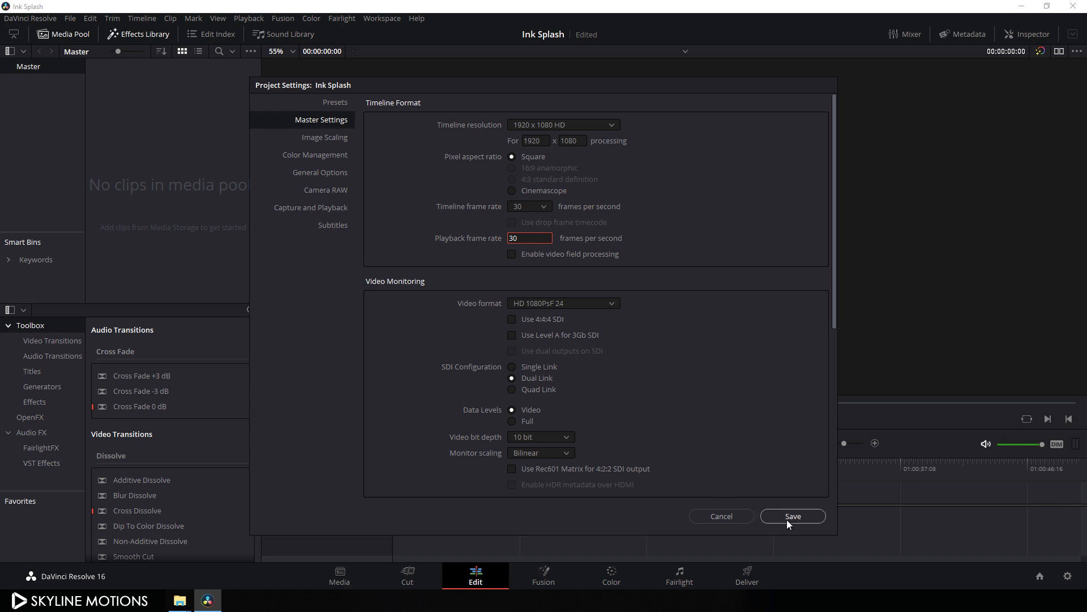
Step: Save the project settings at 30 frames per second and create a Fusion composition clip named Fusion Comp
{"action": "left_click", "coordinate": [787, 518]}
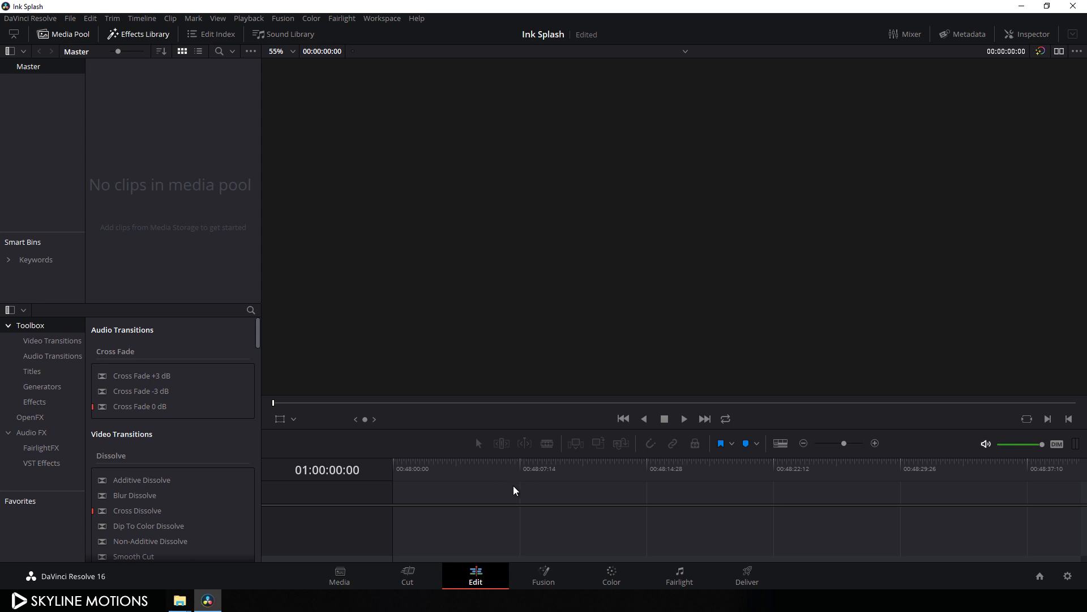
{"action": "right_click", "coordinate": [172, 136]}
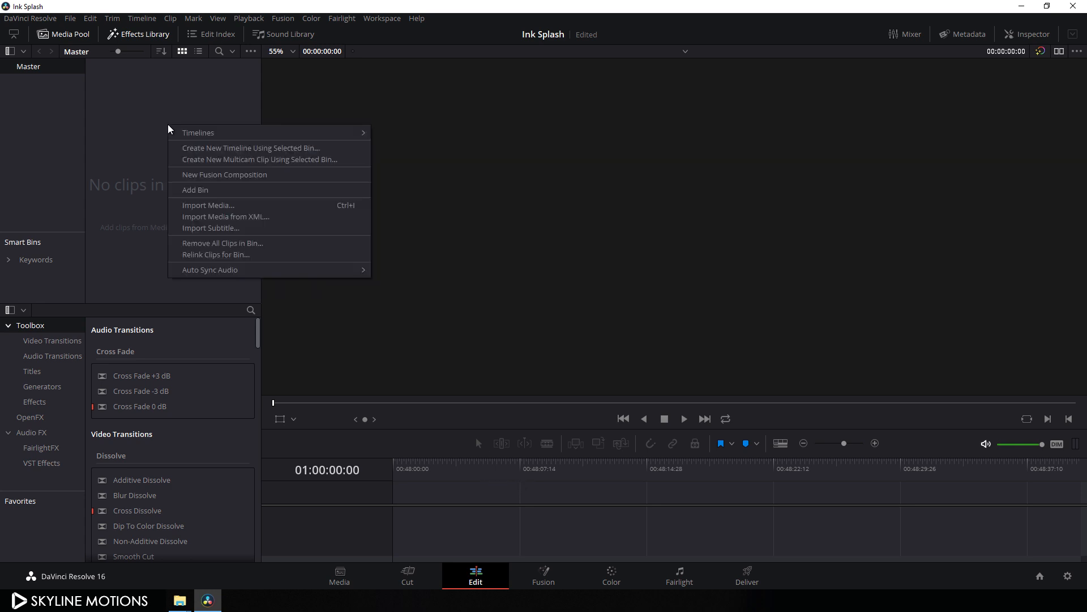
{"action": "left_click", "coordinate": [198, 176]}
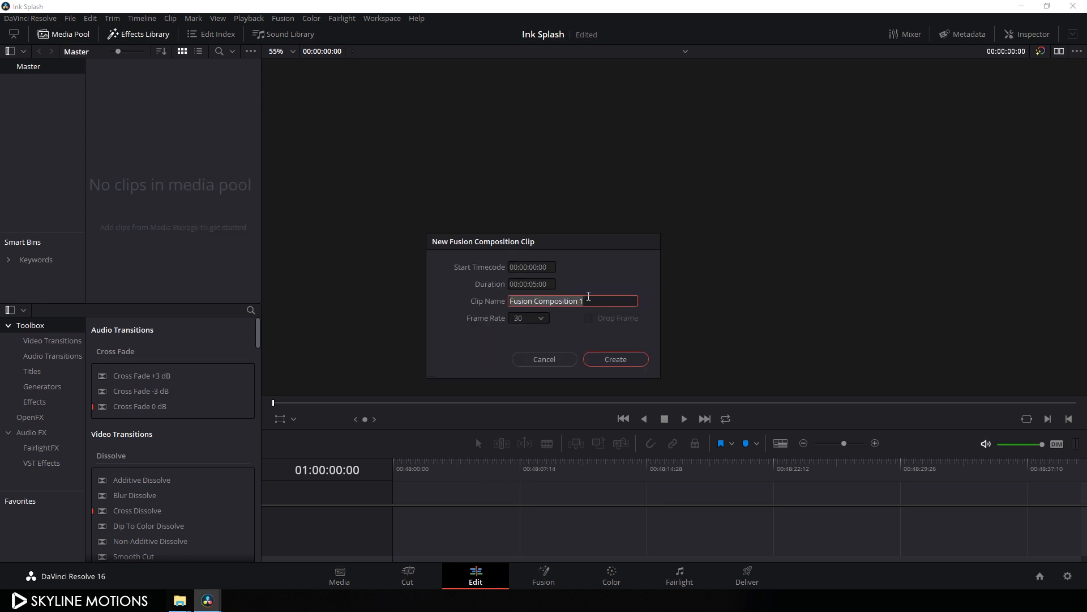
{"action": "left_click_drag", "start_coordinate": [597, 304], "coordinate": [555, 311]}
{"action": "key", "text": "BackSpace"}
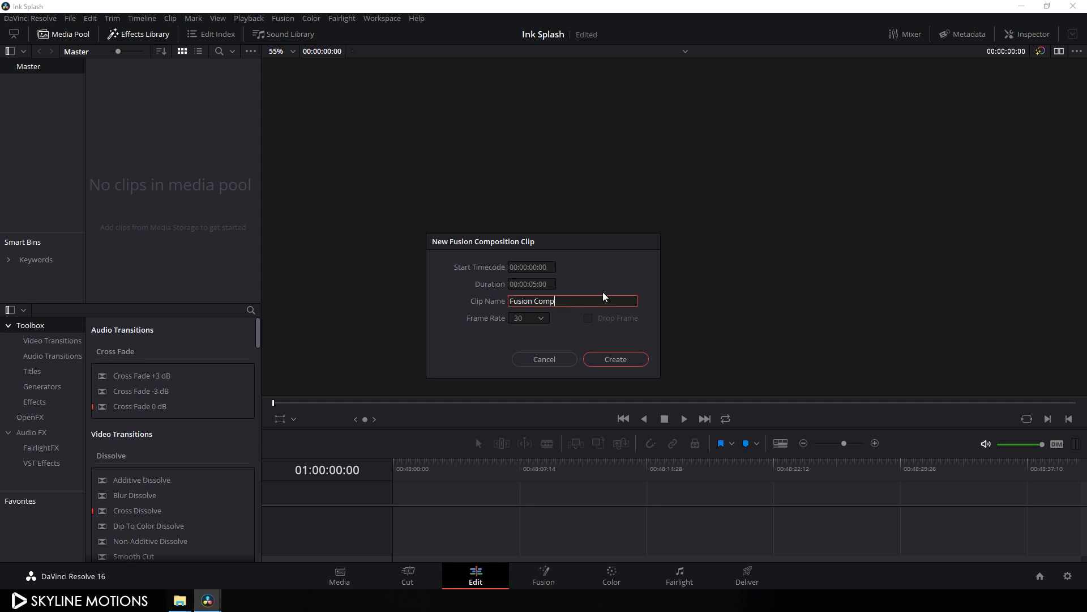
{"action": "left_click", "coordinate": [591, 363]}
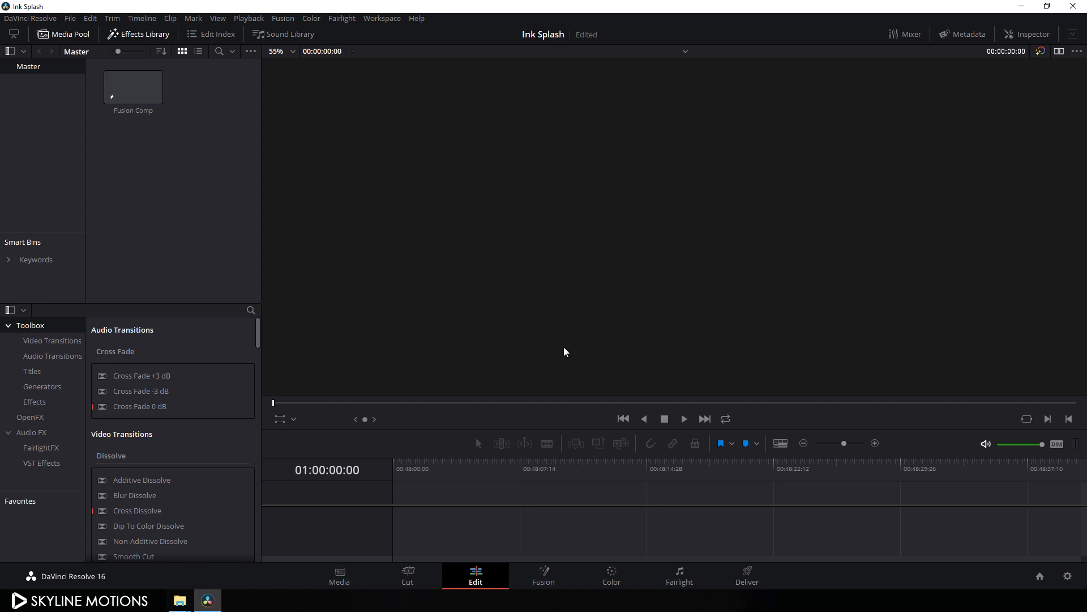
Step: Place Fusion Comp at the start of a new timeline and open it in Fusion, moving MediaOut1 to the graph's lower right
{"action": "left_click_drag", "start_coordinate": [140, 96], "coordinate": [394, 505]}
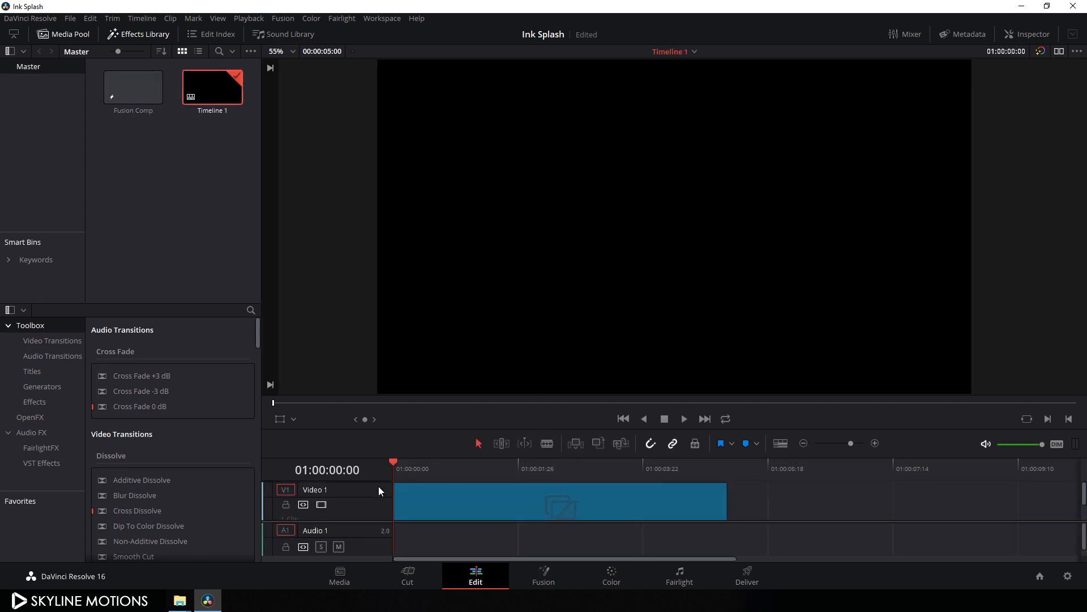
{"action": "left_click", "coordinate": [547, 576]}
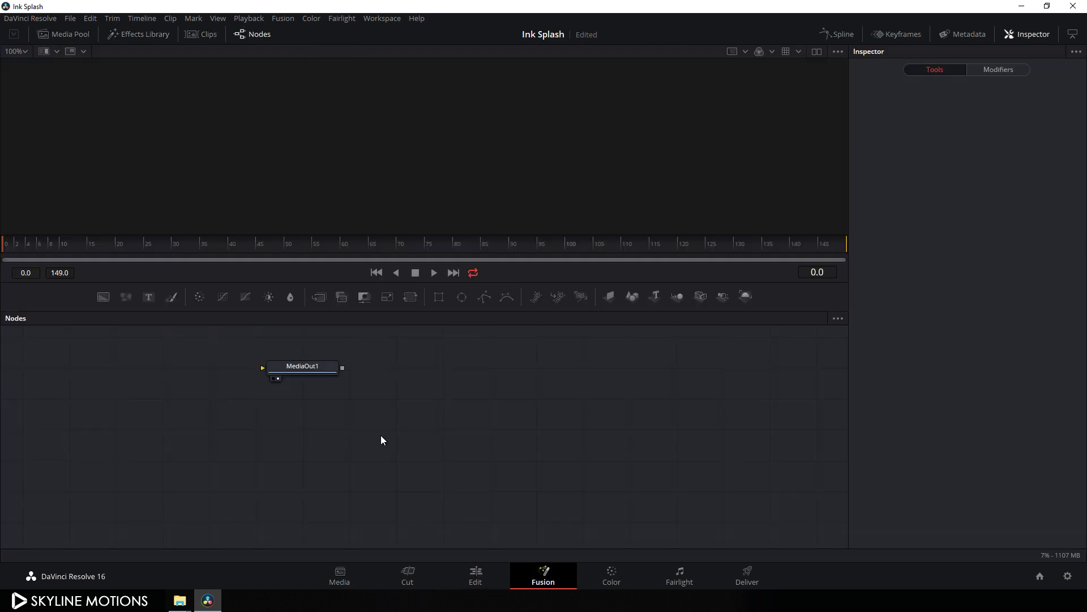
{"action": "left_click_drag", "start_coordinate": [302, 367], "coordinate": [776, 488]}
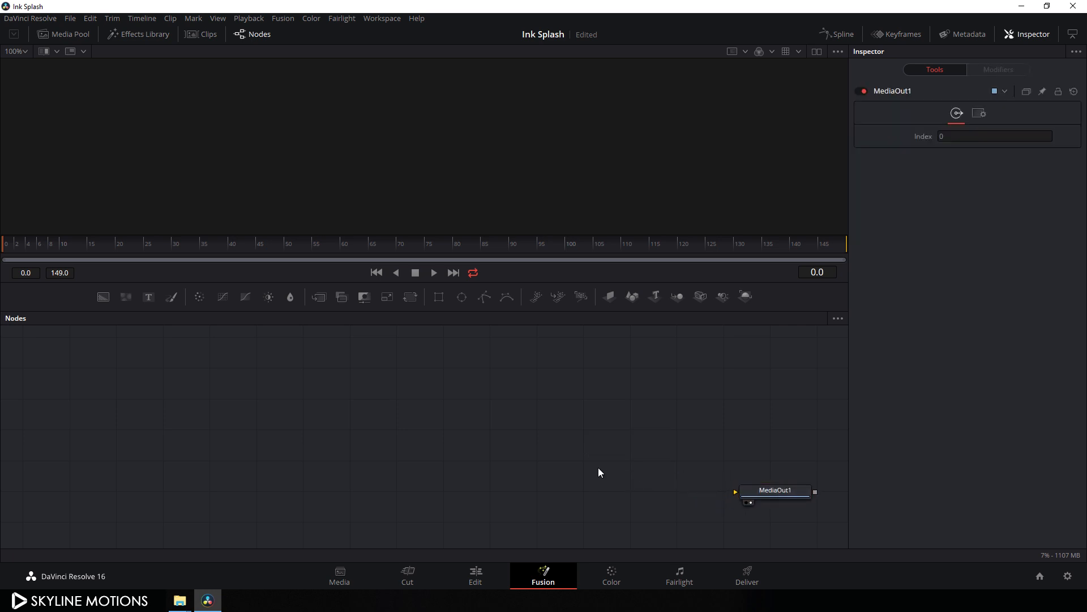
Step: Import Image, Paper, Particles and Splash from the Desktop's Ink folder into the media pool
{"action": "left_click", "coordinate": [61, 36]}
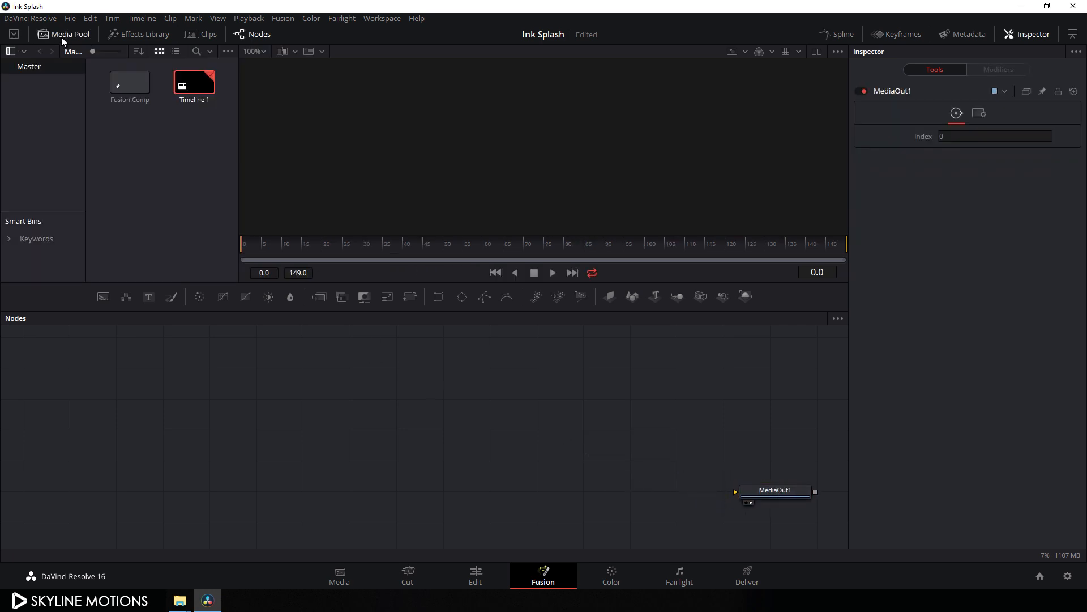
{"action": "right_click", "coordinate": [173, 159]}
{"action": "left_click", "coordinate": [181, 234]}
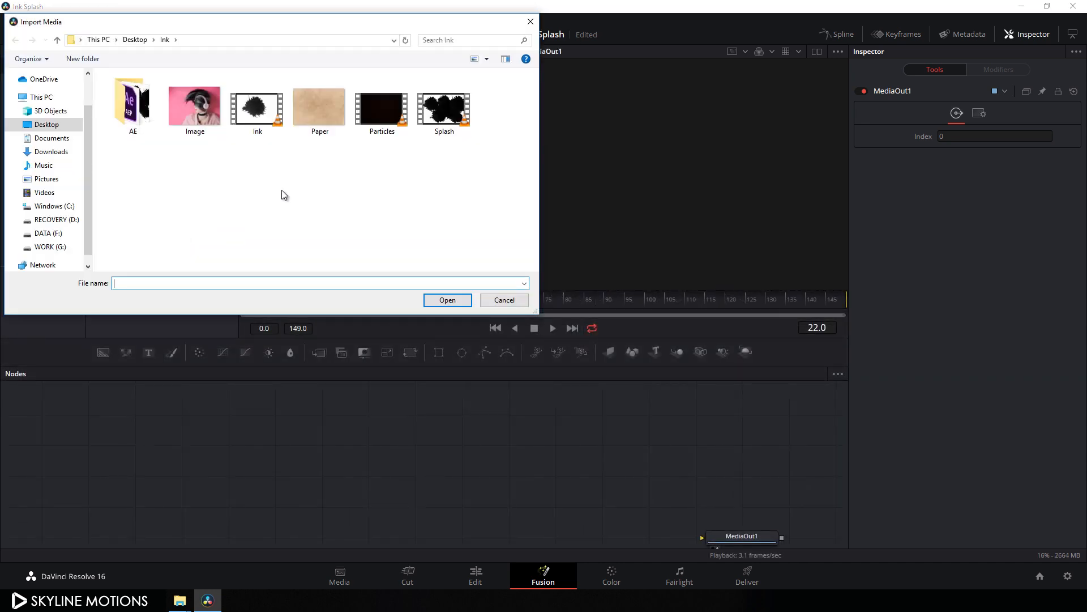
{"action": "left_click", "coordinate": [191, 128]}
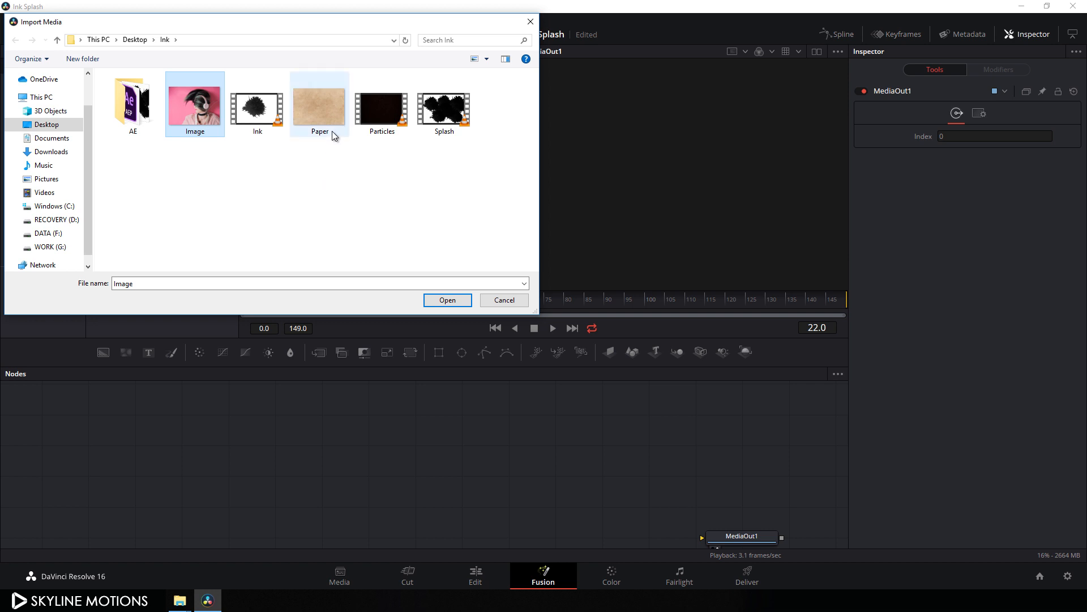
{"action": "left_click", "coordinate": [321, 117], "text": "ctrl"}
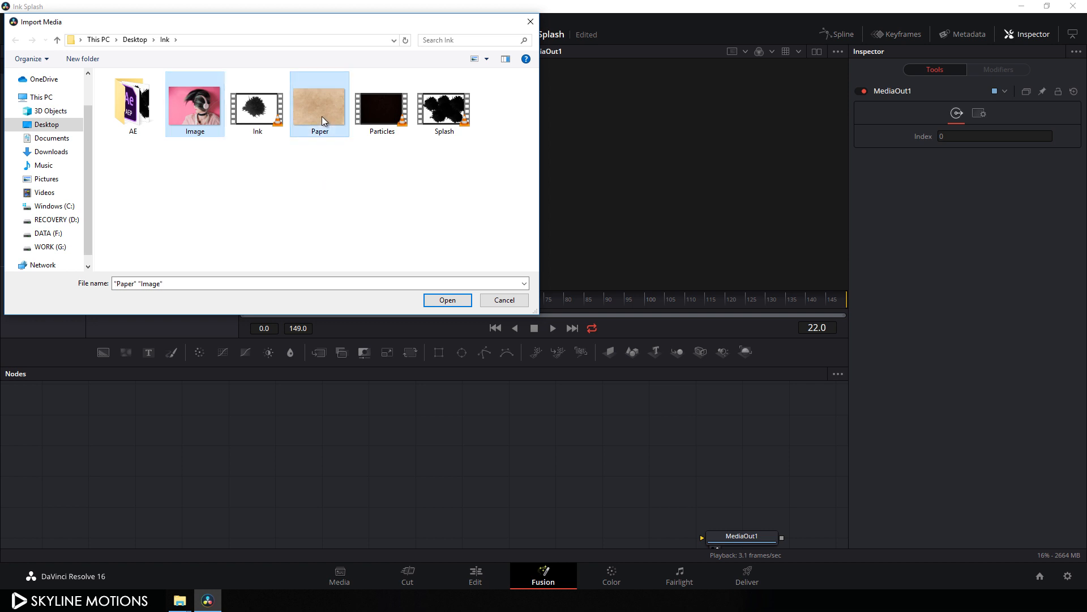
{"action": "left_click", "coordinate": [387, 120], "text": "ctrl"}
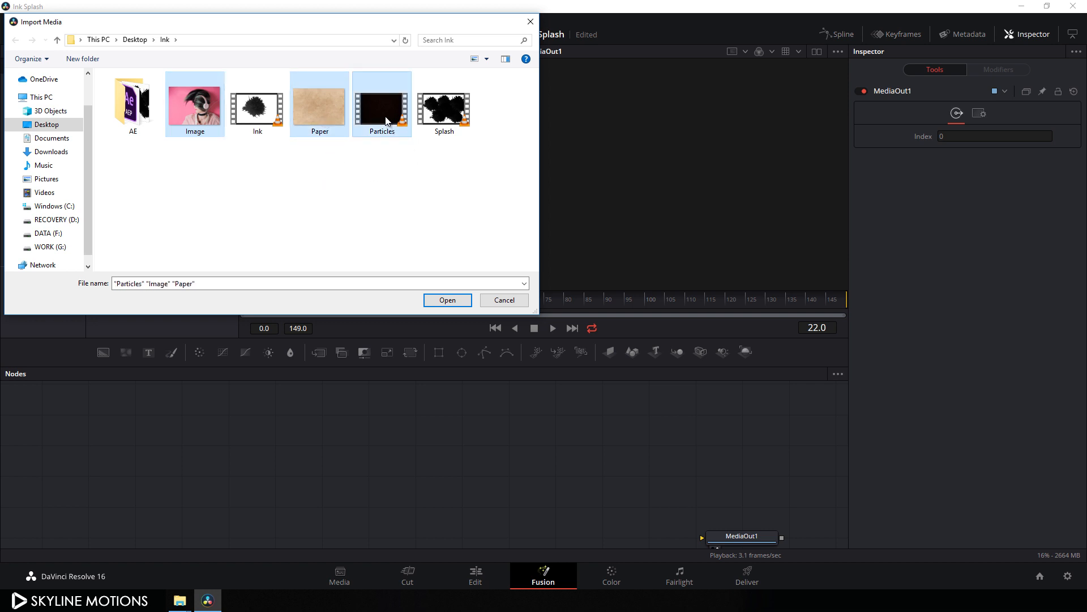
{"action": "left_click", "coordinate": [451, 120], "text": "ctrl"}
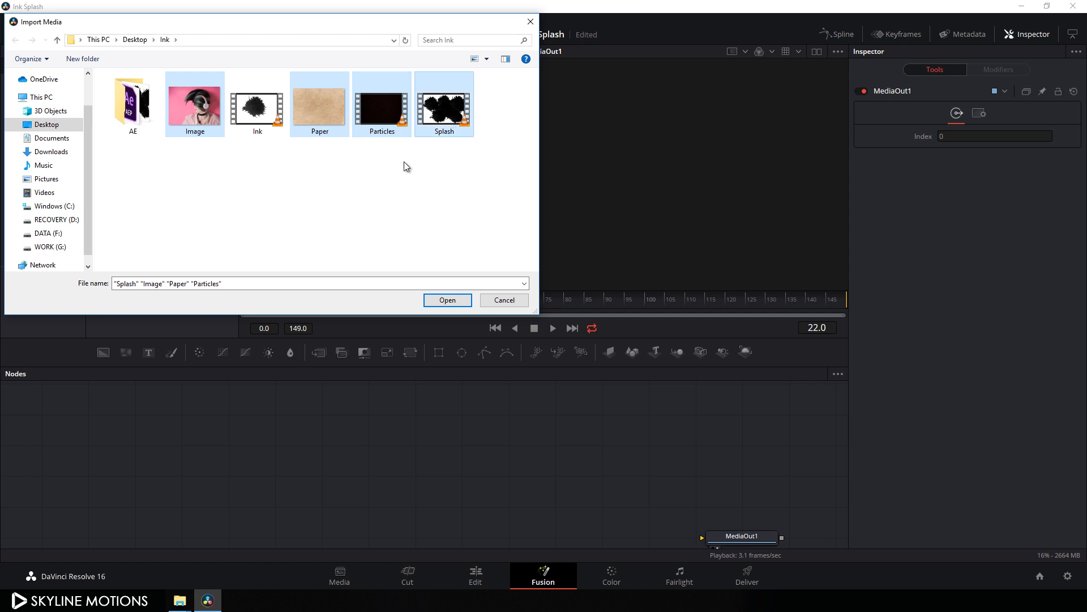
{"action": "left_click", "coordinate": [446, 300]}
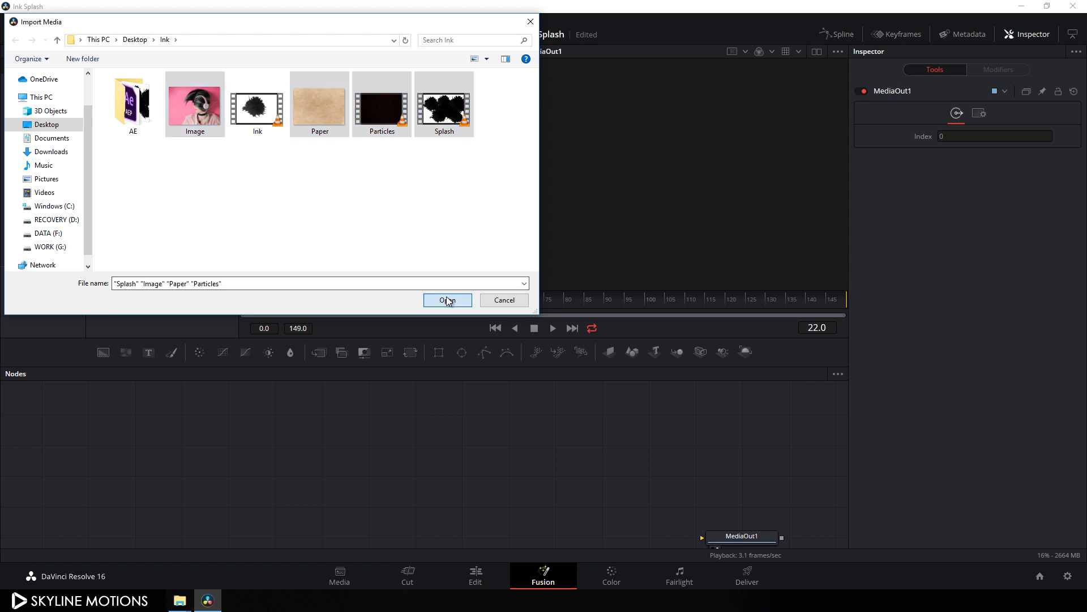
{"action": "left_click", "coordinate": [170, 249]}
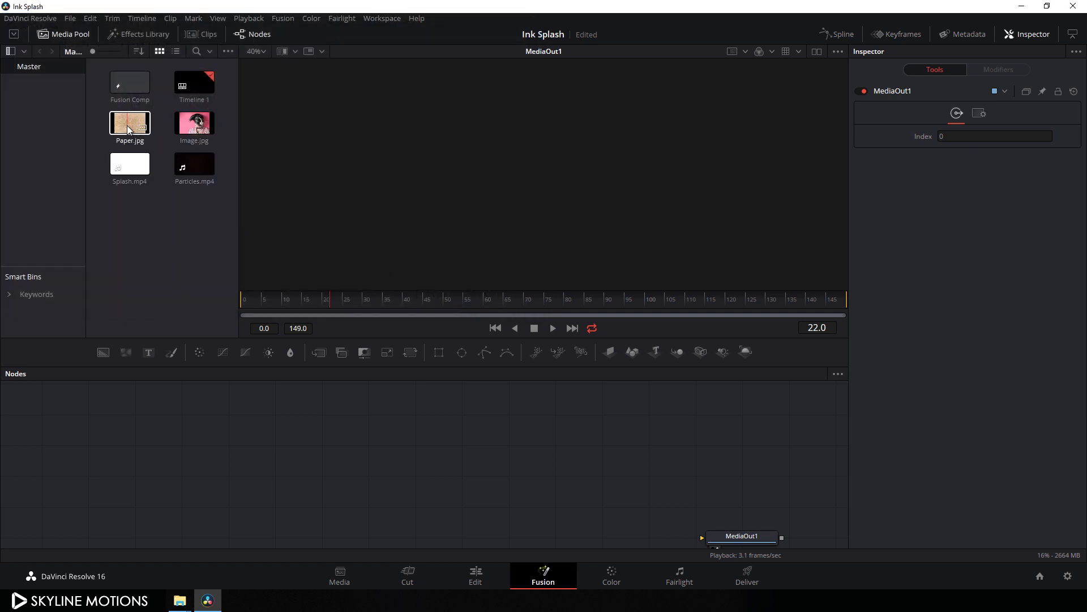
Step: Add Paper.jpg to the node graph, show it in the viewer and rename its node Paper
{"action": "left_click_drag", "start_coordinate": [127, 125], "coordinate": [321, 427]}
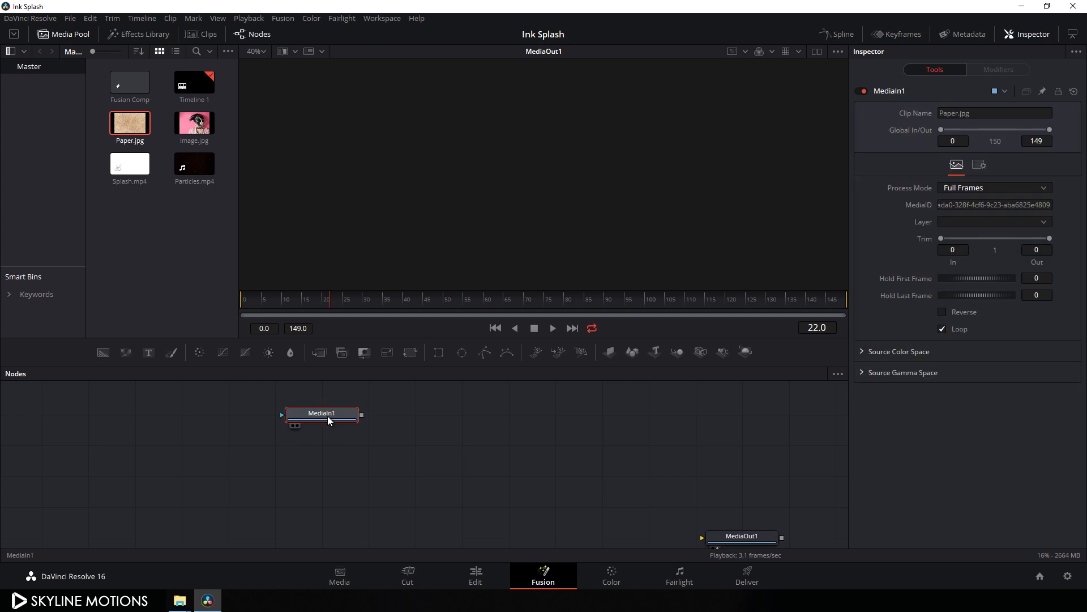
{"action": "key", "text": "1"}
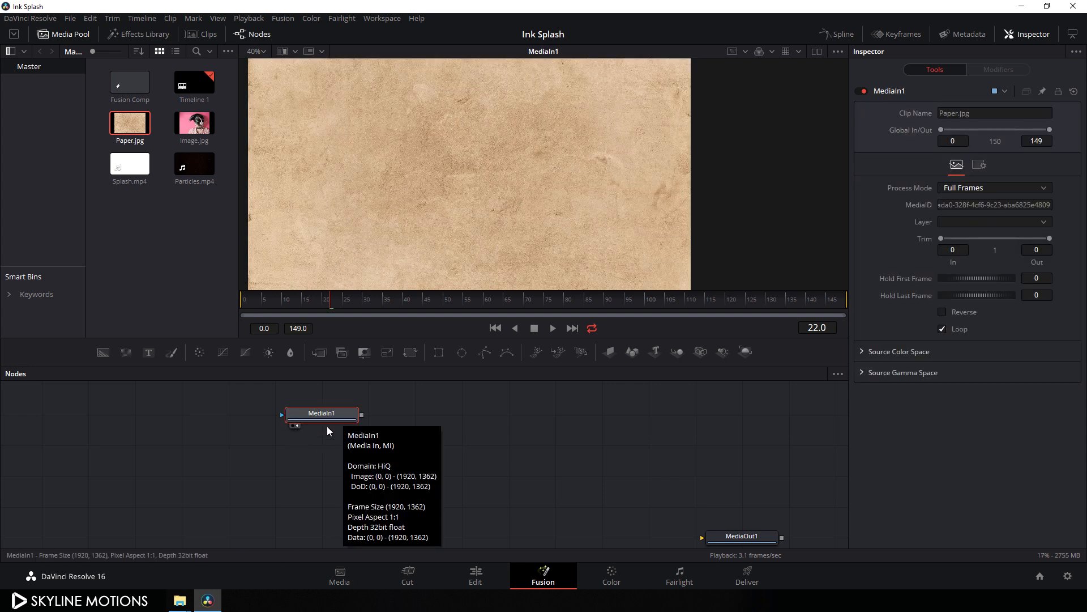
{"action": "key", "text": "F2"}
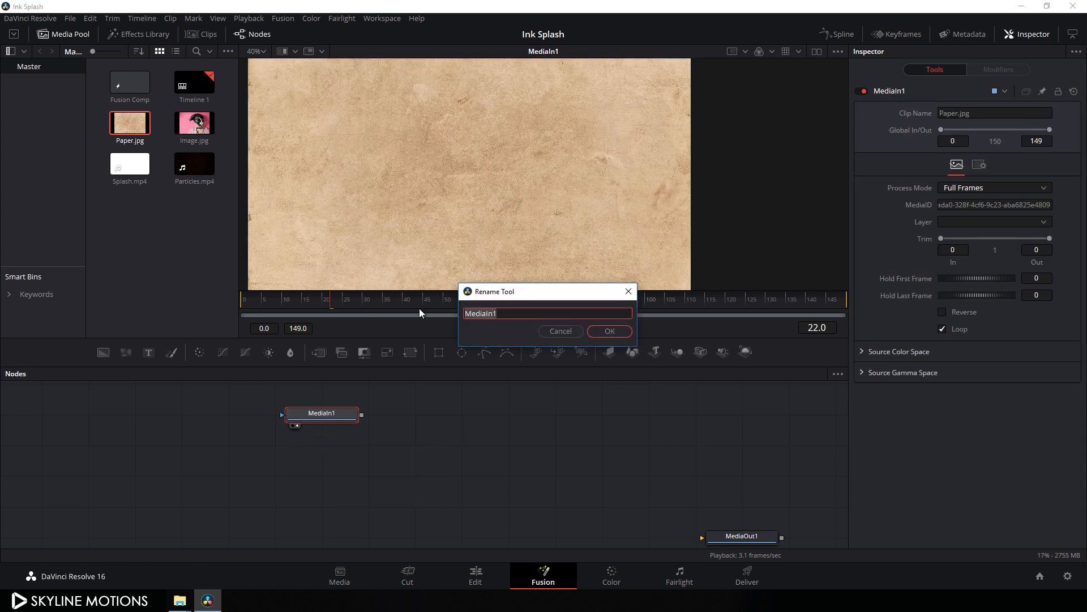
{"action": "key", "text": "BackSpace"}
{"action": "type", "text": "Paper"}
{"action": "key", "text": "Return"}
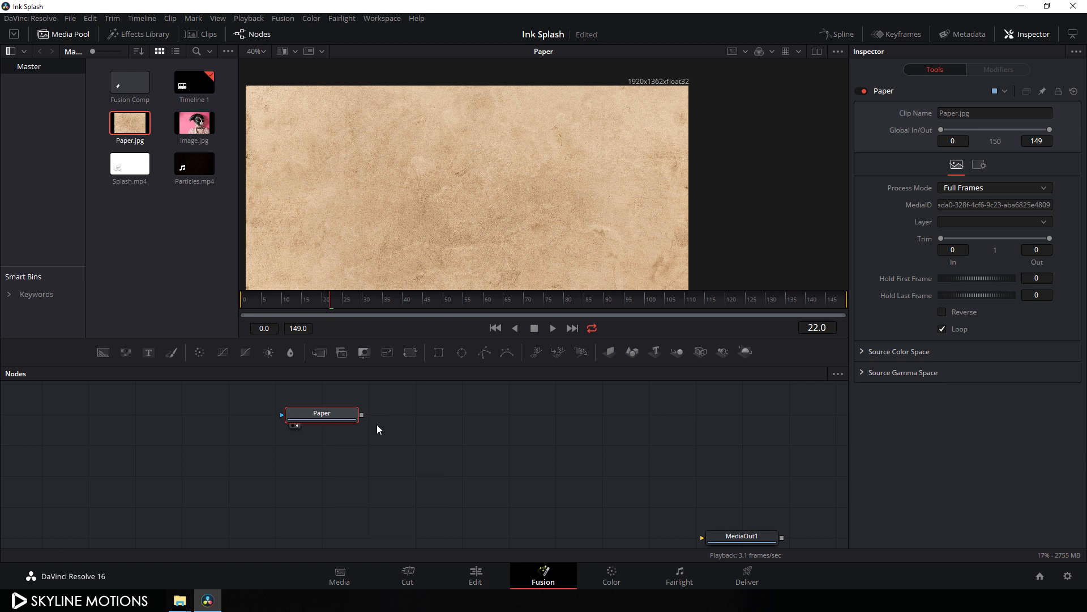
Step: Add a Crop node after the Paper node and show its output fitted to the viewer
{"action": "key", "text": "shift+space"}
{"action": "type", "text": "luma"}
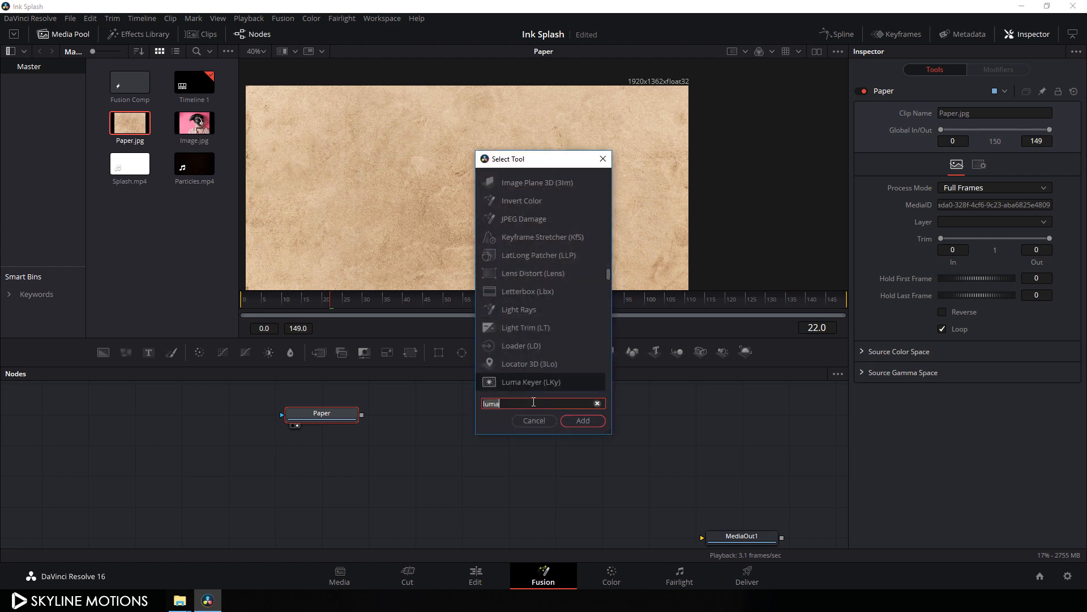
{"action": "left_click", "coordinate": [598, 404]}
{"action": "type", "text": "crop"}
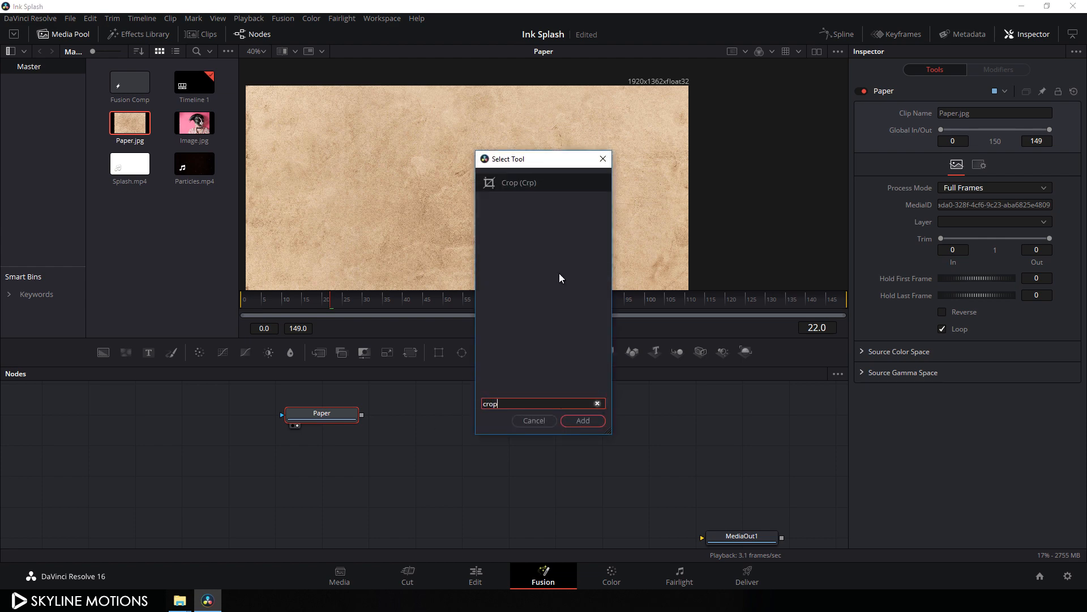
{"action": "left_click", "coordinate": [583, 423]}
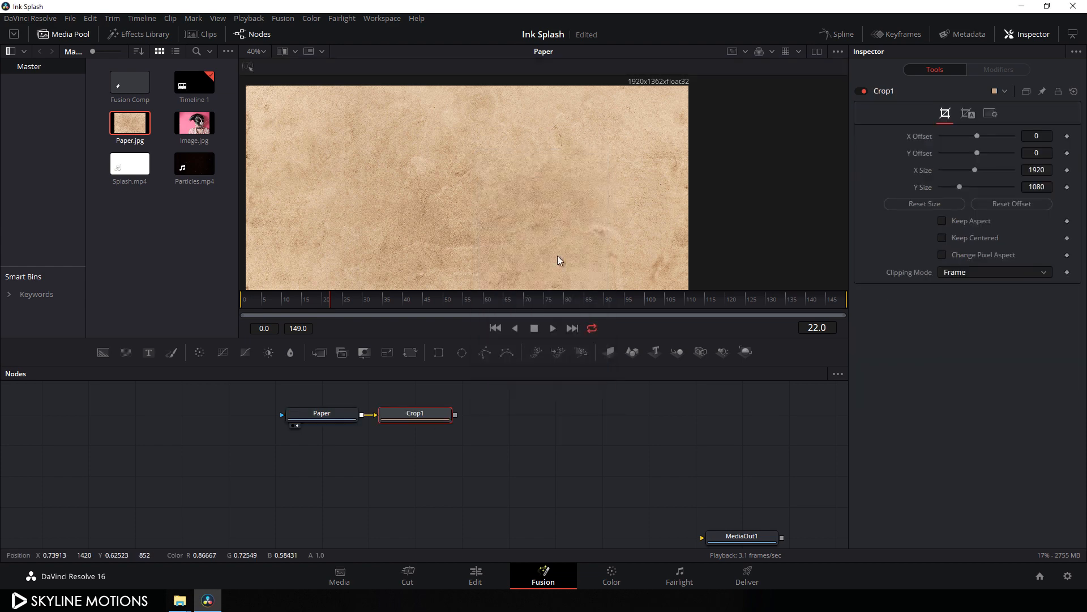
{"action": "left_click_drag", "start_coordinate": [444, 413], "coordinate": [532, 178]}
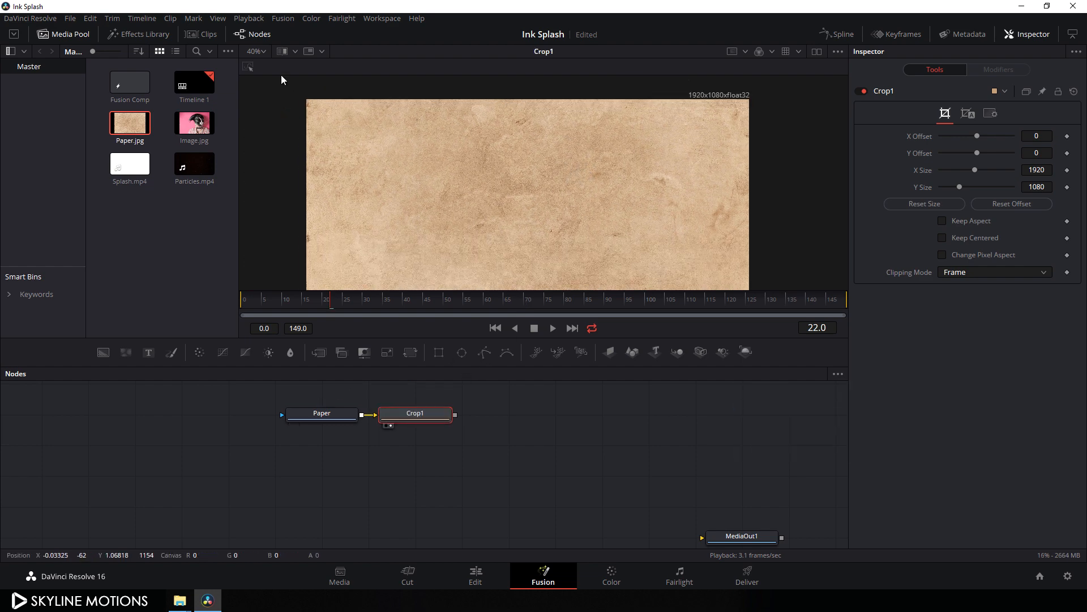
{"action": "left_click", "coordinate": [263, 50]}
{"action": "left_click", "coordinate": [257, 67]}
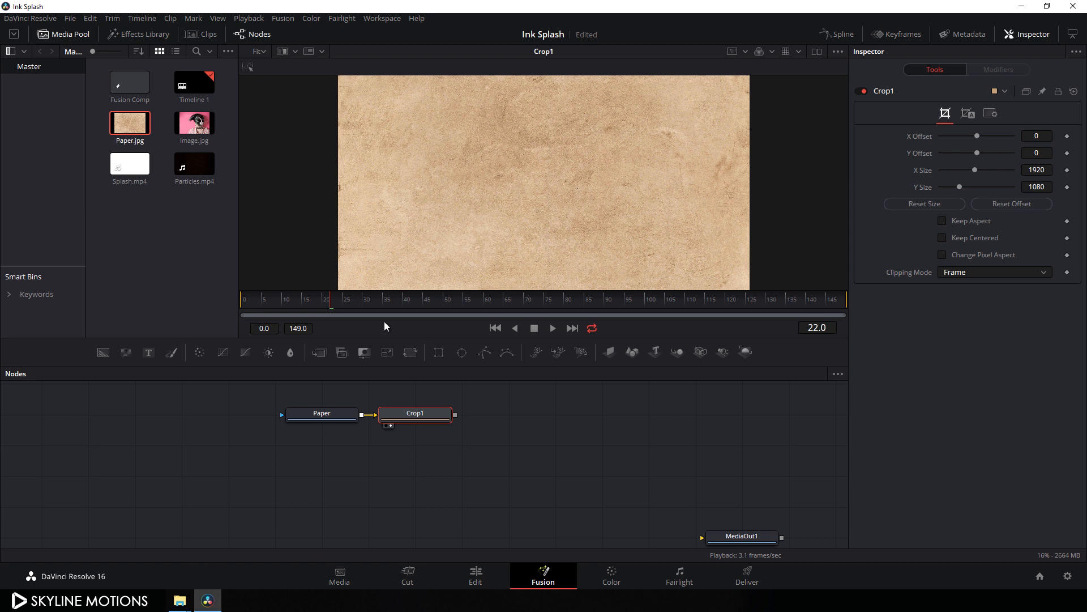
Step: Add a Color Corrector after the Crop node and set its saturation to 0.5
{"action": "left_click_drag", "start_coordinate": [515, 420], "coordinate": [464, 463]}
{"action": "left_click", "coordinate": [426, 458]}
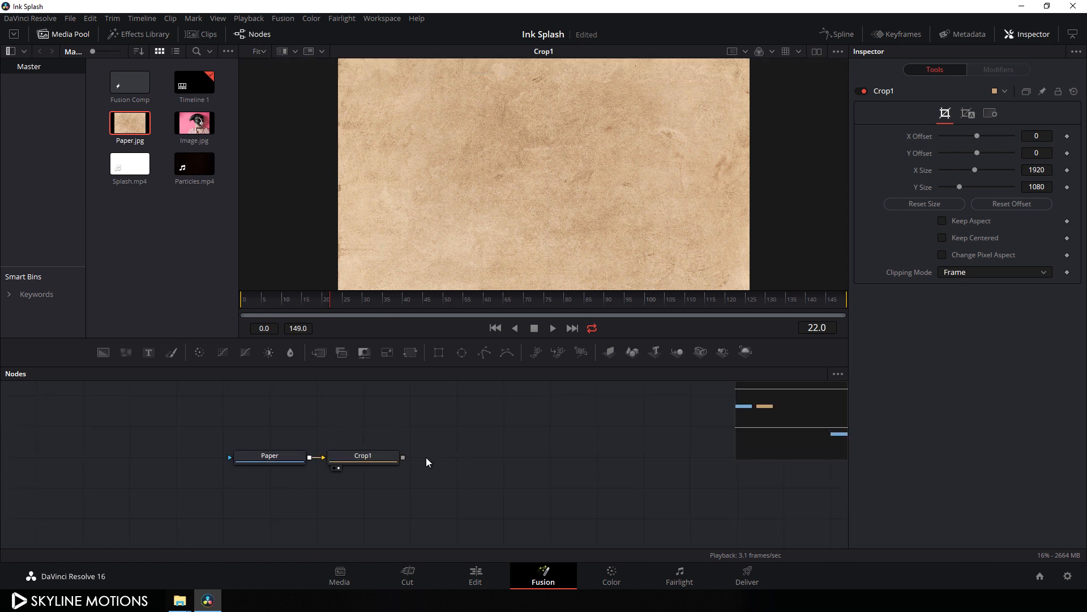
{"action": "left_click", "coordinate": [348, 461]}
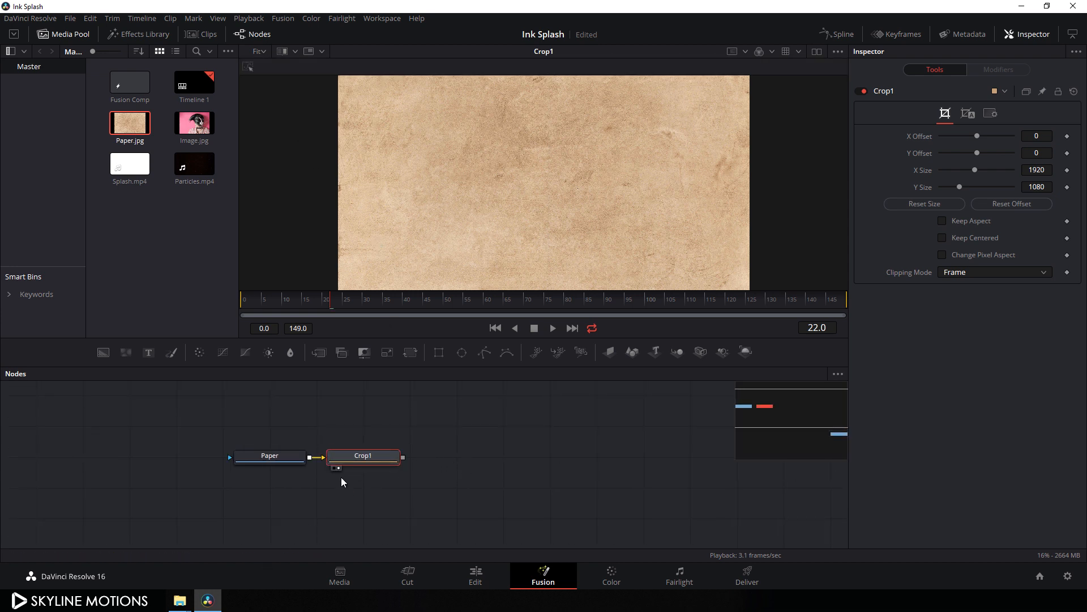
{"action": "left_click", "coordinate": [198, 352]}
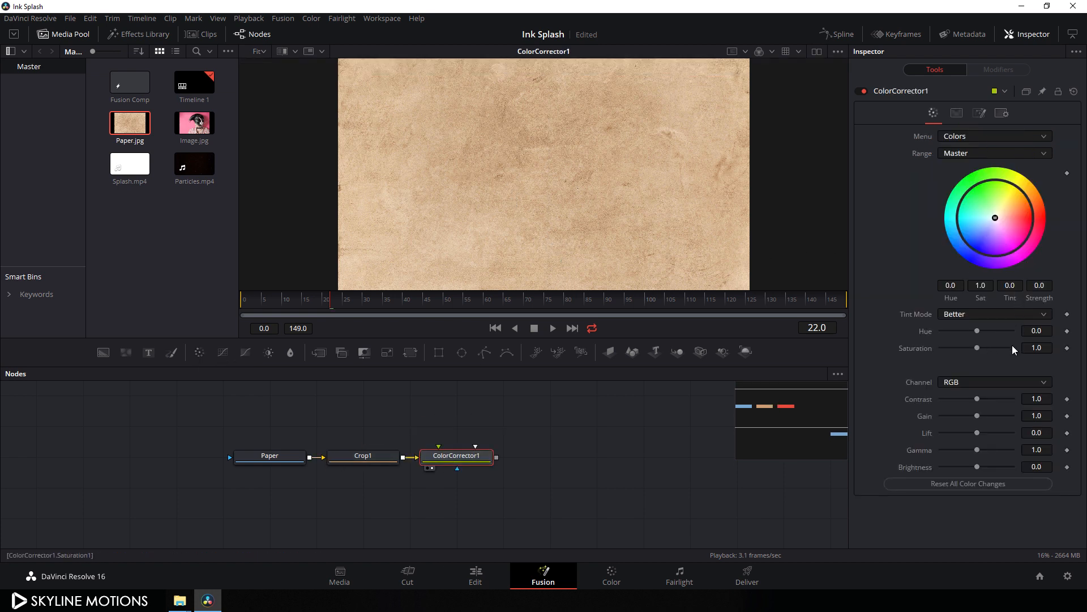
{"action": "left_click", "coordinate": [1034, 347]}
{"action": "type", "text": ".5"}
{"action": "key", "text": "Tab"}
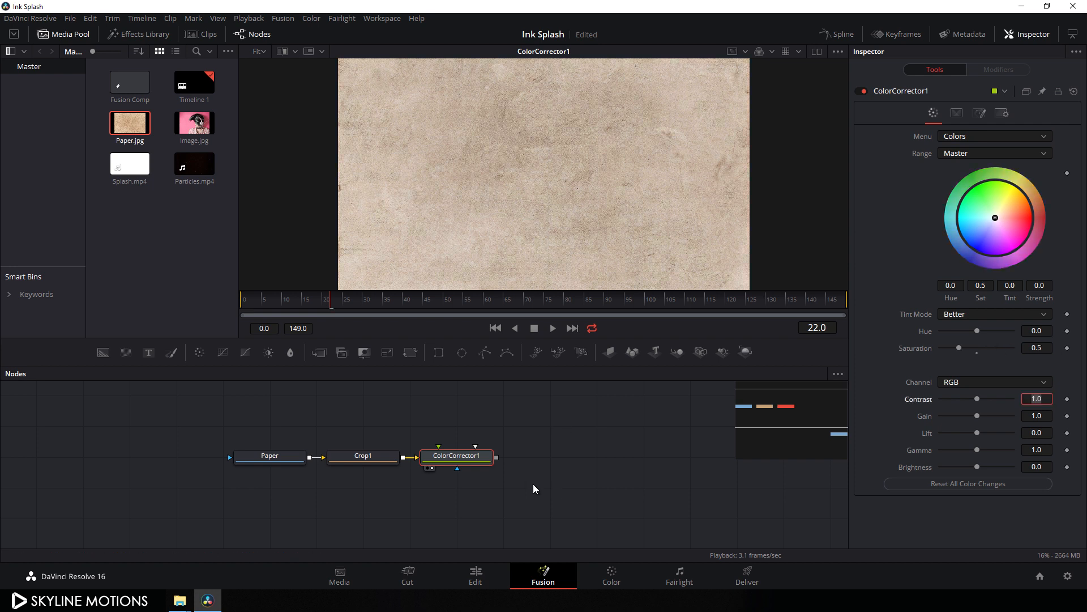
Step: Add Image.jpg to the node graph above the Paper node and rename its node Image
{"action": "left_click_drag", "start_coordinate": [501, 444], "coordinate": [472, 473]}
{"action": "left_click", "coordinate": [476, 443]}
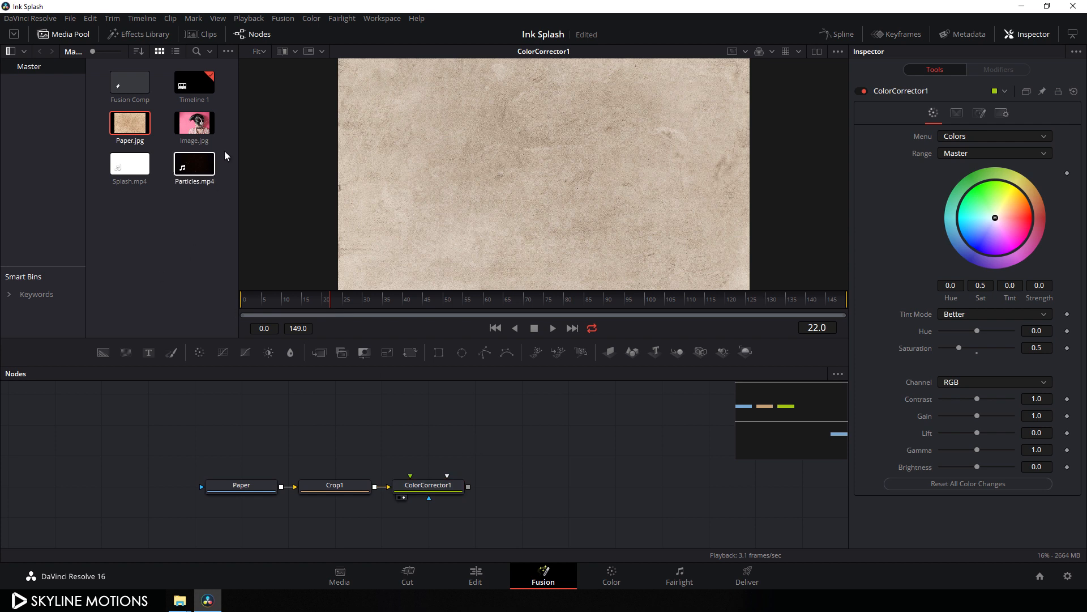
{"action": "left_click_drag", "start_coordinate": [197, 129], "coordinate": [270, 447]}
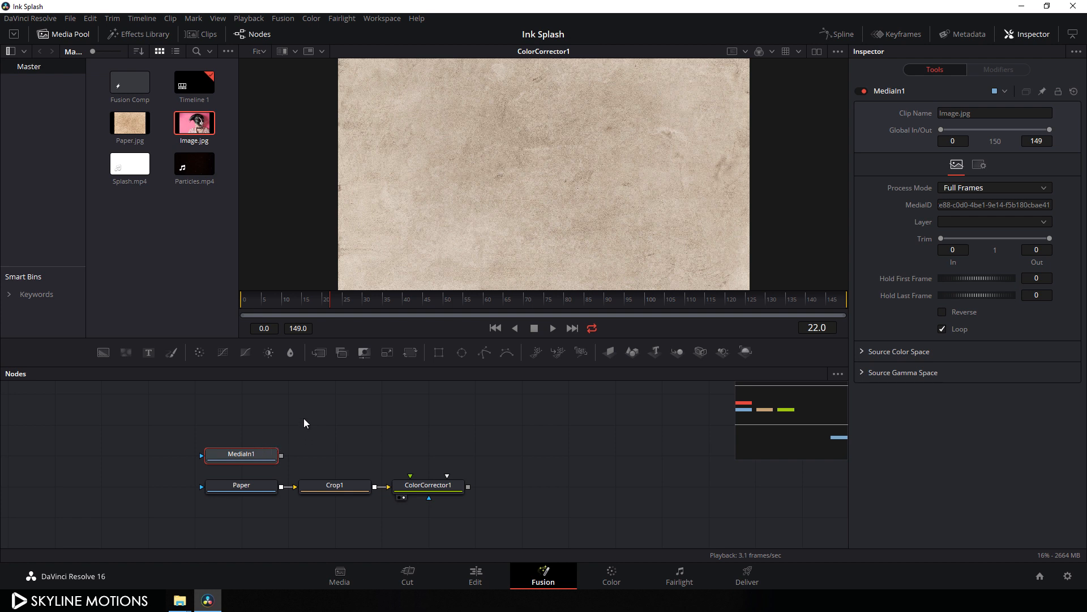
{"action": "key", "text": "F2"}
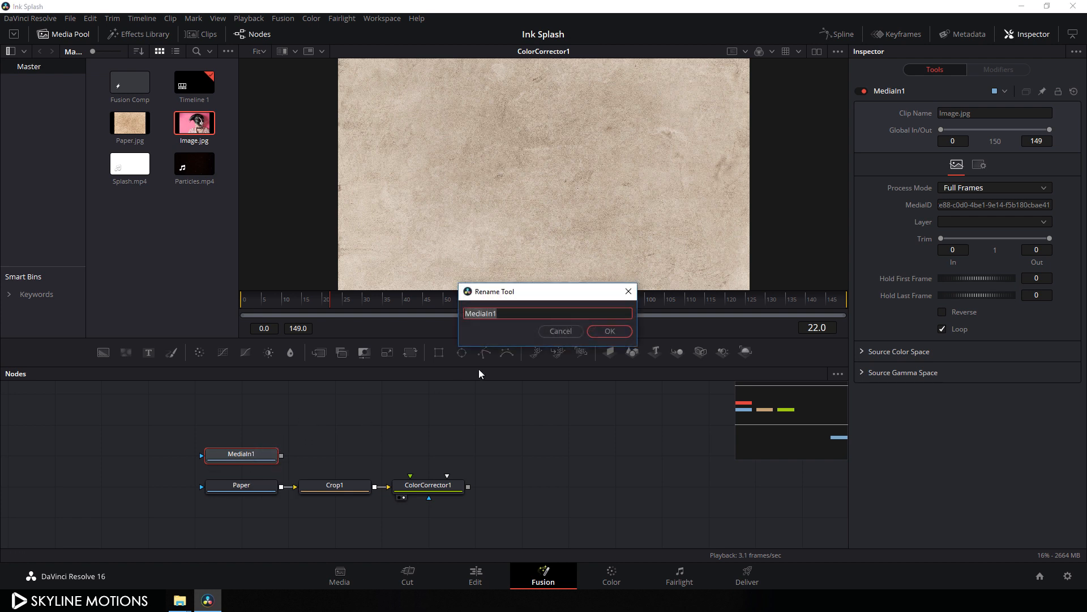
{"action": "key", "text": "BackSpace"}
{"action": "type", "text": "Image"}
{"action": "key", "text": "Return"}
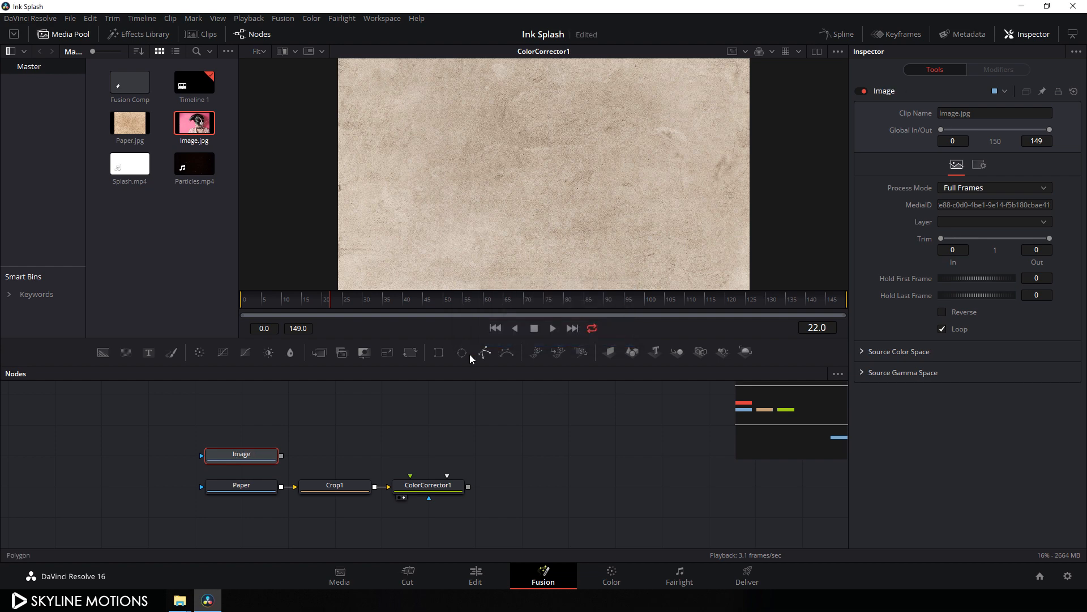
Step: Add a Color Corrector after the Image node, show its output in the viewer and set its saturation to 0
{"action": "left_click_drag", "start_coordinate": [251, 458], "coordinate": [412, 140]}
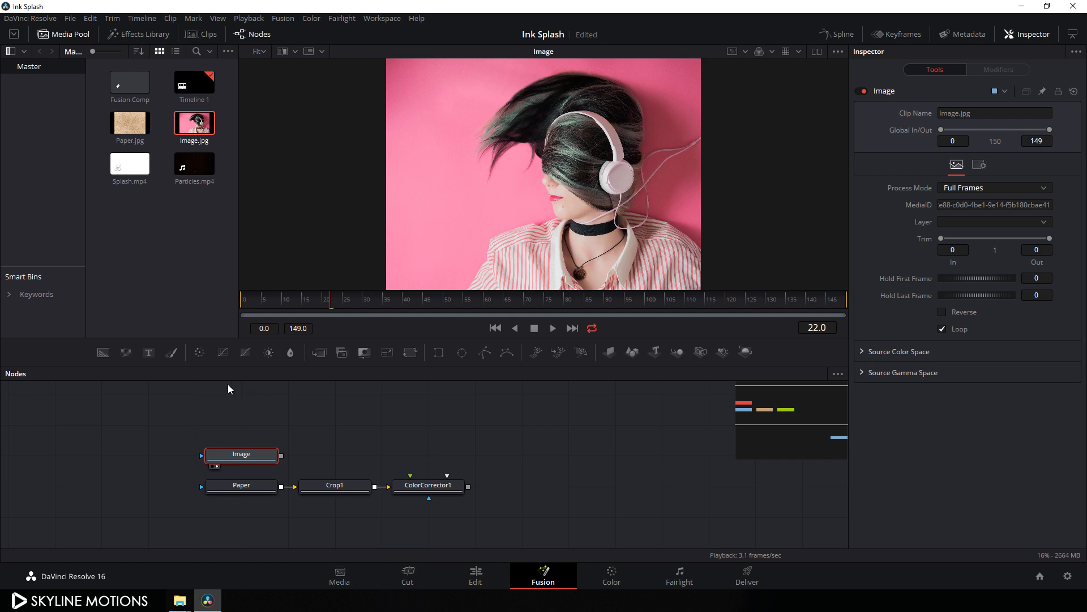
{"action": "left_click", "coordinate": [201, 354]}
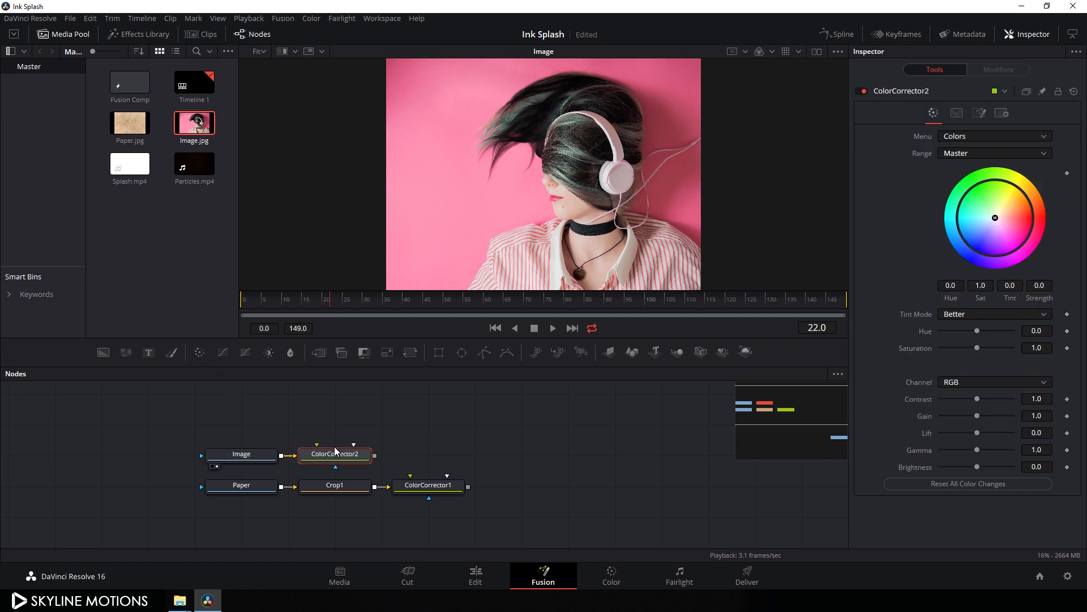
{"action": "left_click_drag", "start_coordinate": [332, 454], "coordinate": [396, 182]}
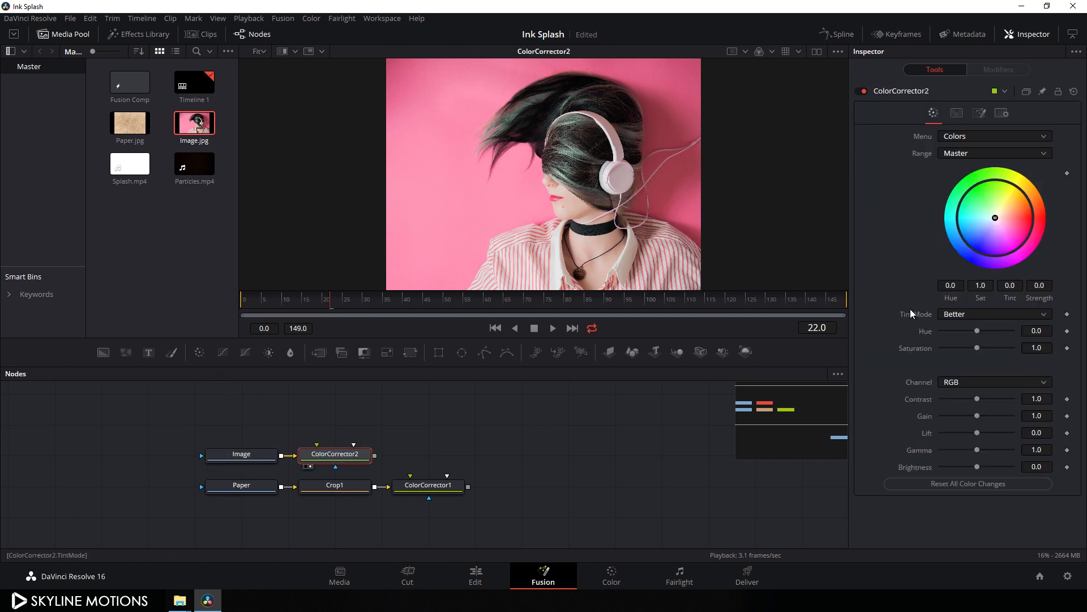
{"action": "left_click_drag", "start_coordinate": [977, 348], "coordinate": [925, 348]}
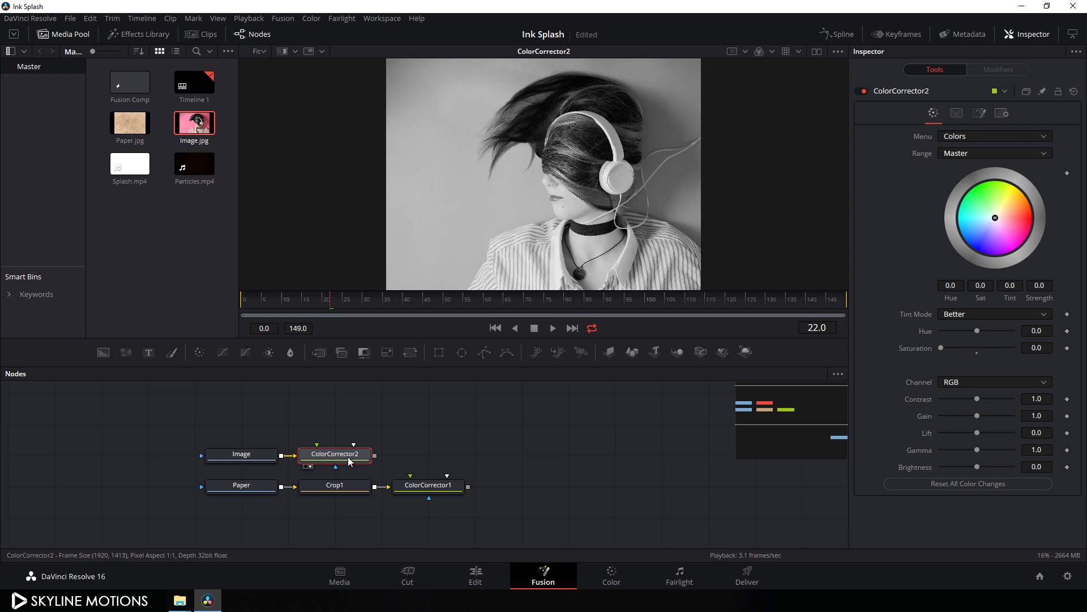
Step: Add a Transform after the Image branch's Color Corrector, view it, and keyframe its size of 1.0 at frame 149
{"action": "left_click", "coordinate": [410, 352]}
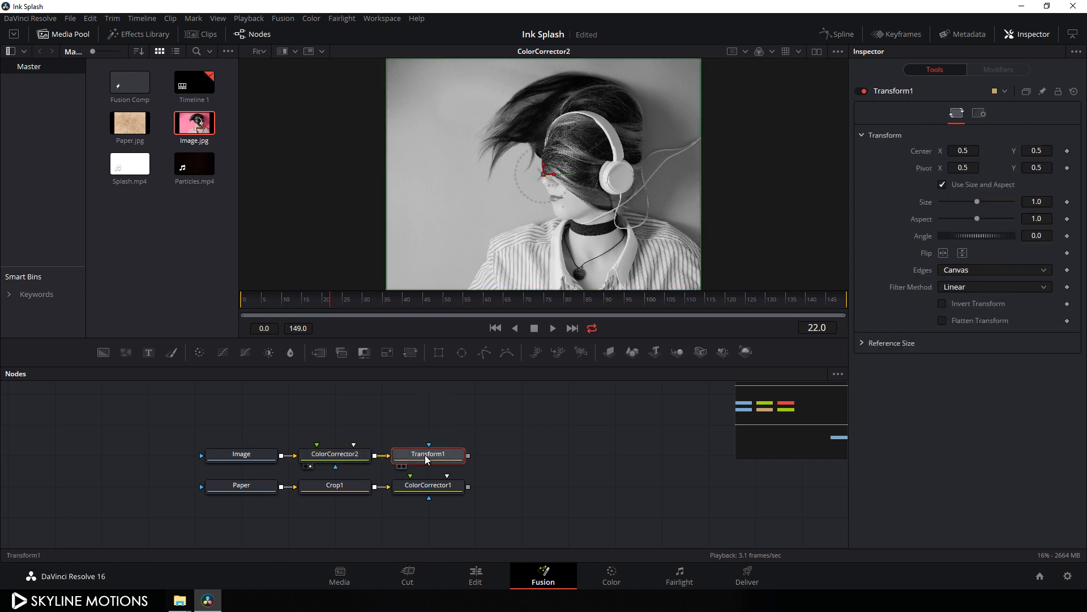
{"action": "left_click_drag", "start_coordinate": [425, 454], "coordinate": [477, 178]}
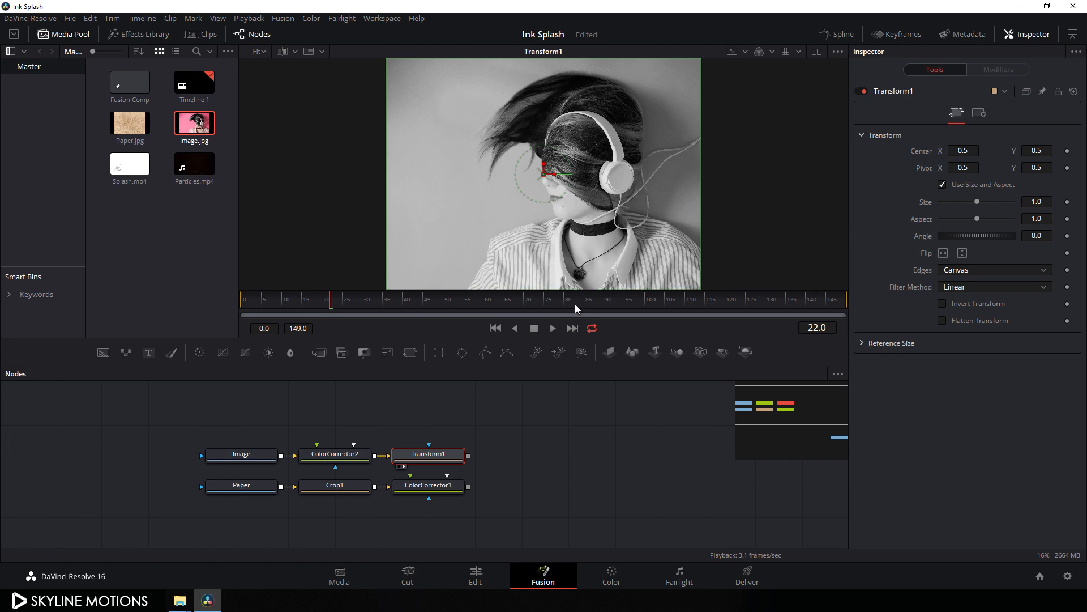
{"action": "left_click_drag", "start_coordinate": [575, 304], "coordinate": [892, 309]}
{"action": "right_click", "coordinate": [926, 208]}
{"action": "left_click", "coordinate": [929, 216]}
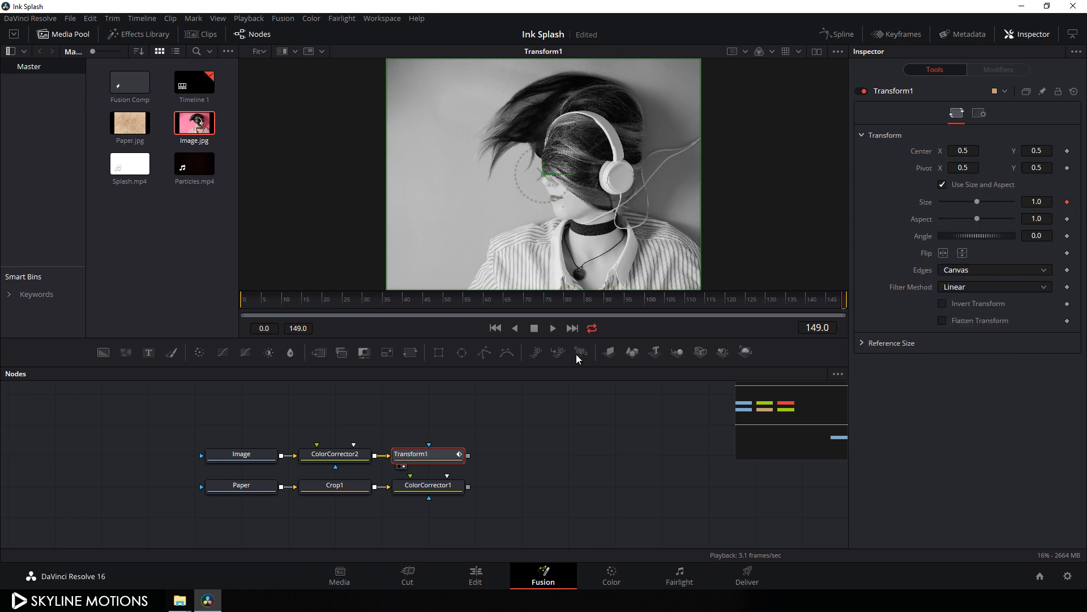
Step: Set the Transform's size to 1.15 at frame 0 for the opening keyframe
{"action": "left_click_drag", "start_coordinate": [536, 301], "coordinate": [214, 300]}
{"action": "double_click", "coordinate": [1049, 201]}
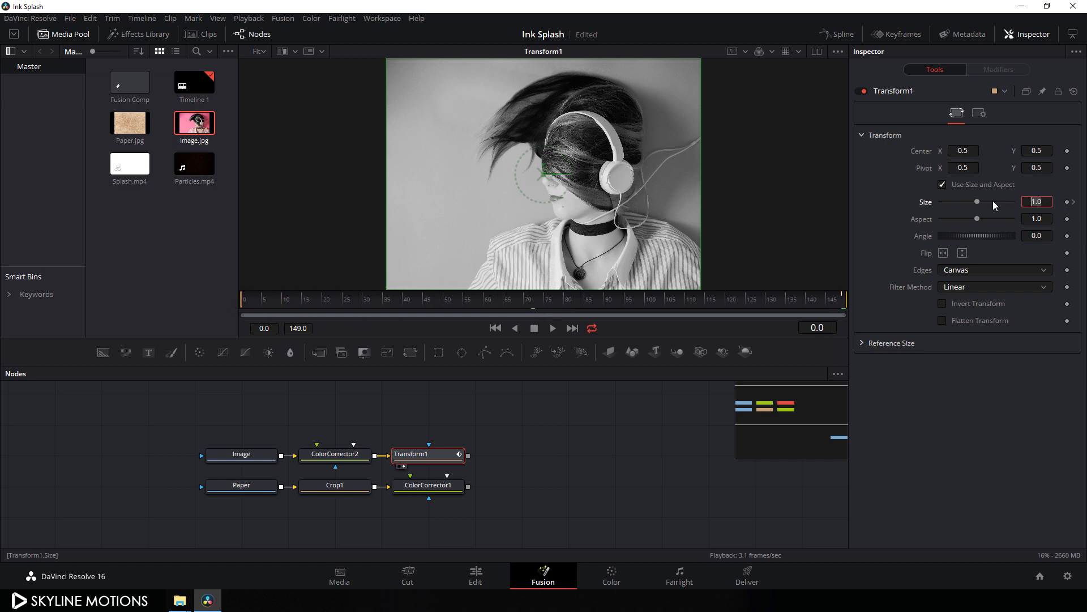
{"action": "type", "text": "1.15"}
{"action": "key", "text": "Tab"}
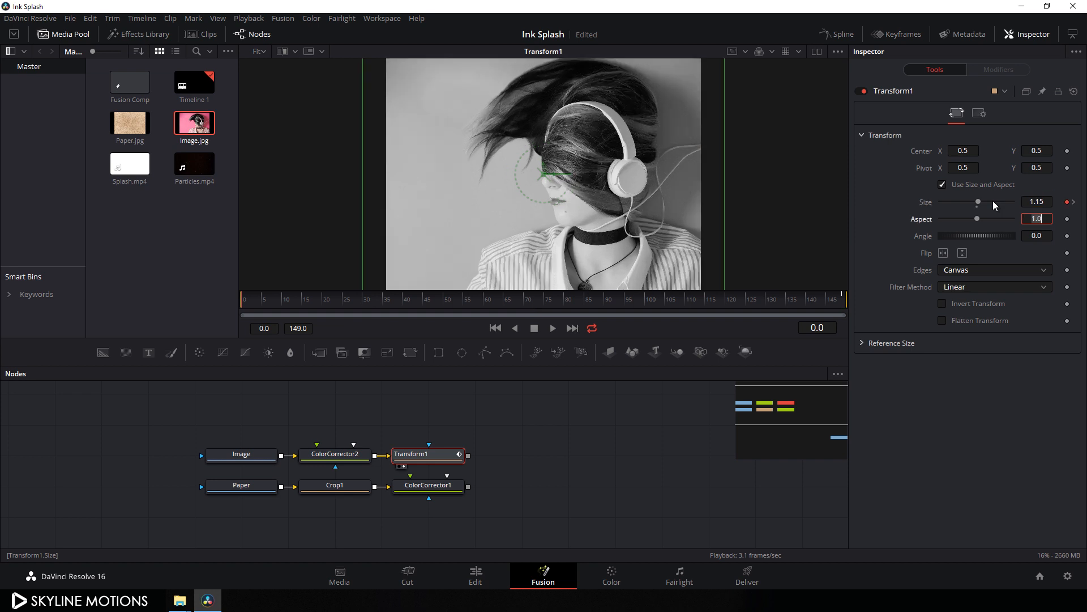
{"action": "left_click", "coordinate": [523, 420]}
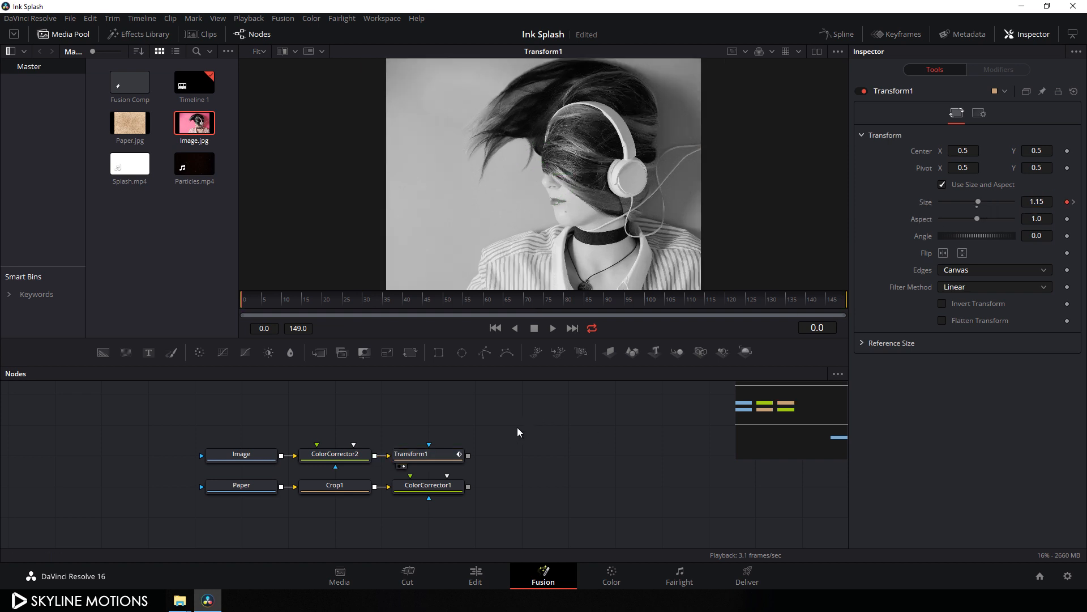
Step: Add a Directional Blur node after Transform1
{"action": "left_click", "coordinate": [442, 457]}
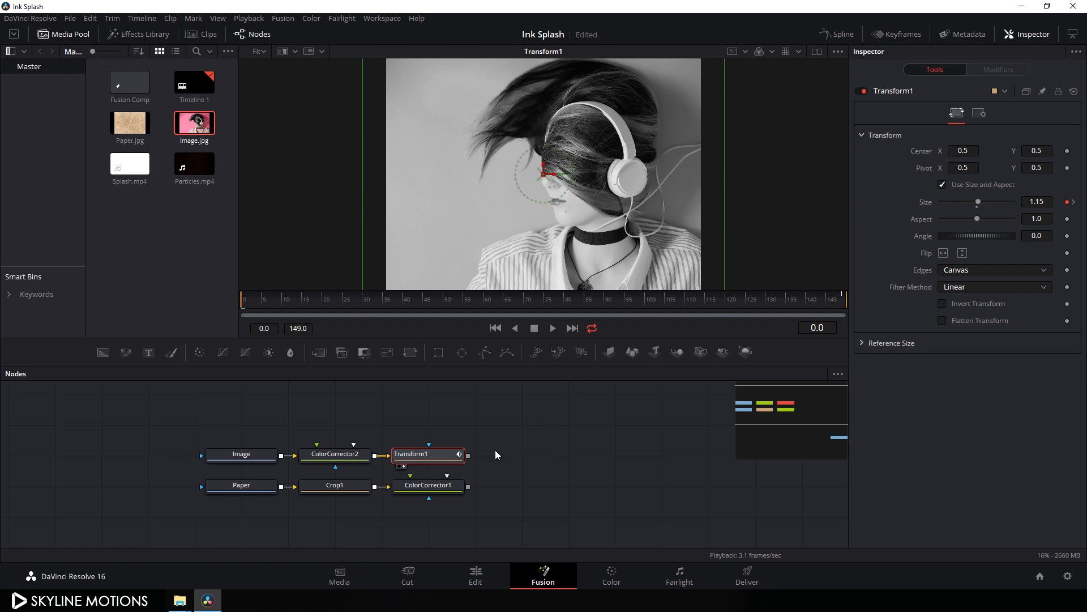
{"action": "key", "text": "shift+space"}
{"action": "type", "text": "crop"}
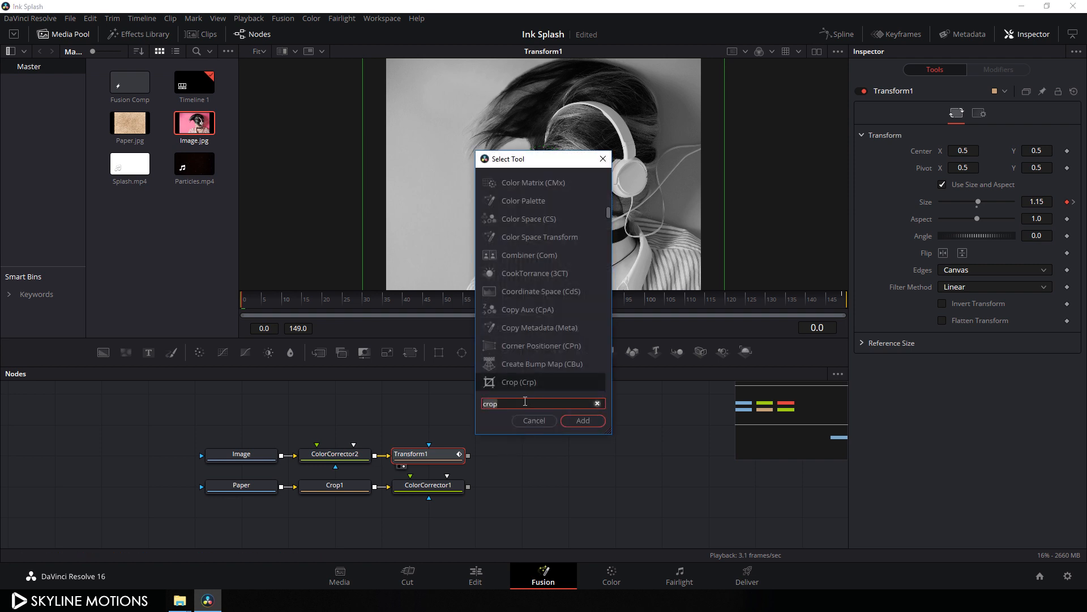
{"action": "left_click", "coordinate": [598, 403]}
{"action": "type", "text": "direc"}
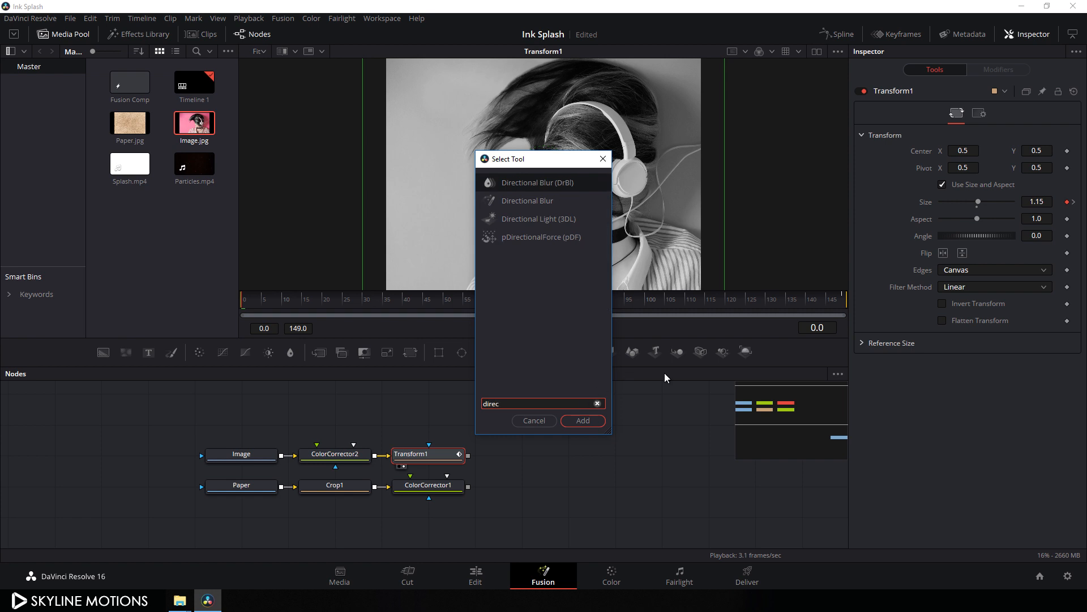
{"action": "left_click", "coordinate": [542, 200]}
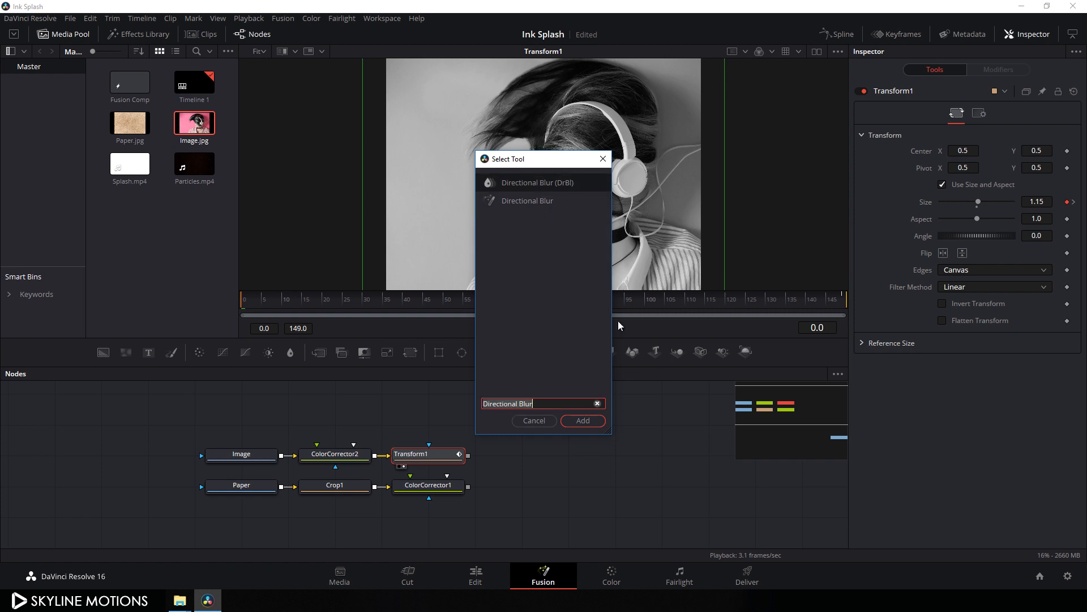
{"action": "left_click", "coordinate": [583, 420]}
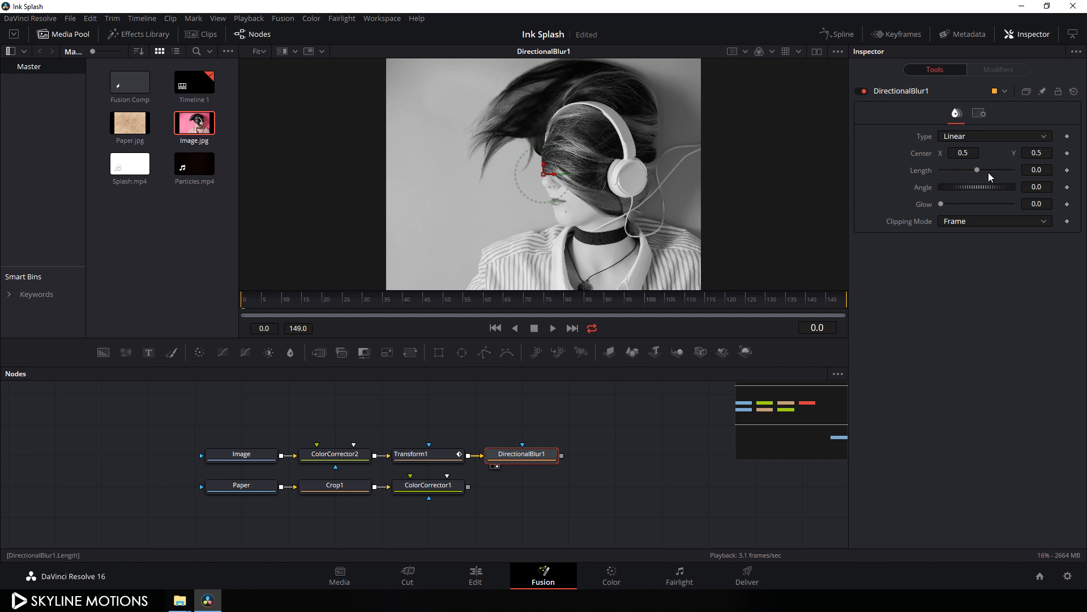
Step: Set the Directional Blur's length to 0.02
{"action": "left_click_drag", "start_coordinate": [979, 169], "coordinate": [986, 169]}
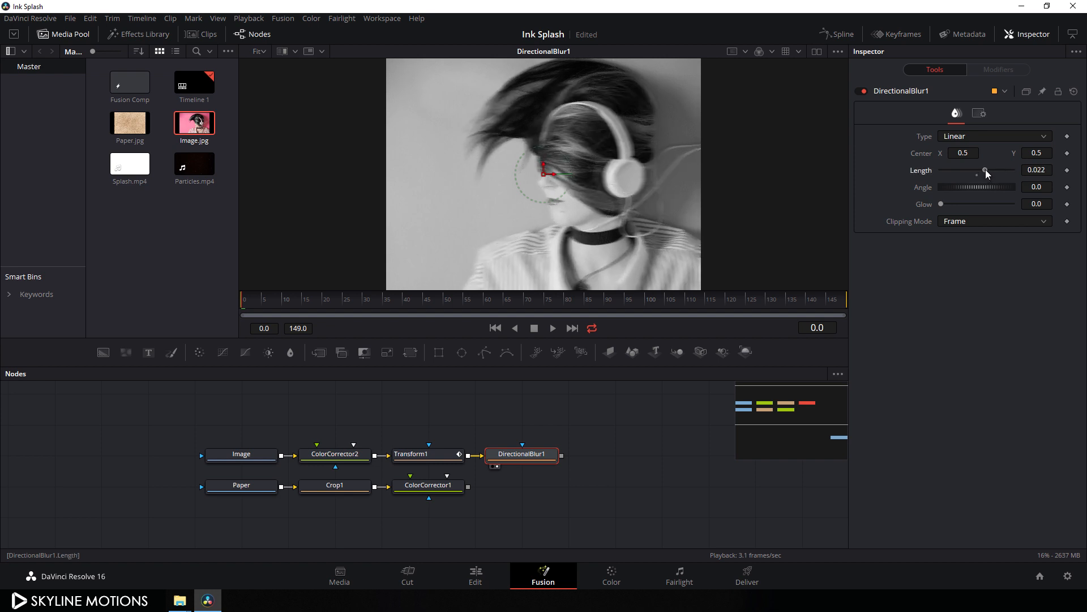
{"action": "left_click", "coordinate": [1051, 170]}
{"action": "left_click_drag", "start_coordinate": [1051, 169], "coordinate": [1012, 169]}
{"action": "key", "text": "Tab"}
{"action": "scroll", "coordinate": [561, 187], "scroll_direction": "up", "scroll_amount": 2}
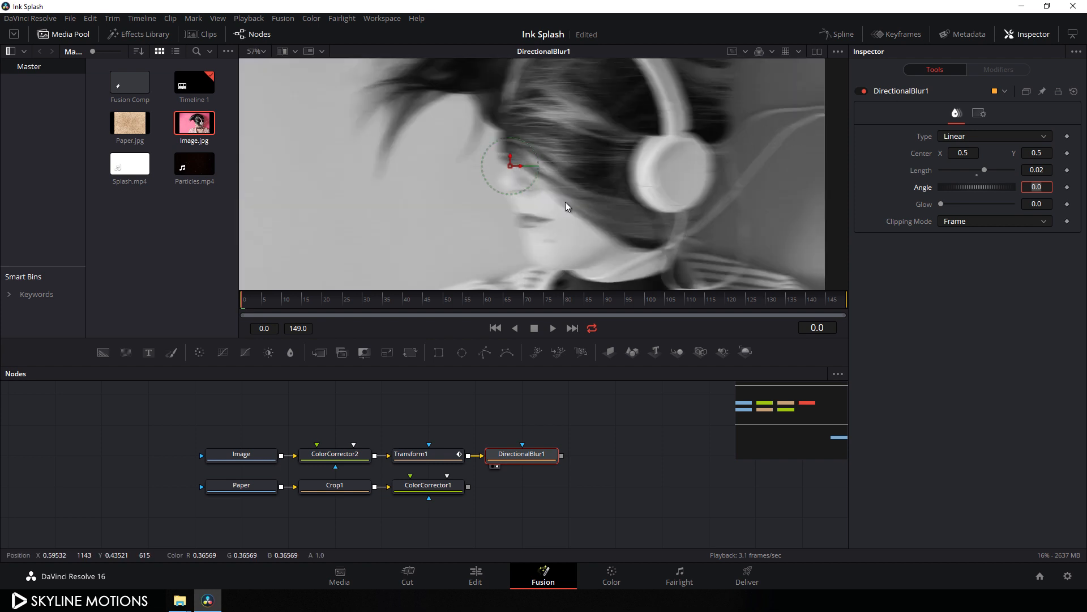
Step: Merge the Directional Blur output over the paper branch's ColorCorrector1, place the Merge node below the blur and show it in the viewer
{"action": "left_click_drag", "start_coordinate": [604, 453], "coordinate": [363, 497]}
{"action": "left_click", "coordinate": [322, 357]}
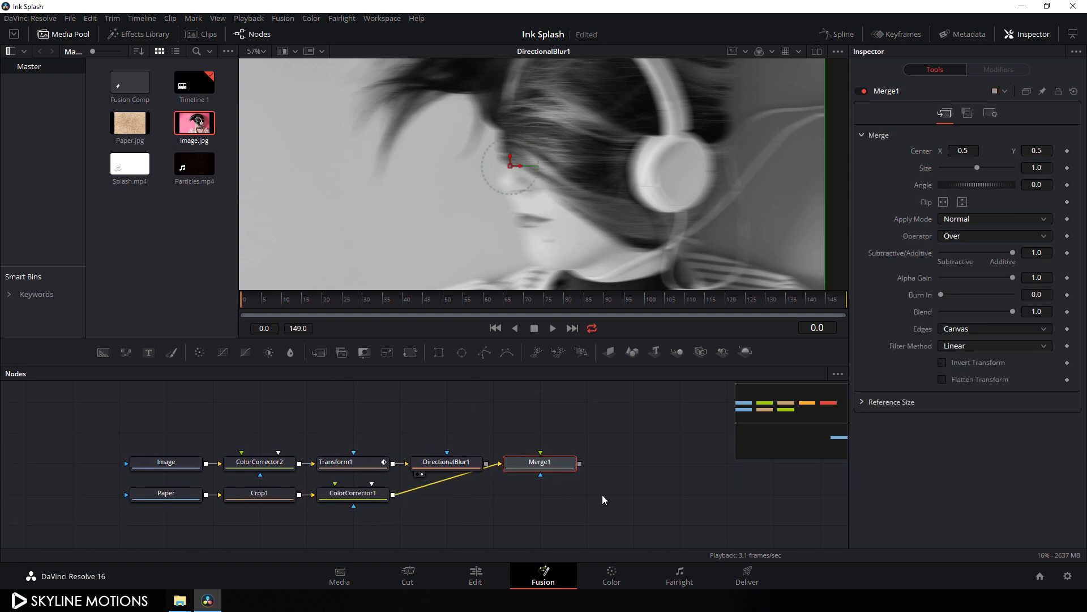
{"action": "left_click_drag", "start_coordinate": [548, 468], "coordinate": [453, 463]}
{"action": "left_click_drag", "start_coordinate": [546, 501], "coordinate": [530, 148]}
{"action": "scroll", "coordinate": [580, 203], "scroll_direction": "down", "scroll_amount": 2}
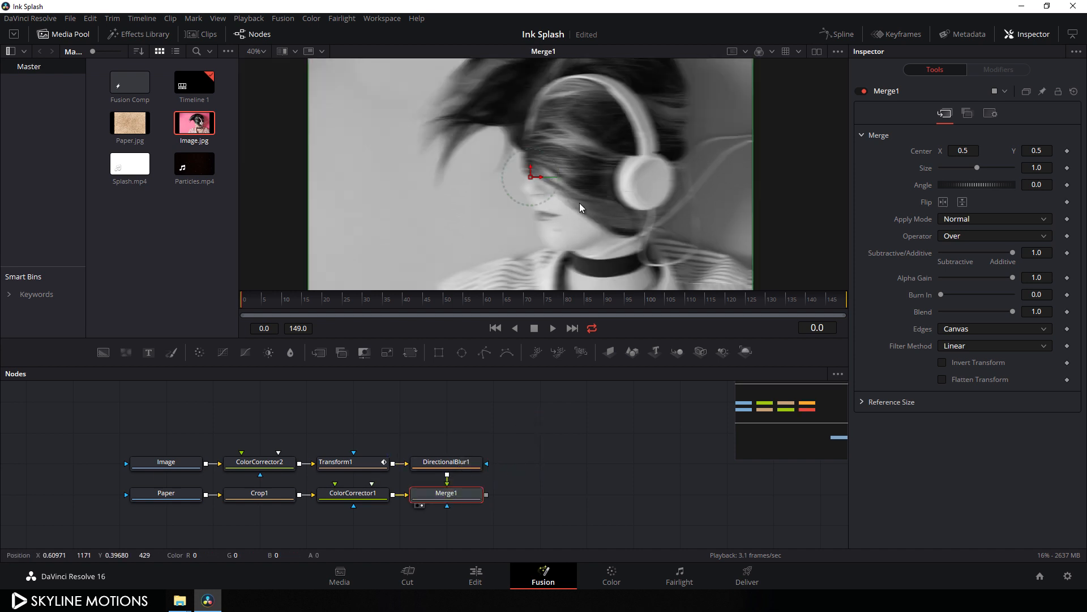
{"action": "left_click", "coordinate": [478, 508]}
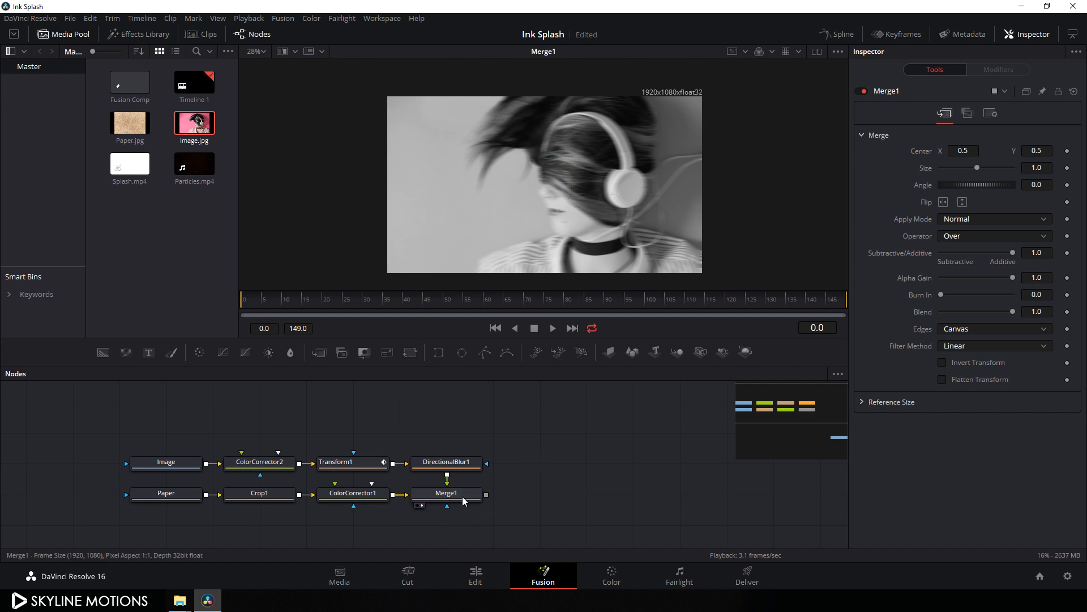
Step: Set the blend of Merge1 to 0.25
{"action": "left_click", "coordinate": [460, 501]}
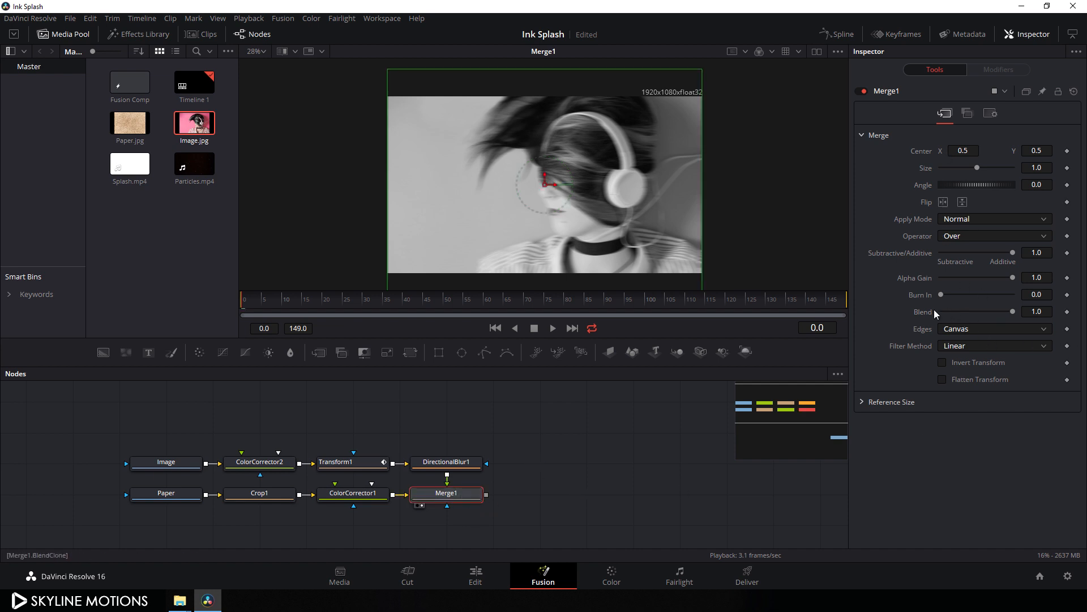
{"action": "left_click_drag", "start_coordinate": [1015, 312], "coordinate": [955, 311]}
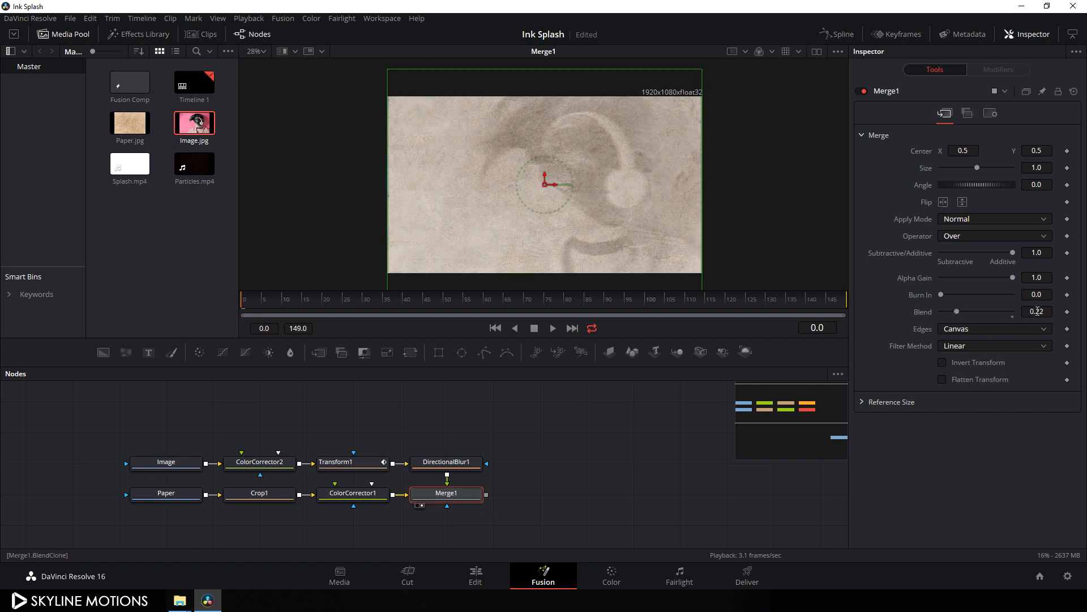
{"action": "type", "text": "0.25"}
{"action": "key", "text": "Tab"}
{"action": "scroll", "coordinate": [545, 202], "scroll_direction": "up", "scroll_amount": 2}
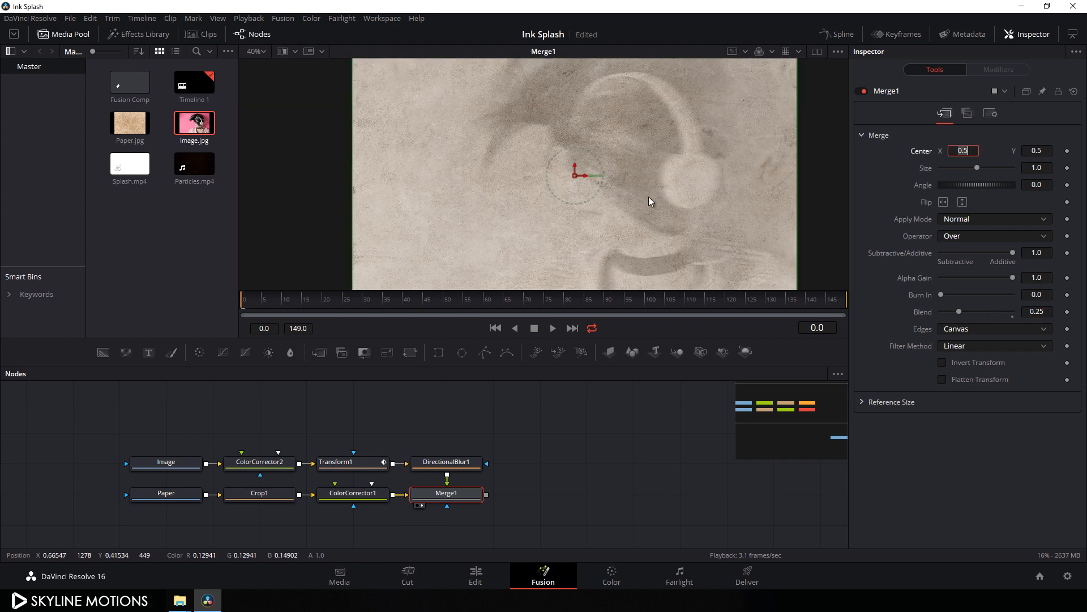
{"action": "scroll", "coordinate": [647, 196], "scroll_direction": "down", "scroll_amount": 1}
{"action": "left_click", "coordinate": [471, 421]}
{"action": "left_click_drag", "start_coordinate": [516, 408], "coordinate": [480, 405]}
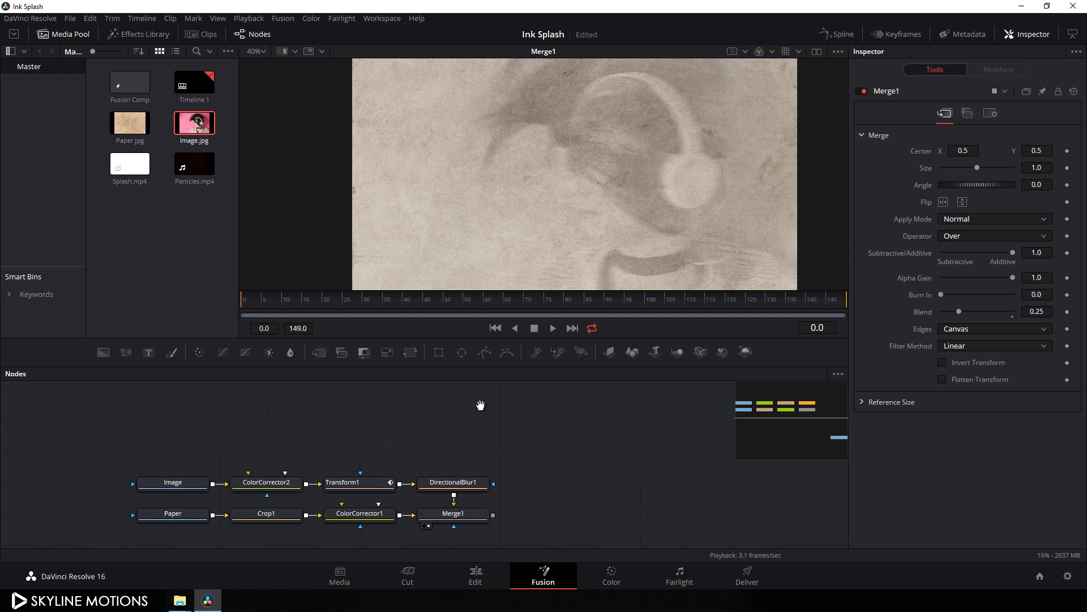
Step: Duplicate the Image, ColorCorrector2 and Transform1 nodes above the originals and delete the duplicated Image node
{"action": "left_click_drag", "start_coordinate": [223, 459], "coordinate": [345, 470]}
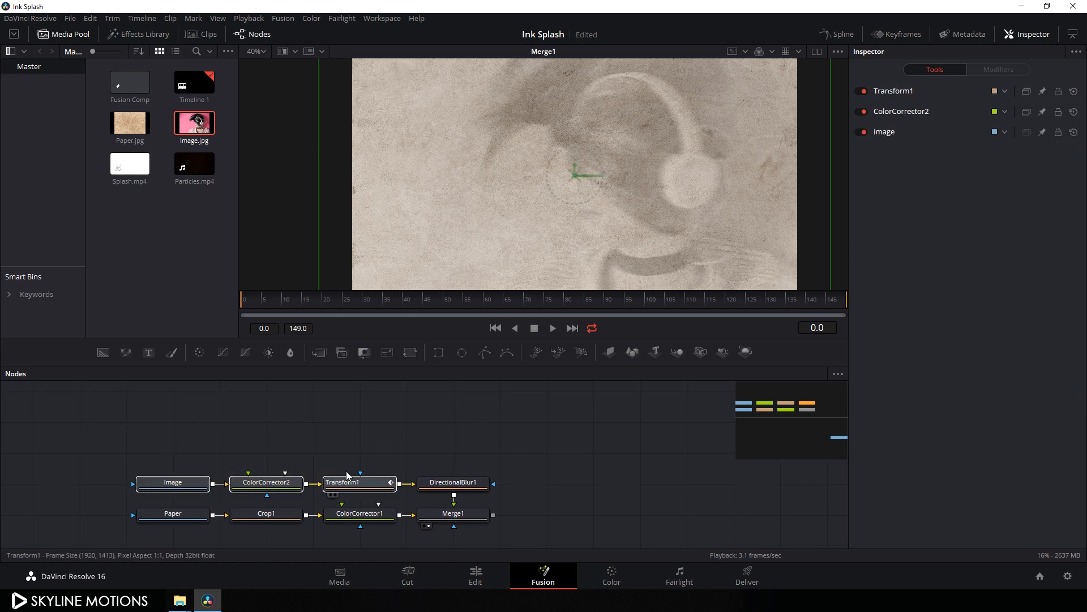
{"action": "left_click", "coordinate": [368, 435]}
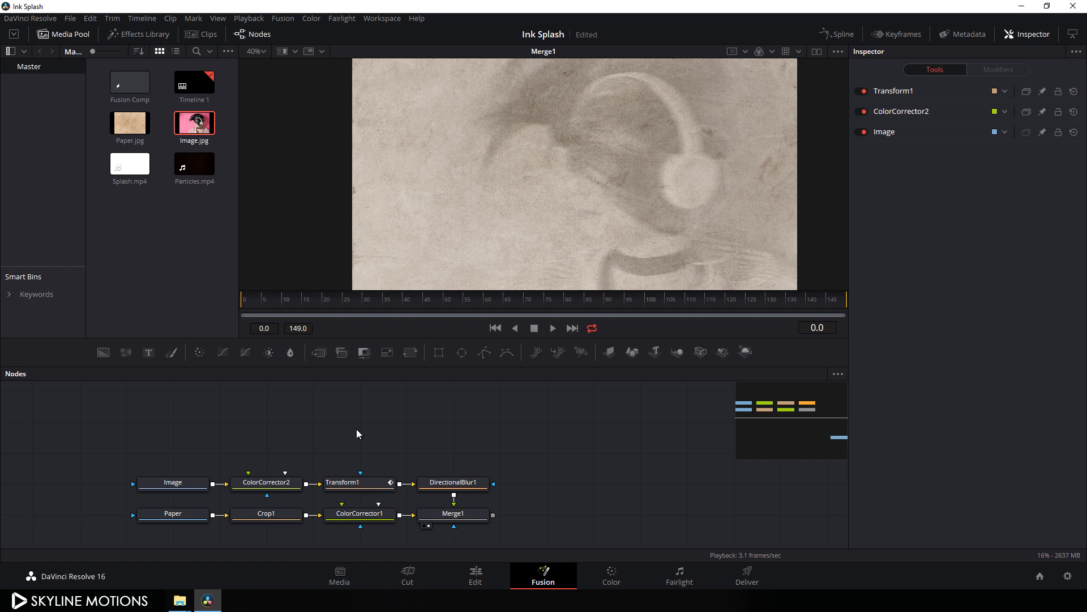
{"action": "key", "text": "ctrl+v"}
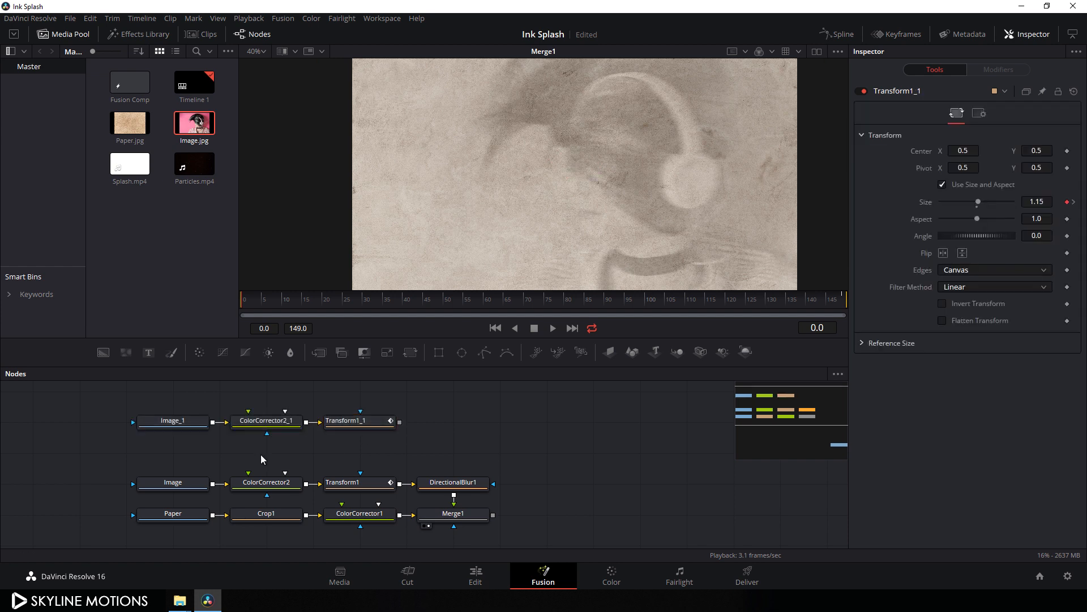
{"action": "left_click", "coordinate": [170, 422]}
{"action": "key", "text": "Delete"}
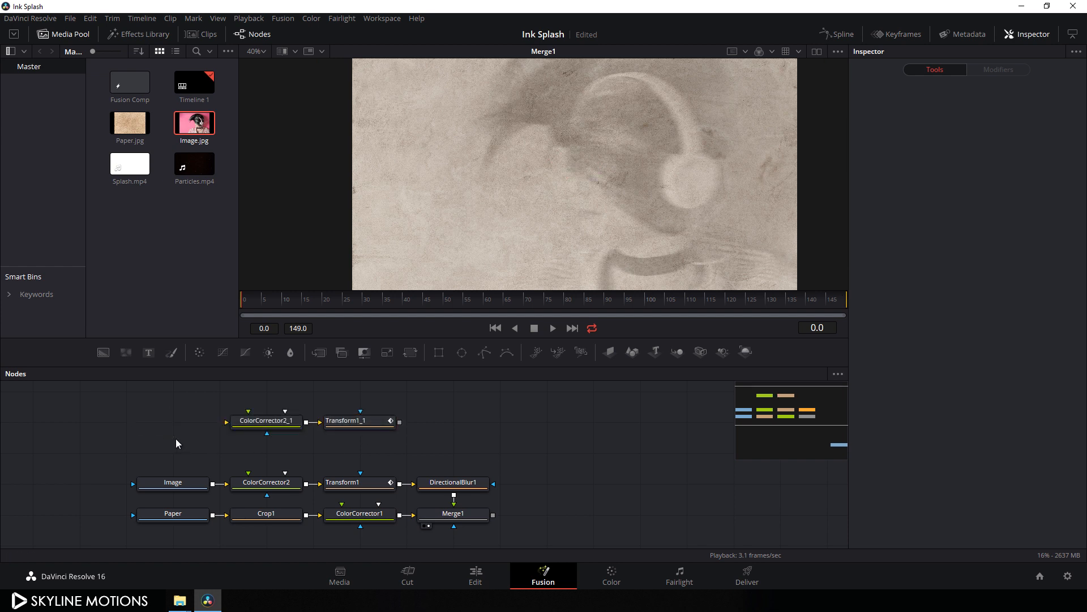
Step: Connect the original Image node to the duplicated Color Corrector and place the Image node midway between its two branches
{"action": "left_click_drag", "start_coordinate": [213, 483], "coordinate": [226, 421]}
{"action": "left_click_drag", "start_coordinate": [172, 482], "coordinate": [126, 452]}
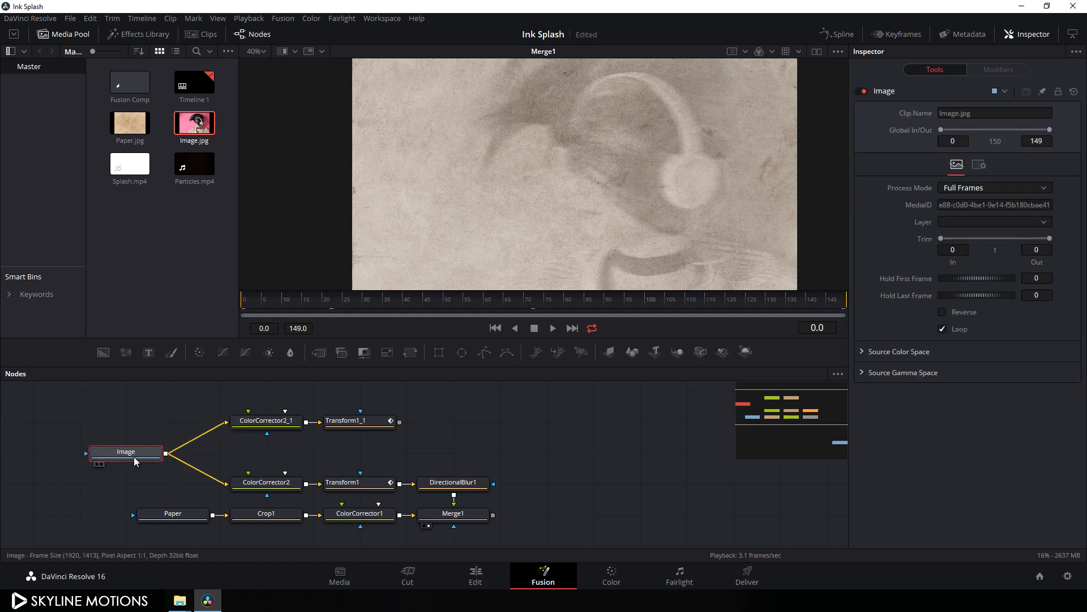
{"action": "left_click_drag", "start_coordinate": [213, 453], "coordinate": [442, 390]}
{"action": "mouse_move", "coordinate": [453, 382]}
{"action": "left_mouse_down"}
{"action": "mouse_move", "coordinate": [457, 398]}
{"action": "mouse_move", "coordinate": [454, 376]}
{"action": "left_mouse_up"}
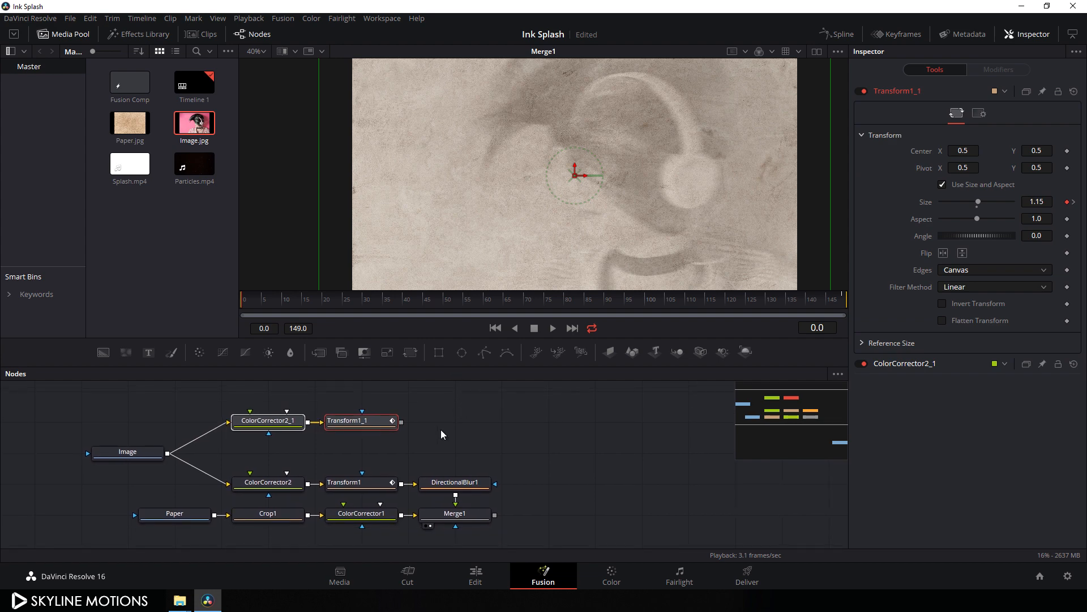
{"action": "left_click", "coordinate": [440, 429]}
Step: Show Transform1_1 in the viewer and set the saturation of ColorCorrector2_1 to 0.25
{"action": "left_click_drag", "start_coordinate": [364, 422], "coordinate": [425, 161]}
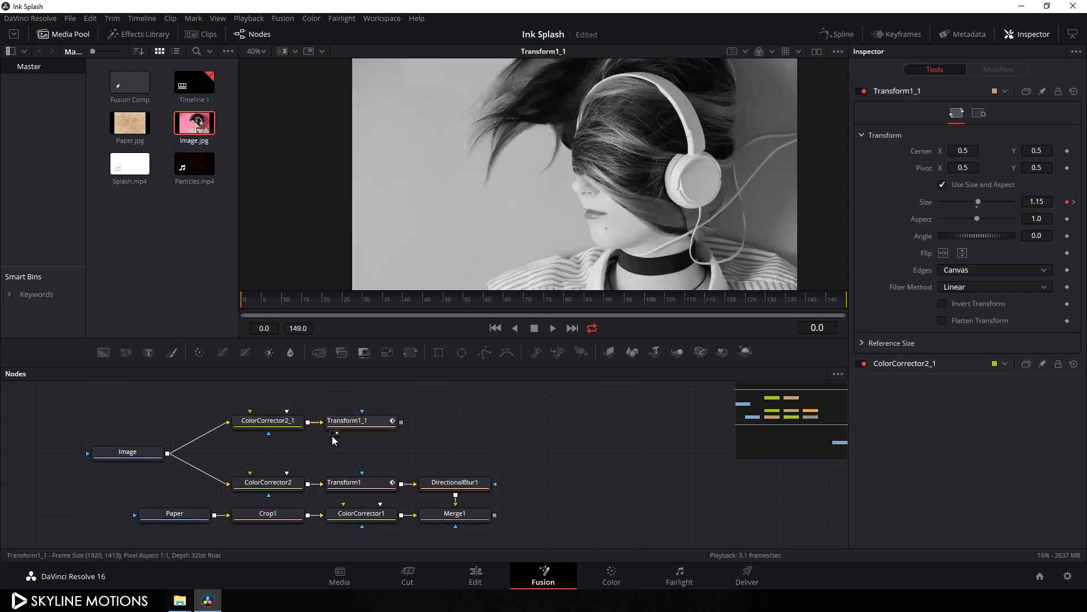
{"action": "left_click", "coordinate": [268, 421]}
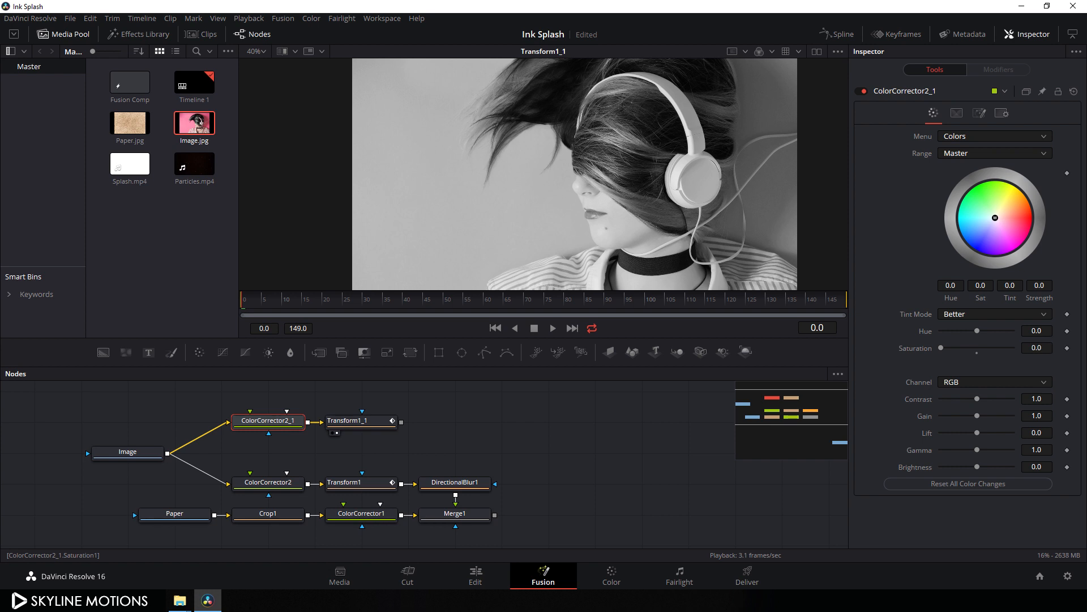
{"action": "left_click", "coordinate": [1032, 348]}
{"action": "type", "text": ".25"}
{"action": "key", "text": "Tab"}
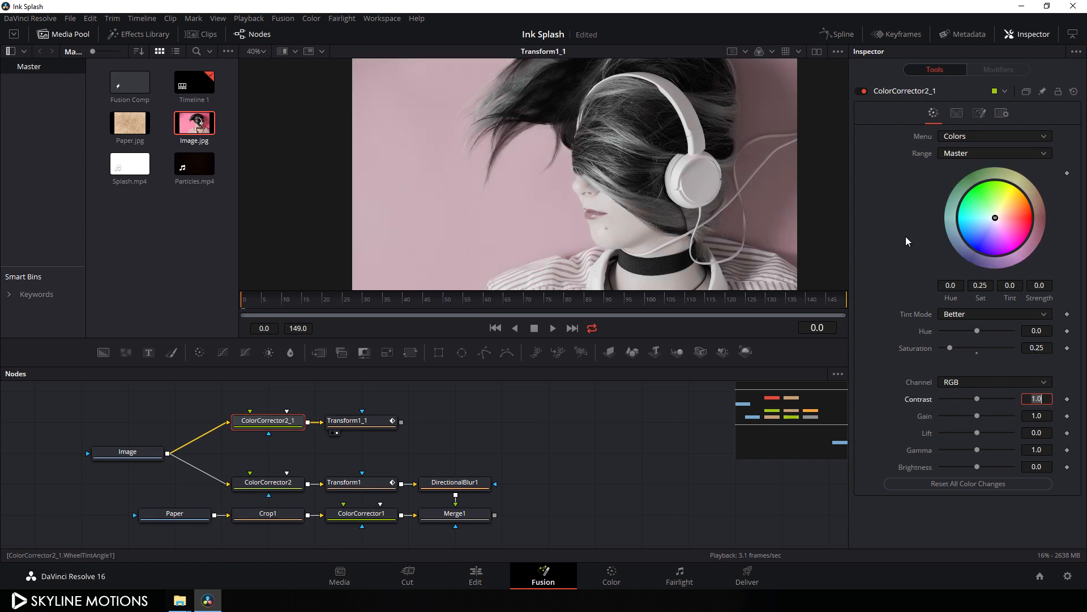
Step: Add Splash.mp4 to the node graph above the Transform1_1 node
{"action": "left_click_drag", "start_coordinate": [652, 255], "coordinate": [629, 258]}
{"action": "left_click", "coordinate": [468, 426]}
{"action": "left_click_drag", "start_coordinate": [458, 398], "coordinate": [458, 408]}
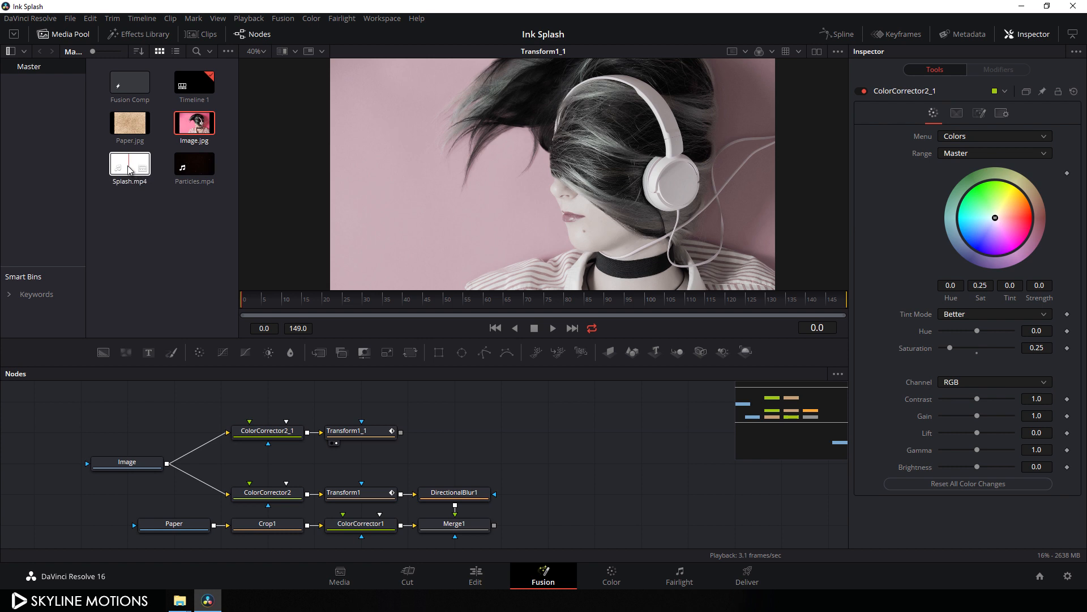
{"action": "left_click_drag", "start_coordinate": [130, 172], "coordinate": [366, 413]}
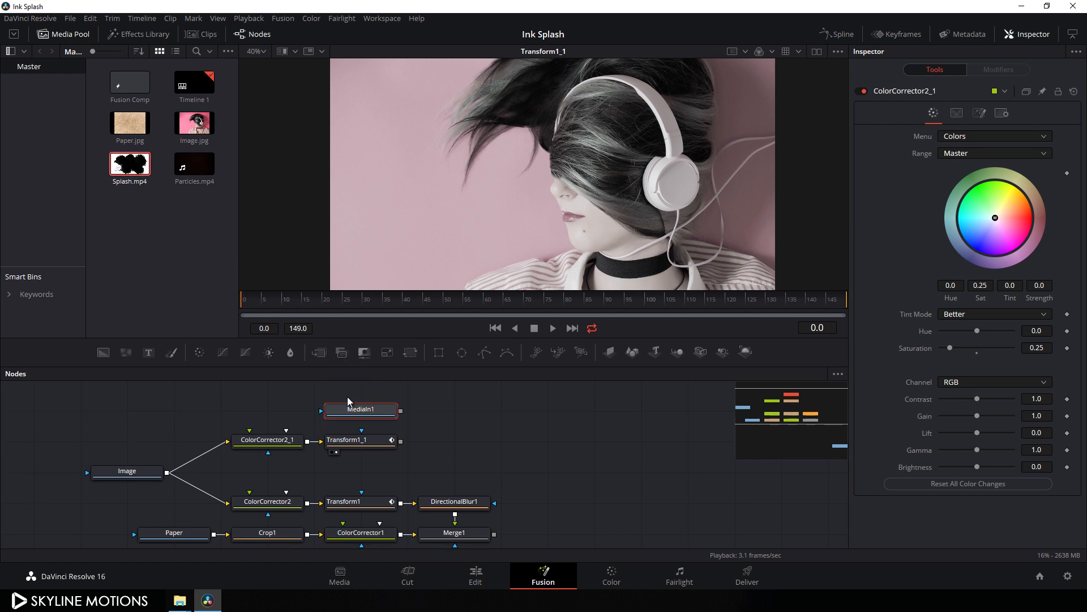
Step: Show the Splash.mp4 node in the viewer at frame 43 and rename the node as Ink
{"action": "key", "text": "1"}
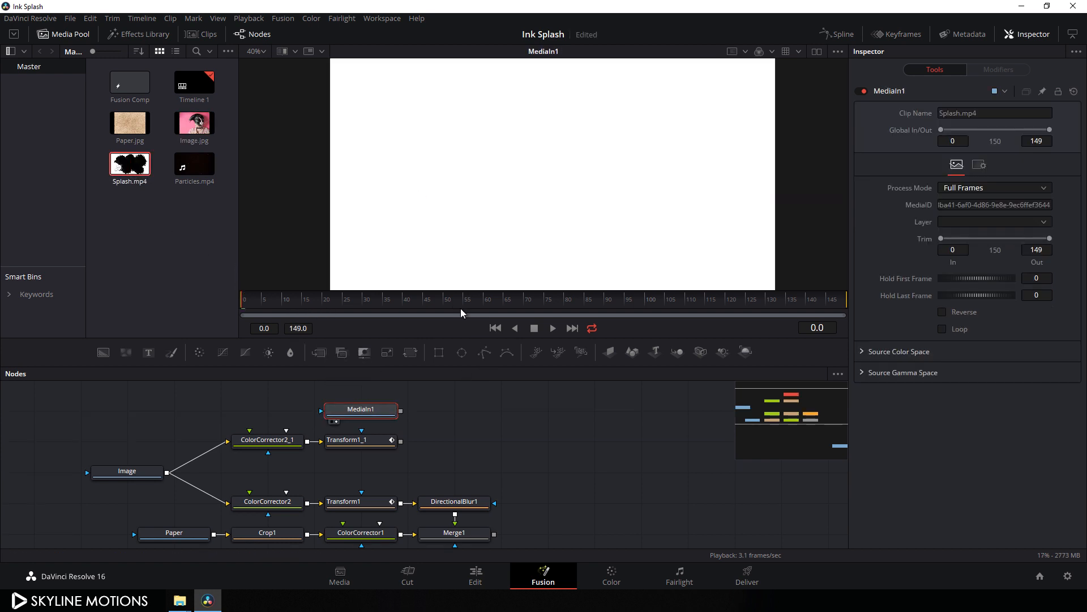
{"action": "left_click", "coordinate": [418, 301]}
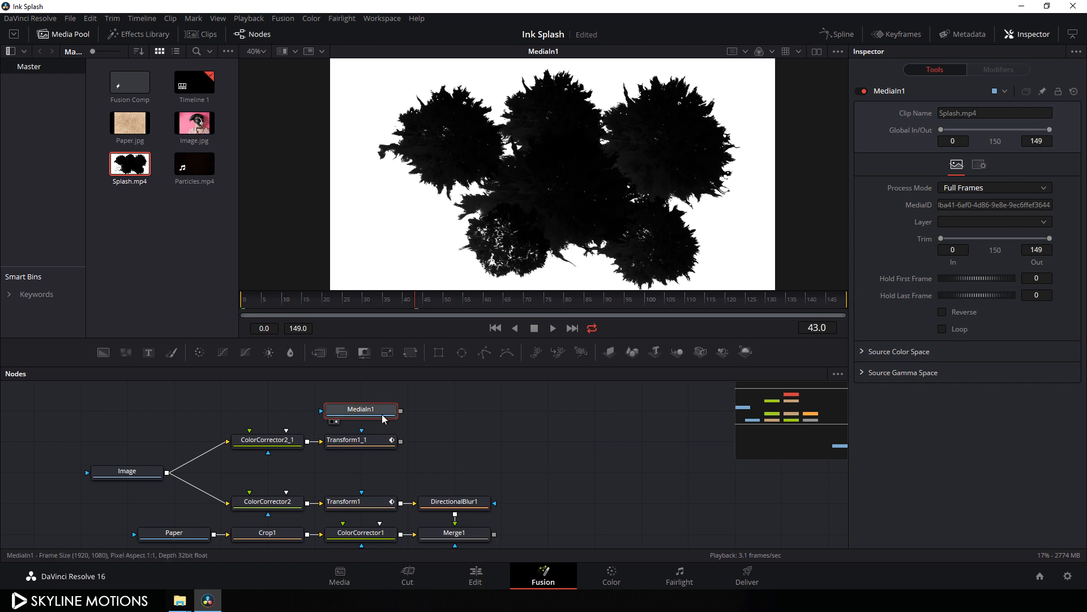
{"action": "key", "text": "F2"}
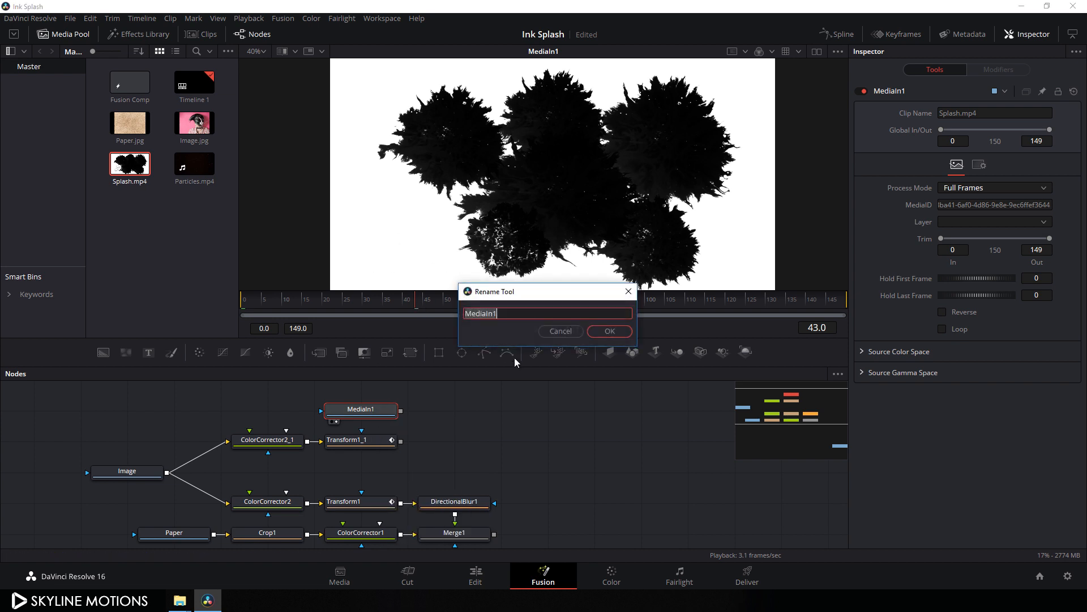
{"action": "key", "text": "BackSpace"}
{"action": "type", "text": "Ink"}
{"action": "key", "text": "Return"}
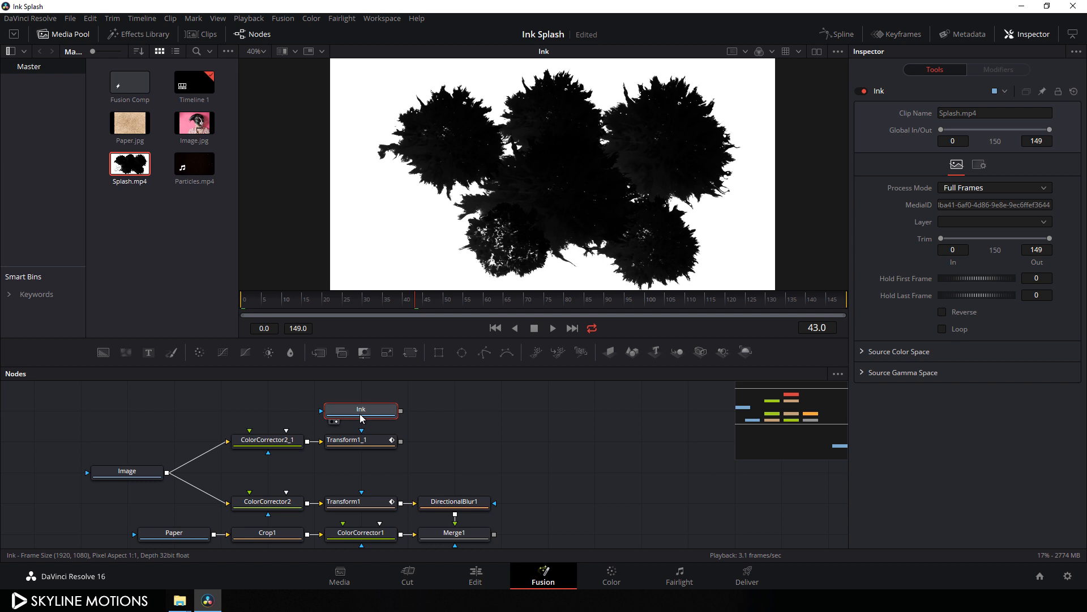
Step: Add a Luma Keyer node after the Ink node
{"action": "key", "text": "shift+space"}
{"action": "type", "text": "Directional Blur"}
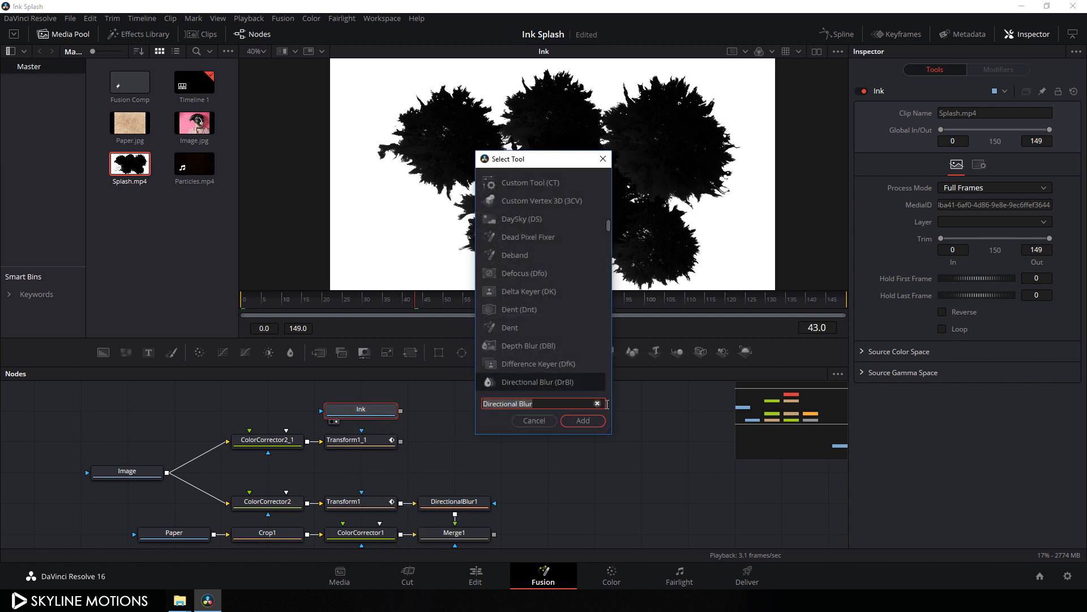
{"action": "left_click", "coordinate": [597, 403]}
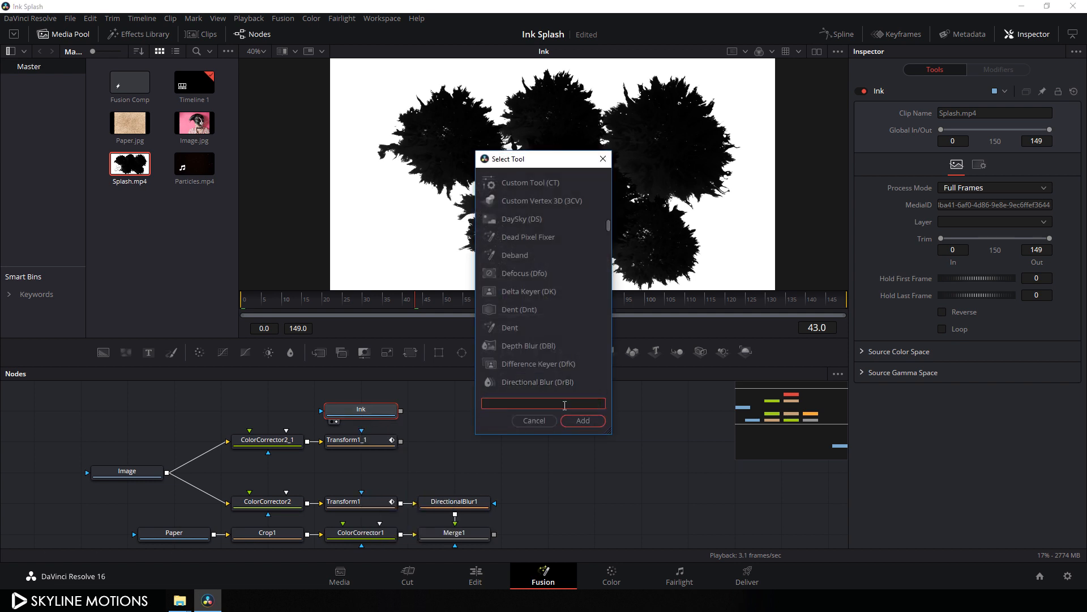
{"action": "type", "text": "luma"}
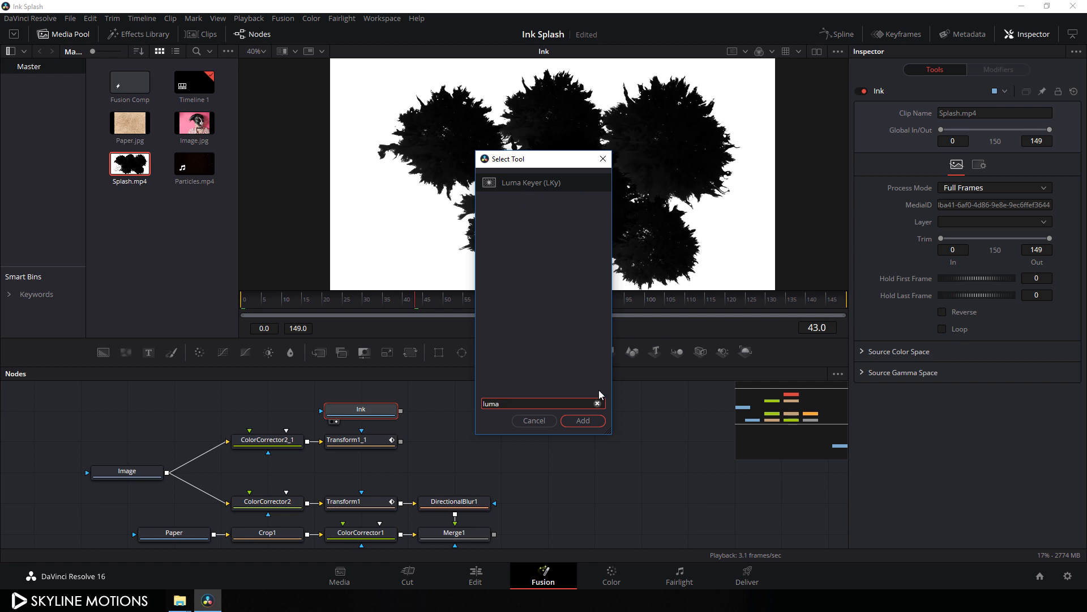
{"action": "left_click", "coordinate": [584, 421]}
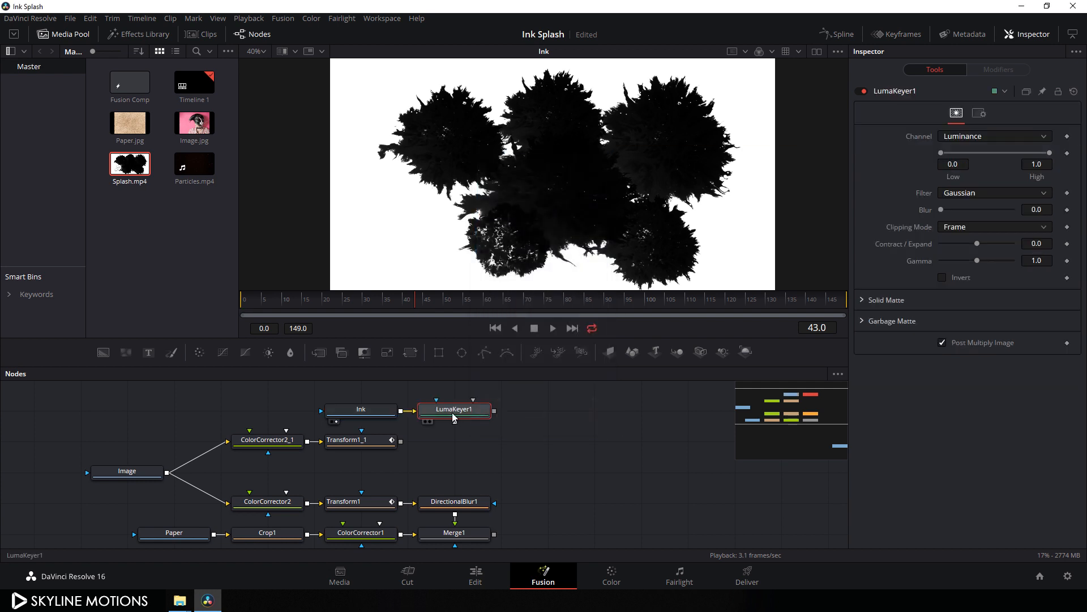
Step: Rename the Luma Keyer node as Luma and show it in the viewer
{"action": "key", "text": "F2"}
{"action": "left_click_drag", "start_coordinate": [530, 314], "coordinate": [488, 317]}
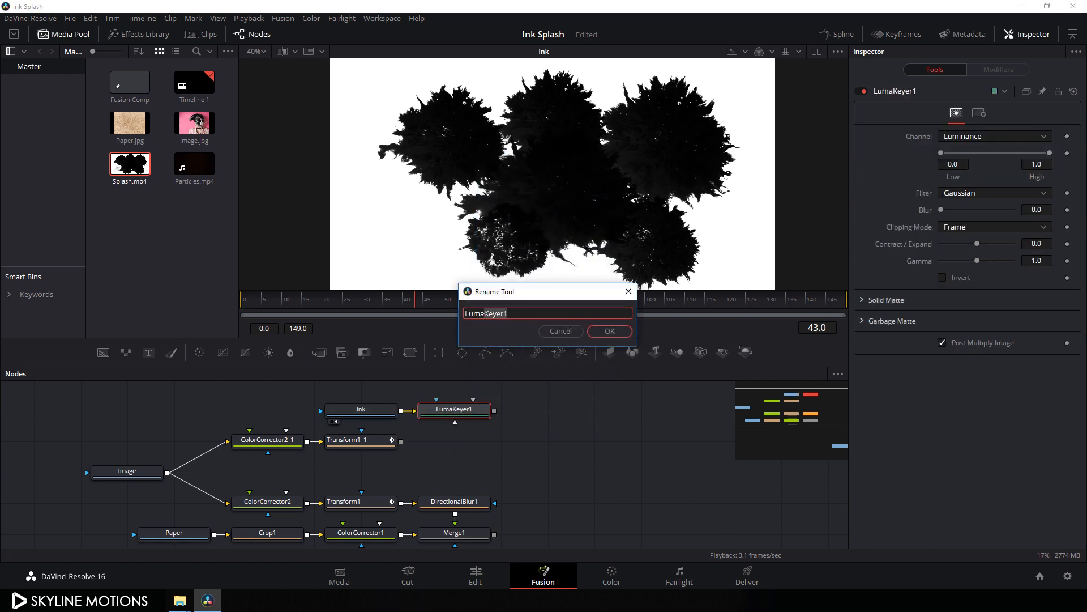
{"action": "key", "text": "BackSpace"}
{"action": "left_click", "coordinate": [598, 338]}
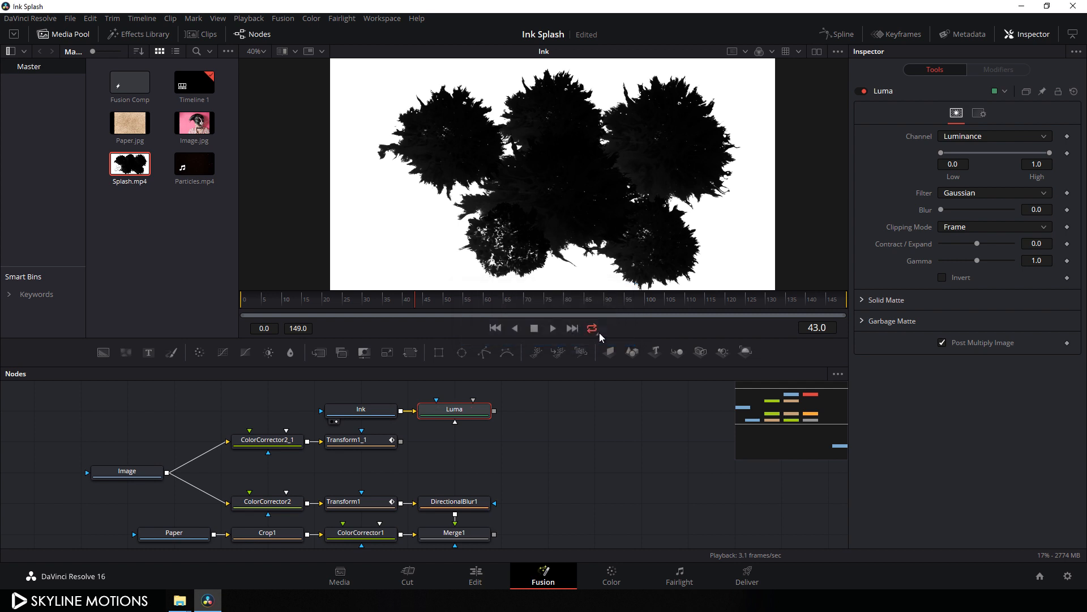
{"action": "left_click_drag", "start_coordinate": [459, 405], "coordinate": [513, 150]}
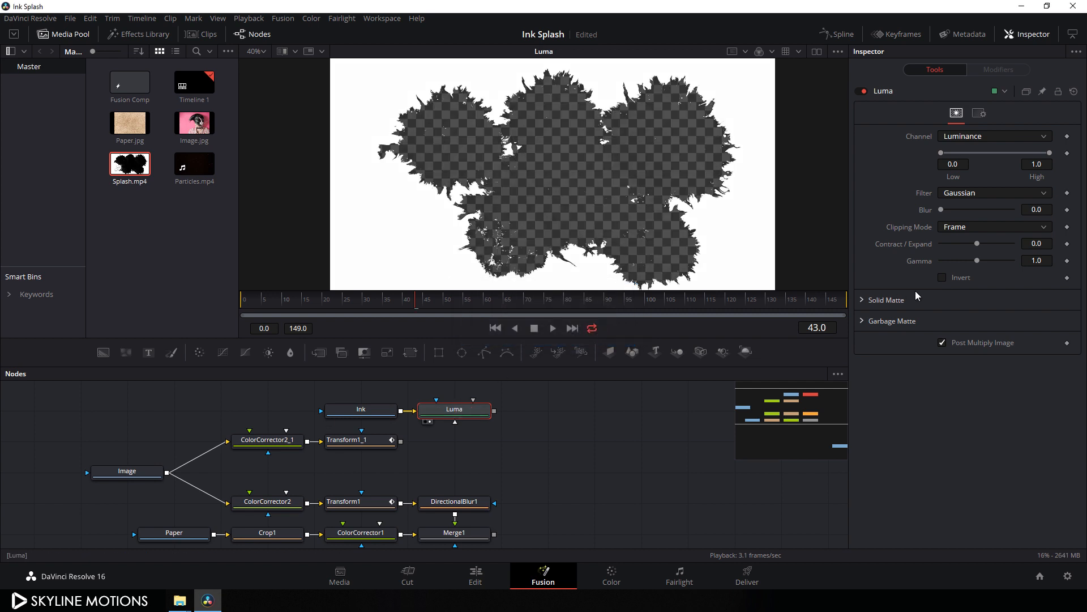
Step: Invert the Luma node's key and set its Contract/Expand to 0.2
{"action": "left_click", "coordinate": [944, 277]}
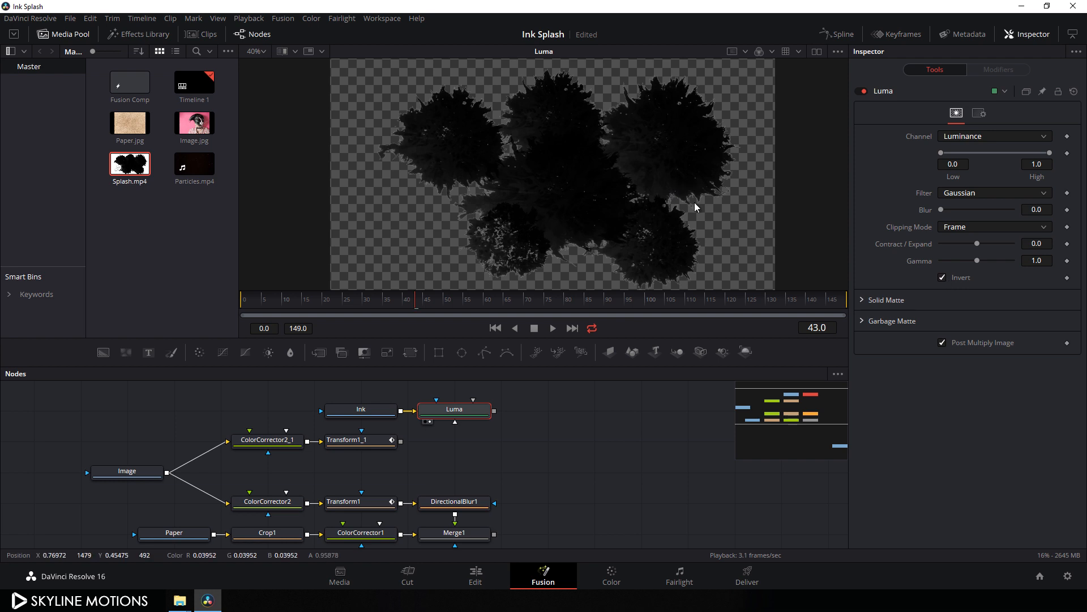
{"action": "scroll", "coordinate": [694, 203], "scroll_direction": "up", "scroll_amount": 2}
{"action": "left_click_drag", "start_coordinate": [690, 184], "coordinate": [666, 181]}
{"action": "left_click_drag", "start_coordinate": [977, 244], "coordinate": [983, 243]}
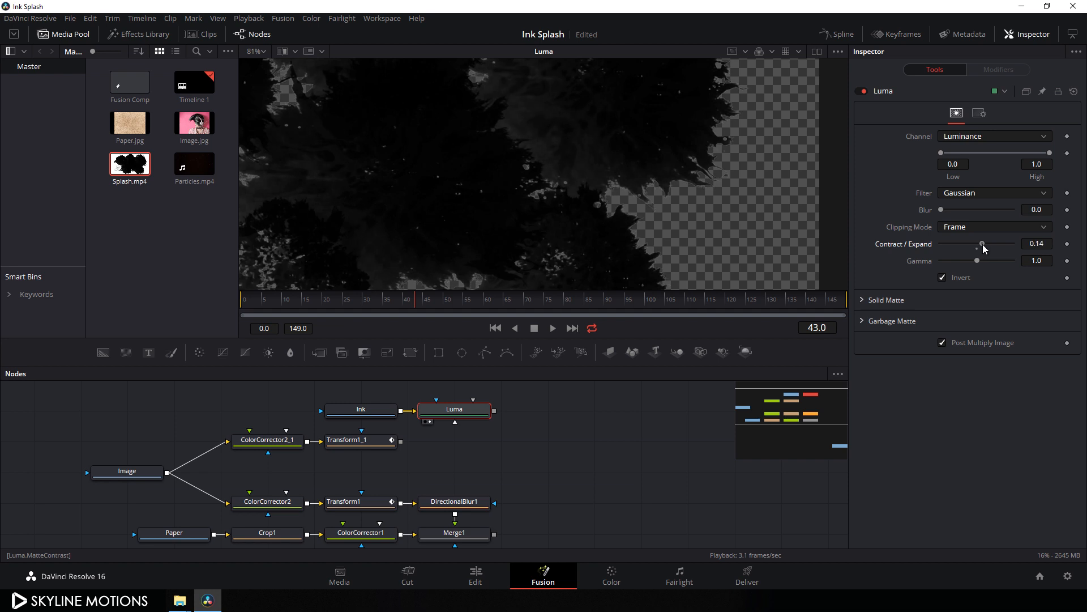
{"action": "left_click", "coordinate": [1052, 242]}
{"action": "type", "text": "0.2"}
{"action": "key", "text": "Tab"}
{"action": "scroll", "coordinate": [504, 176], "scroll_direction": "down", "scroll_amount": 3}
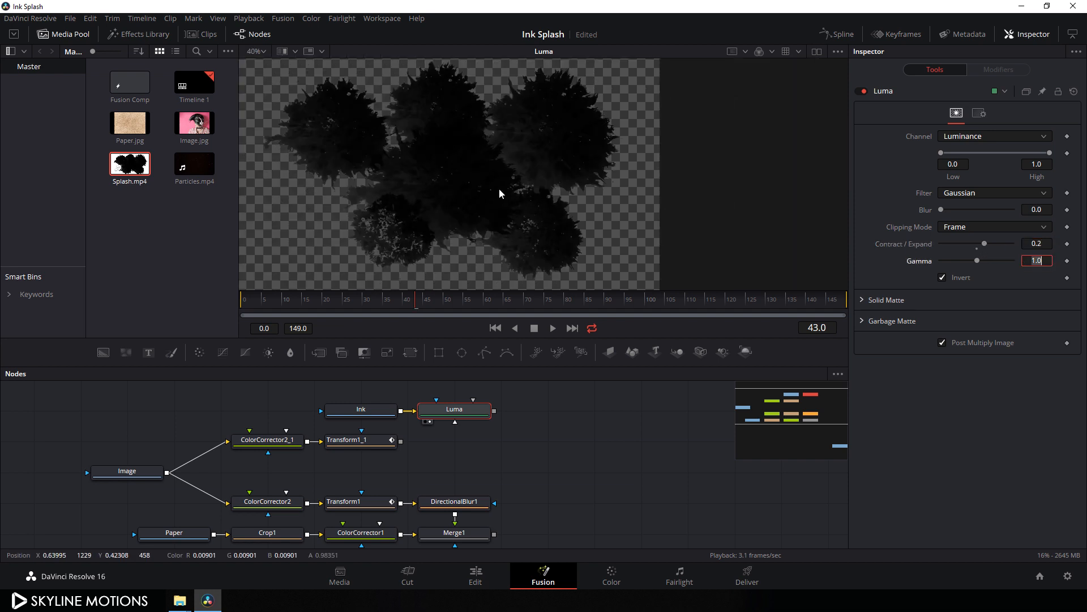
{"action": "left_click_drag", "start_coordinate": [498, 188], "coordinate": [556, 169]}
Step: Merge Transform1_1 as foreground over Luma as background, view the new Merge node and place it directly beneath Luma
{"action": "left_click", "coordinate": [494, 453]}
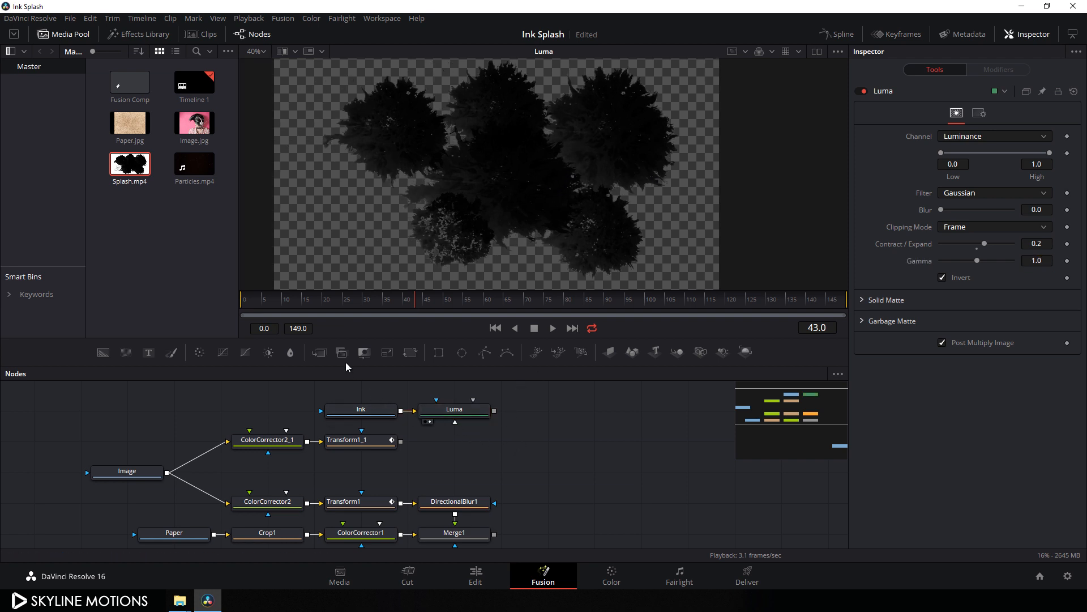
{"action": "left_click_drag", "start_coordinate": [320, 354], "coordinate": [460, 413]}
{"action": "left_click_drag", "start_coordinate": [548, 430], "coordinate": [357, 441]}
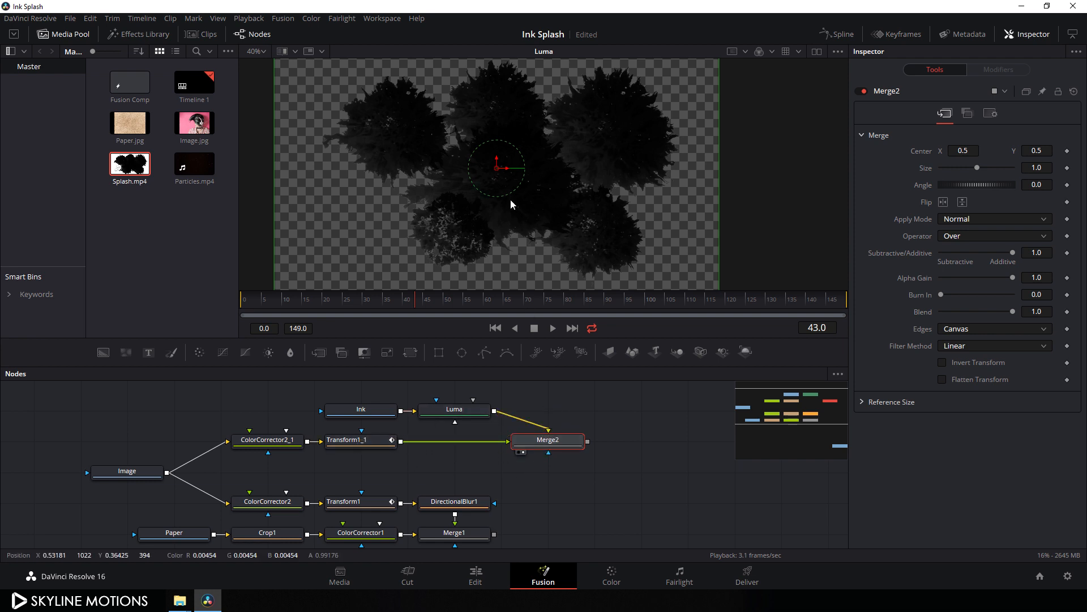
{"action": "key", "text": "1"}
{"action": "left_click_drag", "start_coordinate": [557, 448], "coordinate": [465, 450]}
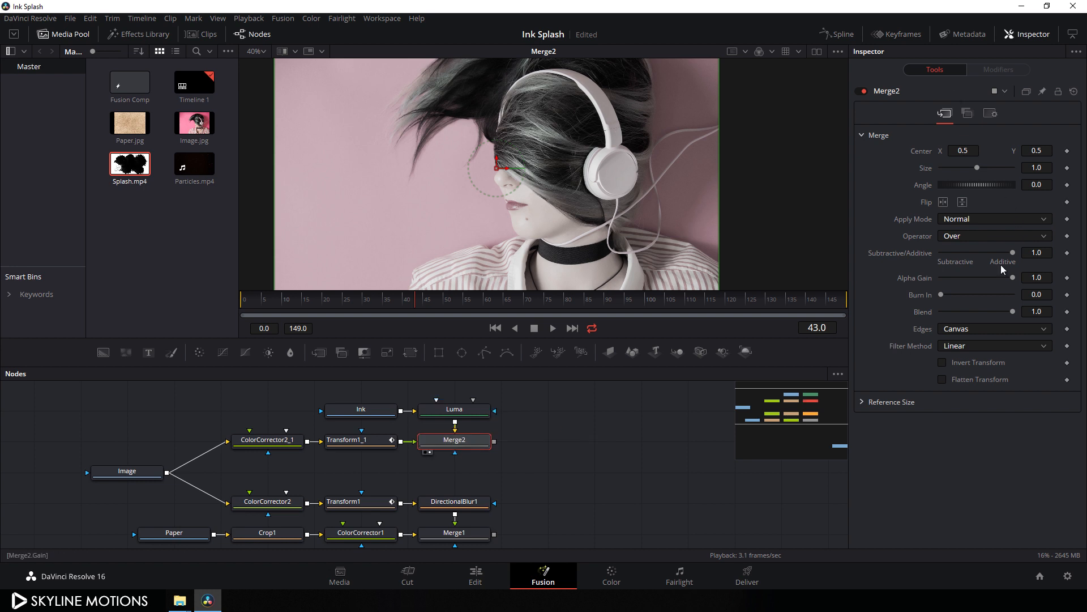
Step: Set the Merge2 operator to In and scrub through the splash reveal, stopping at frame 32
{"action": "left_click", "coordinate": [960, 236]}
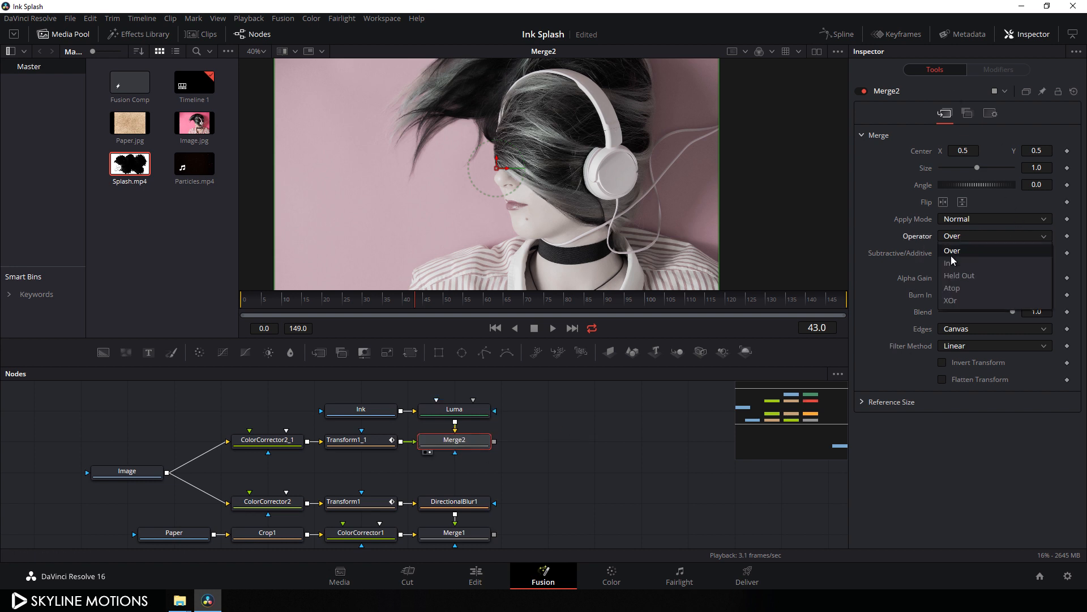
{"action": "left_click", "coordinate": [949, 261]}
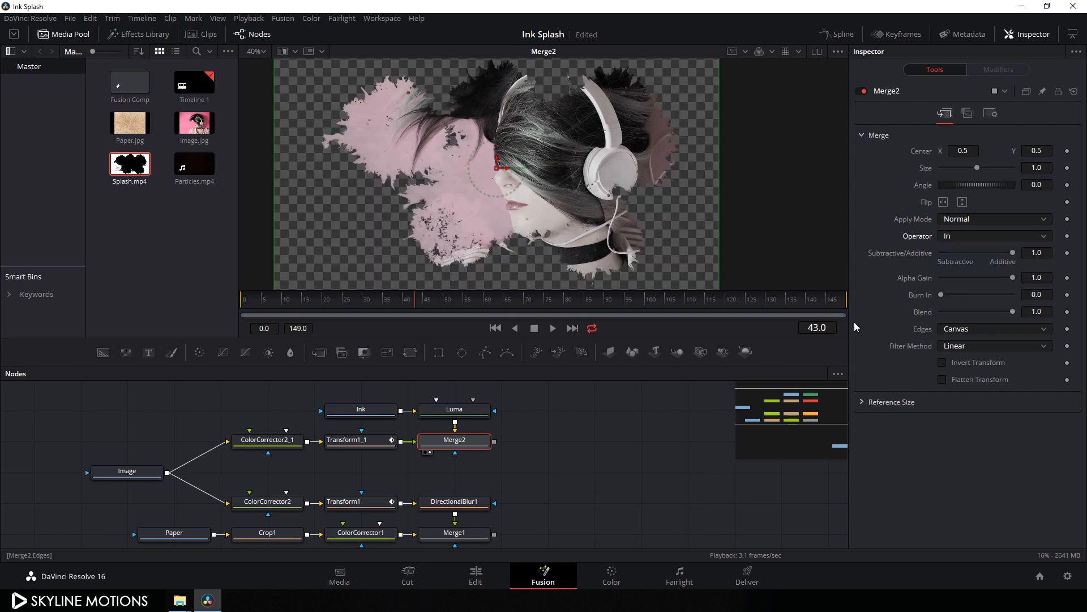
{"action": "left_click", "coordinate": [283, 305]}
{"action": "left_click_drag", "start_coordinate": [311, 301], "coordinate": [373, 300]}
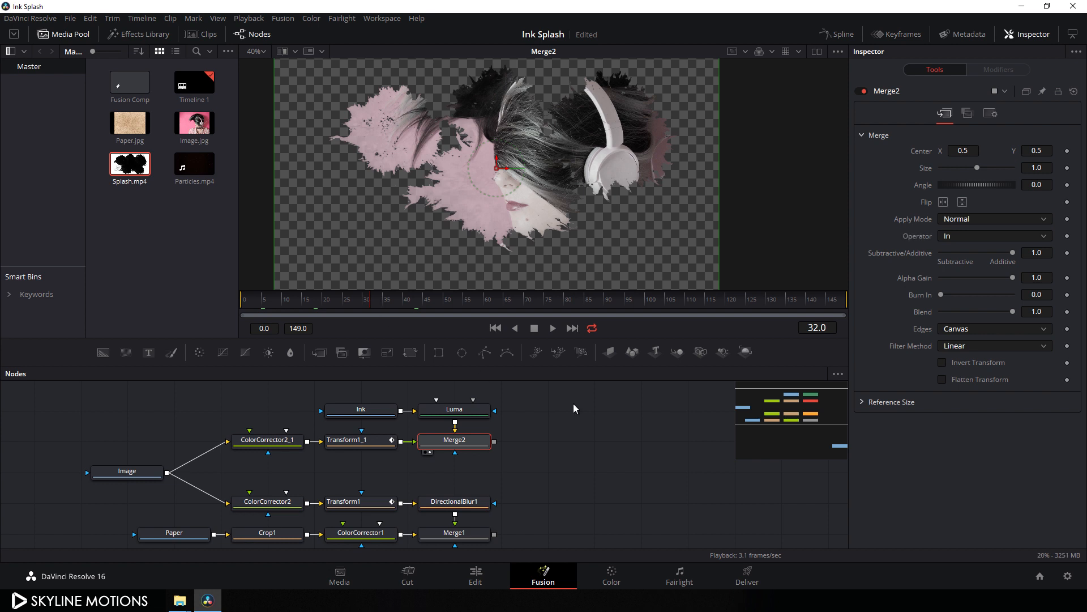
Step: Add a Merge node with Merge1 as background and Merge2 as foreground, place it beside Merge2 and show it in the viewer
{"action": "left_click", "coordinate": [566, 449]}
{"action": "mouse_move", "coordinate": [566, 451]}
{"action": "left_mouse_down"}
{"action": "mouse_move", "coordinate": [568, 418]}
{"action": "mouse_move", "coordinate": [551, 443]}
{"action": "left_mouse_up"}
{"action": "left_click_drag", "start_coordinate": [512, 365], "coordinate": [518, 339]}
{"action": "left_click_drag", "start_coordinate": [544, 397], "coordinate": [538, 403]}
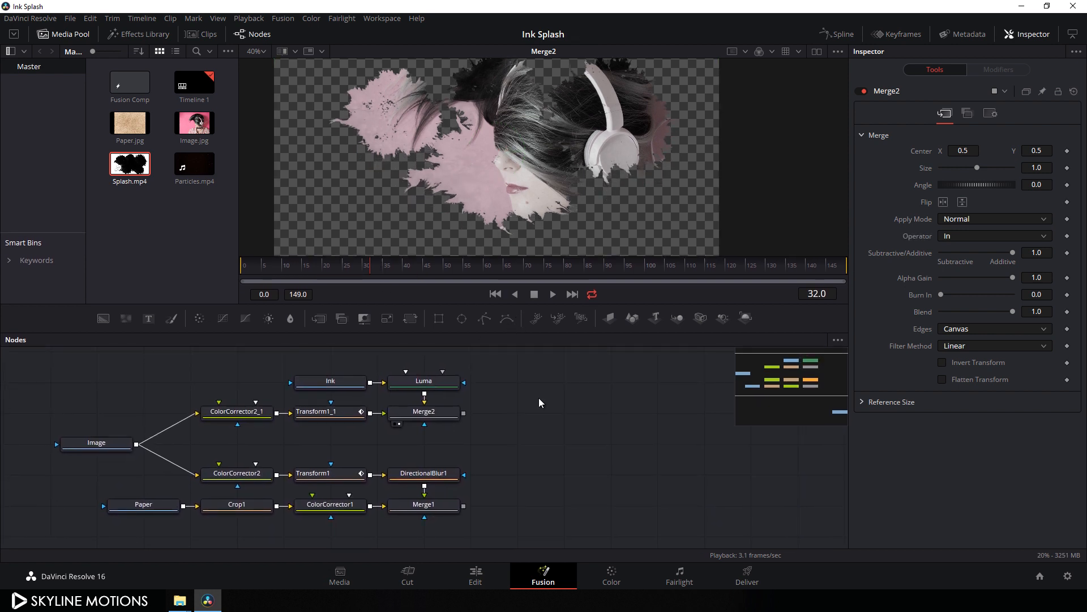
{"action": "left_click", "coordinate": [319, 318]}
{"action": "left_click_drag", "start_coordinate": [479, 417], "coordinate": [447, 511]}
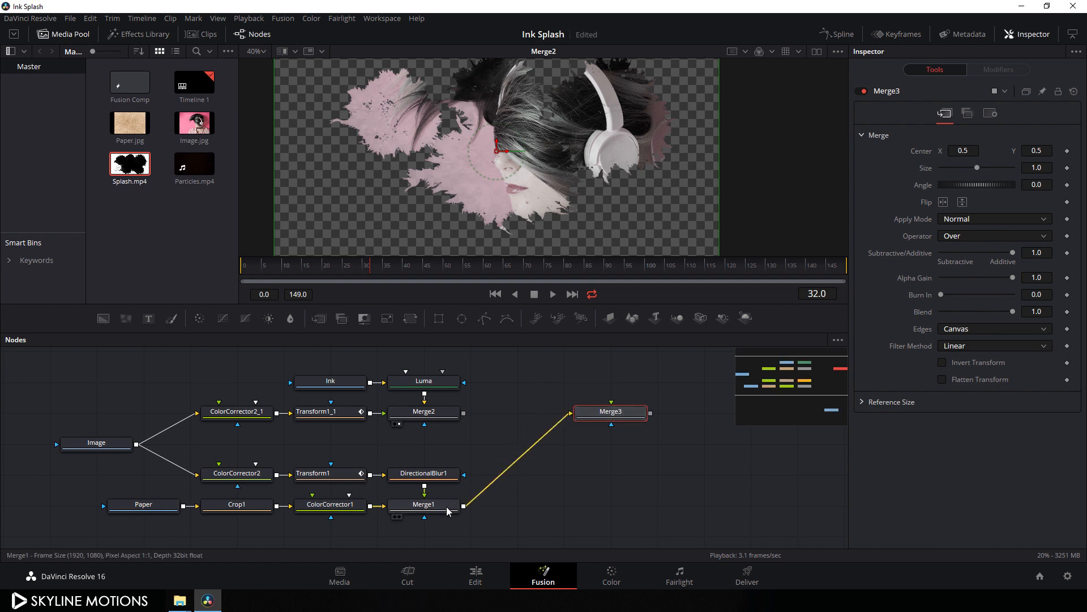
{"action": "left_click_drag", "start_coordinate": [611, 402], "coordinate": [517, 412]}
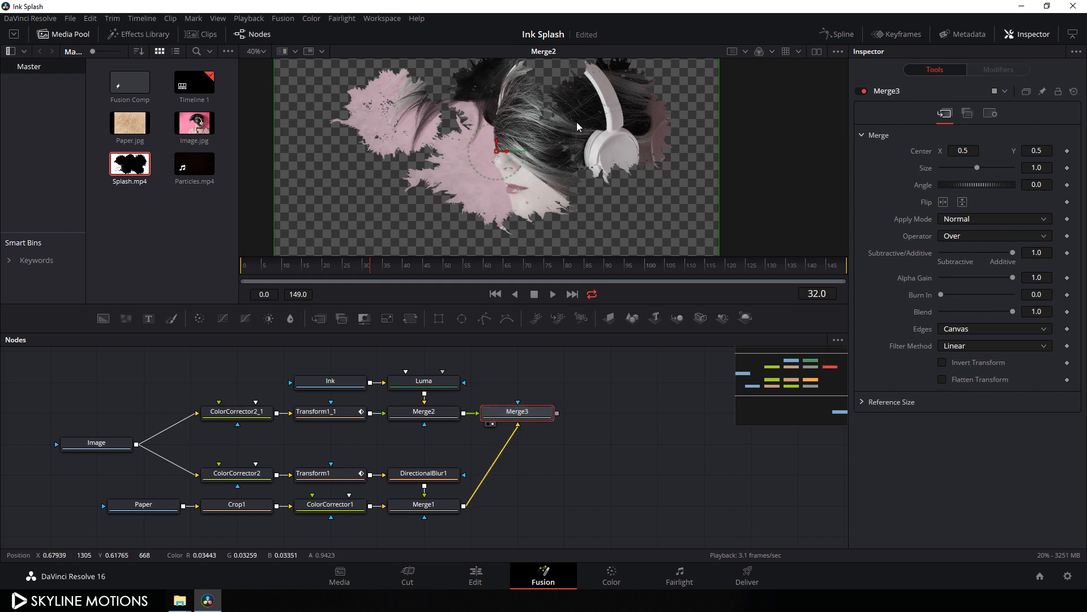
{"action": "key", "text": "1"}
{"action": "left_click", "coordinate": [562, 471]}
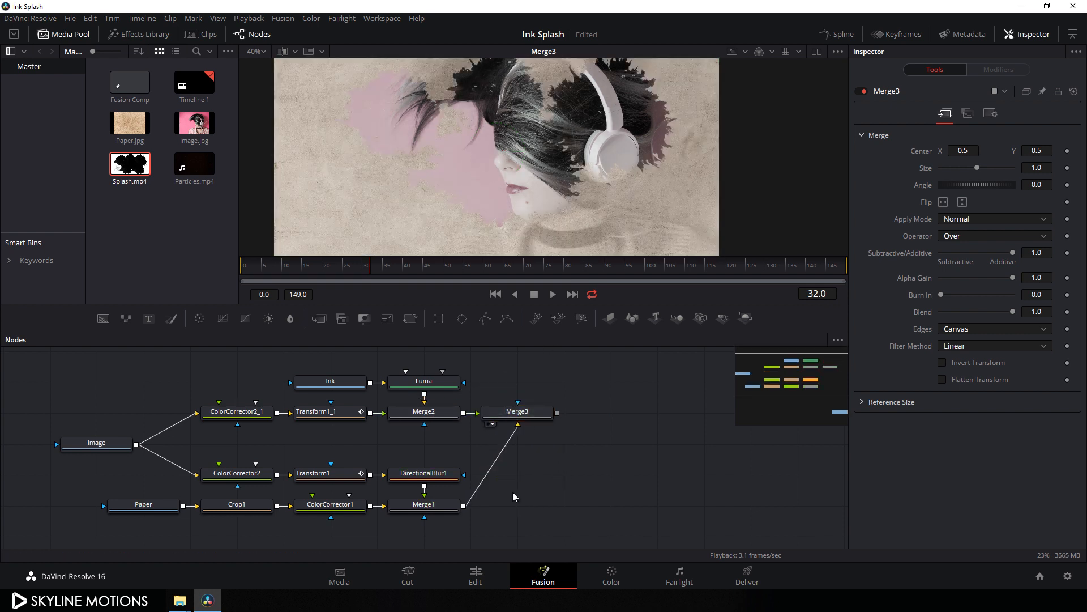
Step: Insert a router on the Merge1-to-Merge3 connection and place it directly below Merge3, level with Merge1
{"action": "left_click", "coordinate": [489, 471], "text": "alt"}
{"action": "left_click_drag", "start_coordinate": [489, 471], "coordinate": [517, 505]}
{"action": "left_click_drag", "start_coordinate": [591, 475], "coordinate": [611, 441]}
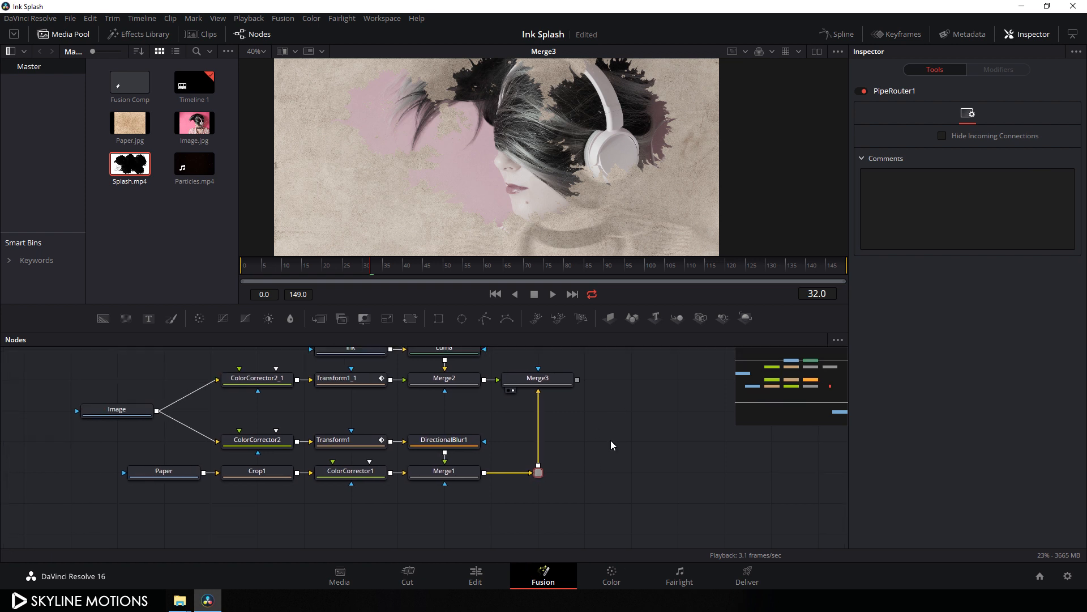
{"action": "left_click_drag", "start_coordinate": [528, 408], "coordinate": [528, 433]}
{"action": "left_click_drag", "start_coordinate": [662, 418], "coordinate": [671, 428]}
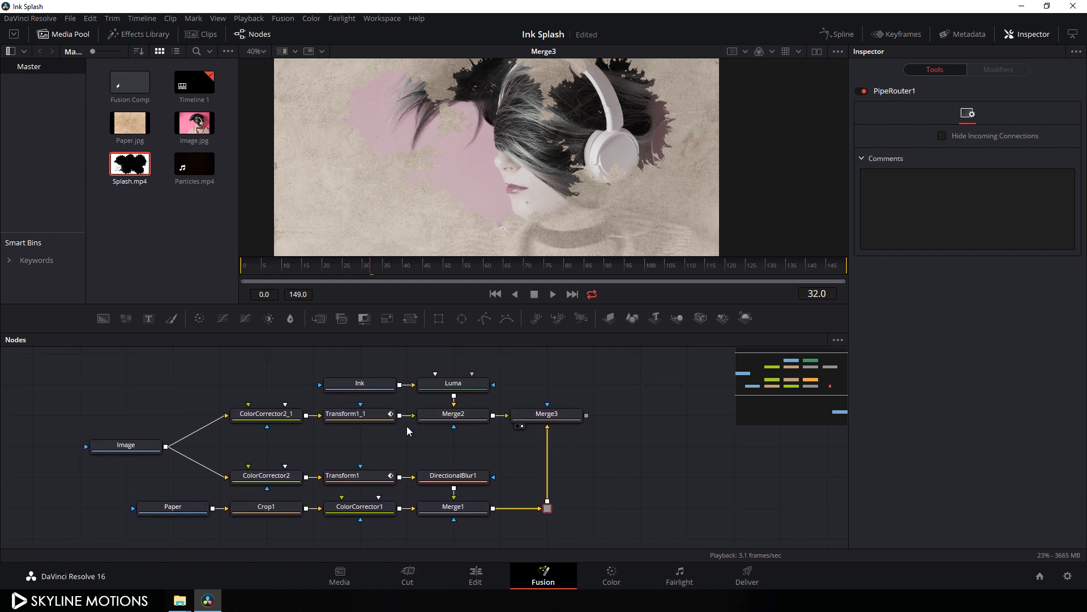
Step: Set the Transform1_1 size keyframe at frame 0 to 1.2 and preview the animation up to frame 67
{"action": "left_click", "coordinate": [374, 417]}
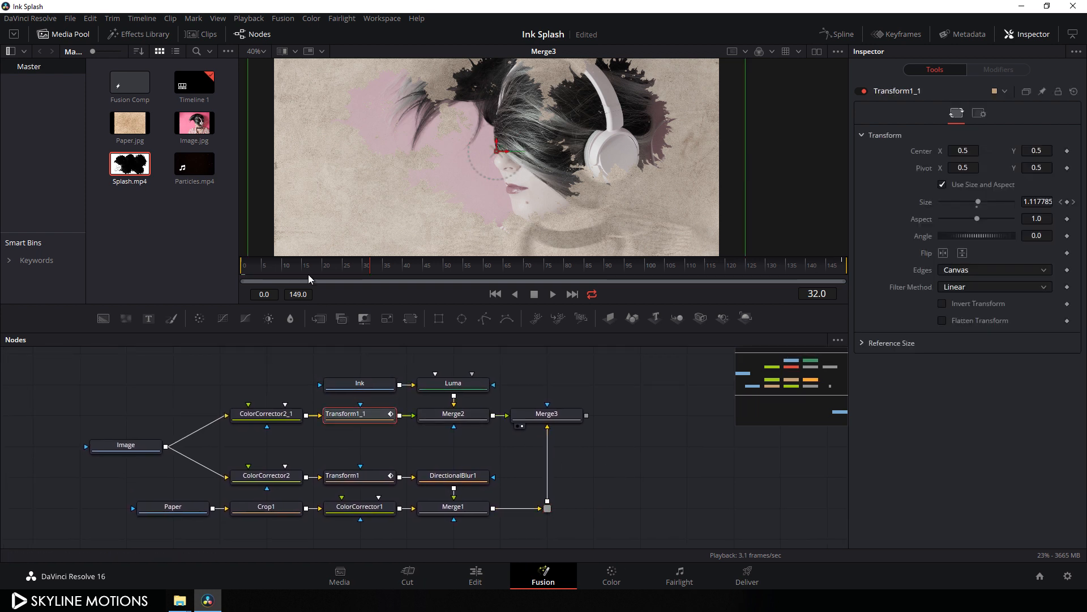
{"action": "left_click_drag", "start_coordinate": [308, 274], "coordinate": [219, 282]}
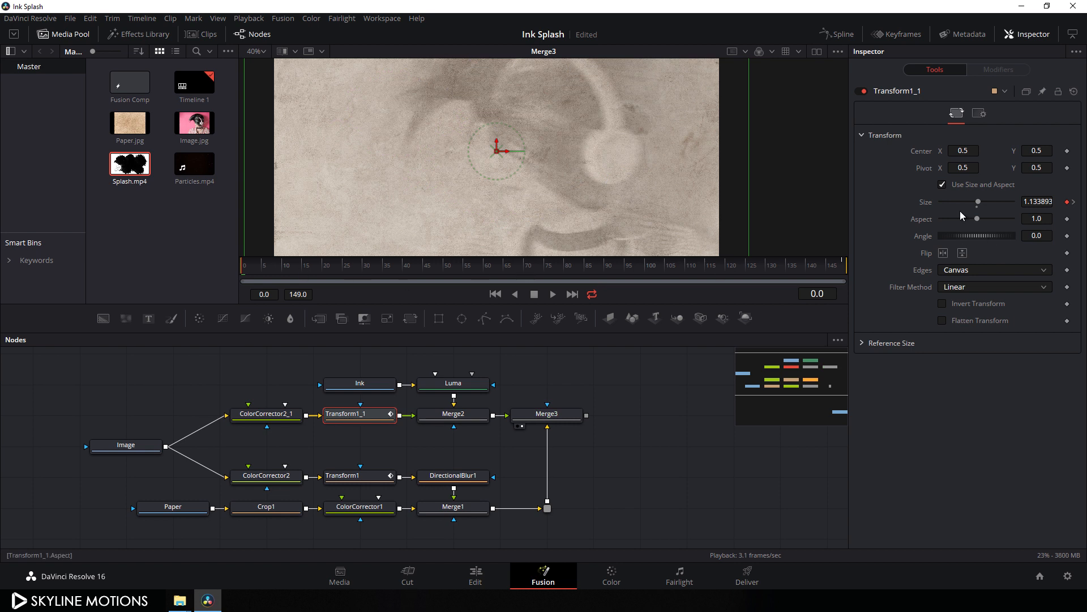
{"action": "left_click", "coordinate": [1048, 203]}
{"action": "type", "text": "1.1"}
{"action": "type", "text": "2"}
{"action": "key", "text": "Tab"}
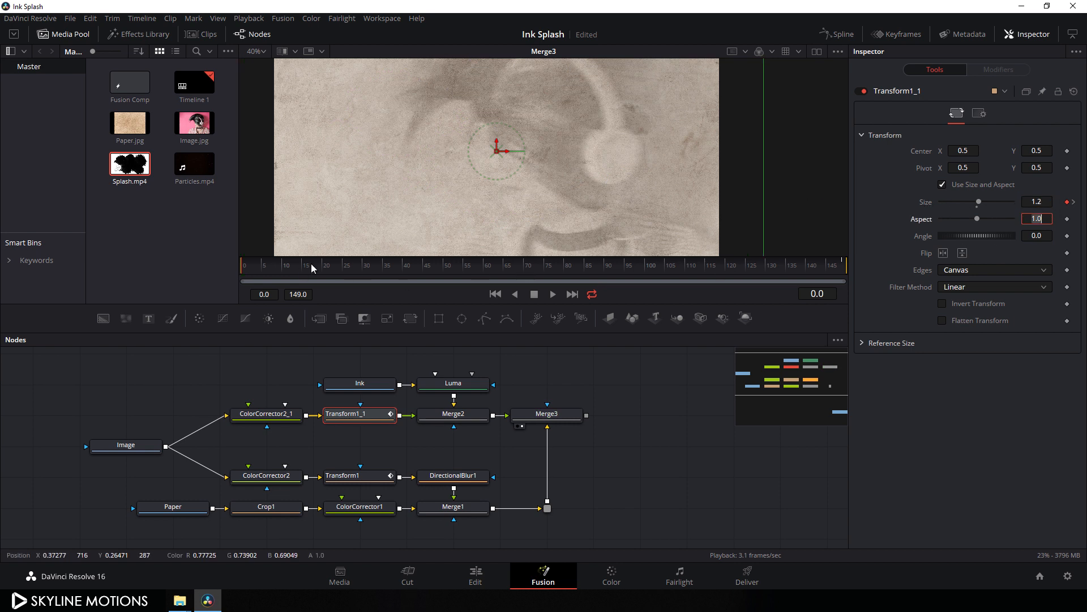
{"action": "left_click", "coordinate": [479, 270]}
{"action": "left_click_drag", "start_coordinate": [479, 269], "coordinate": [512, 270]}
Step: Hide the Media Pool to widen the viewer and node graph
{"action": "left_click_drag", "start_coordinate": [552, 384], "coordinate": [543, 402]}
{"action": "left_click", "coordinate": [543, 403]}
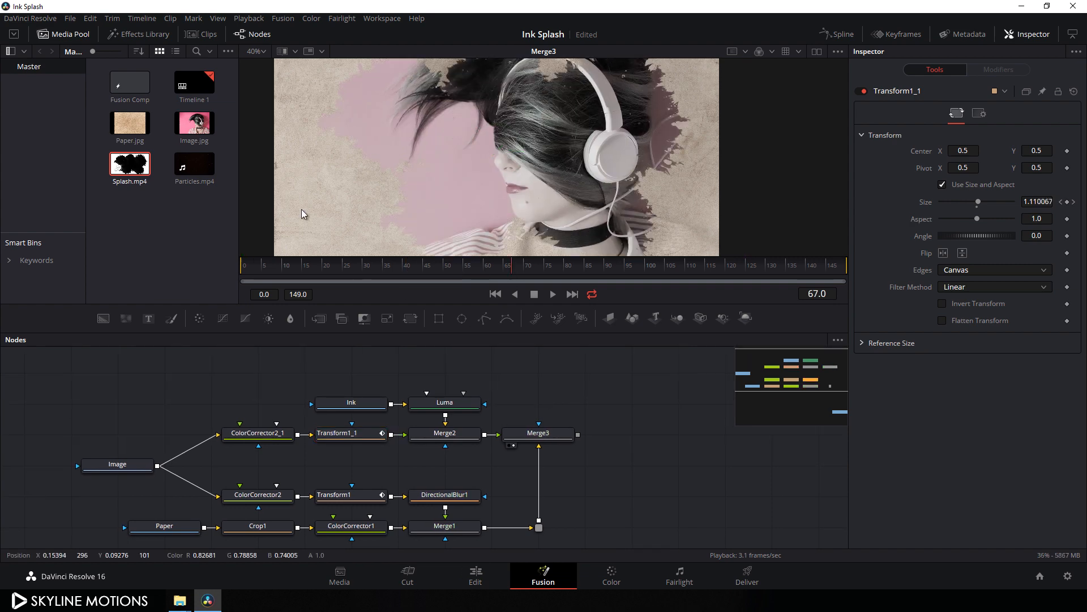
{"action": "left_click", "coordinate": [76, 36]}
{"action": "scroll", "coordinate": [450, 404], "scroll_direction": "up", "scroll_amount": 2}
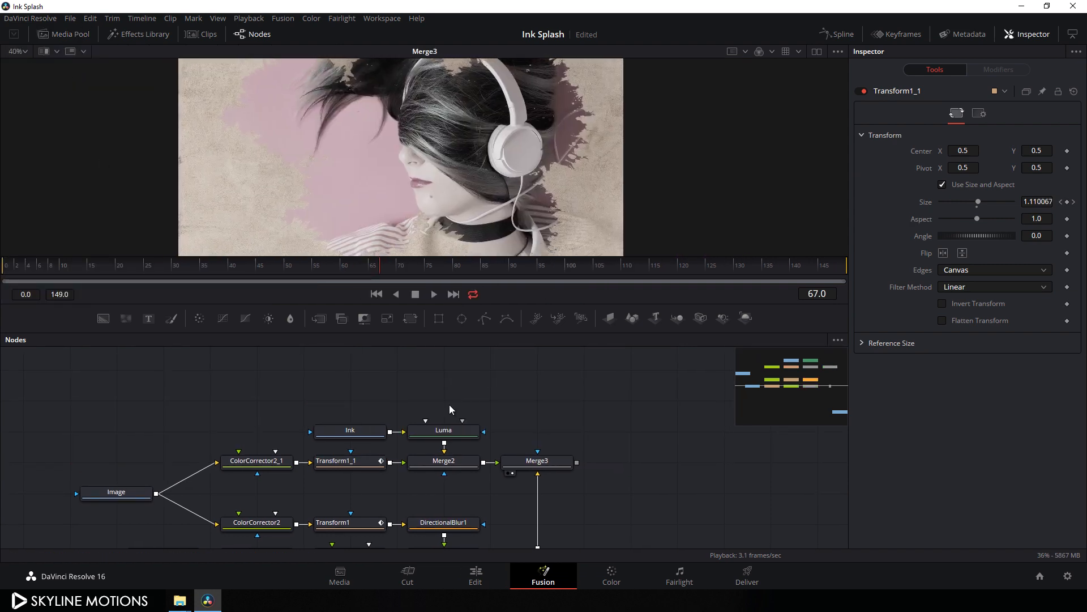
Step: Move the Ink node above ColorCorrector2_1, insert a Transform node between Ink and Luma, and fit the image to the viewer
{"action": "left_click", "coordinate": [345, 434]}
{"action": "left_click_drag", "start_coordinate": [345, 438], "coordinate": [252, 437]}
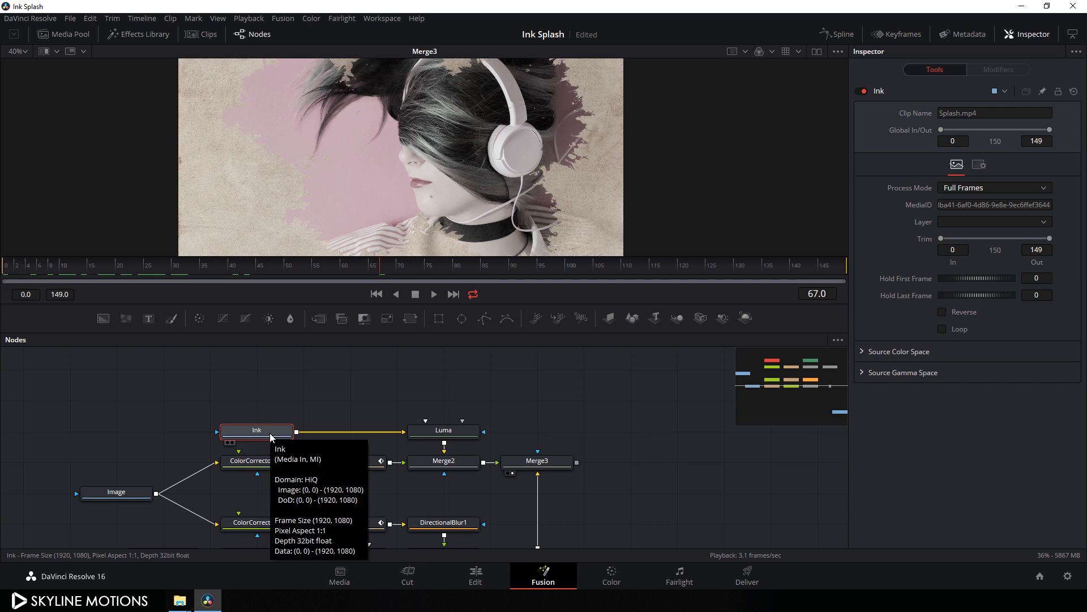
{"action": "left_click", "coordinate": [408, 322]}
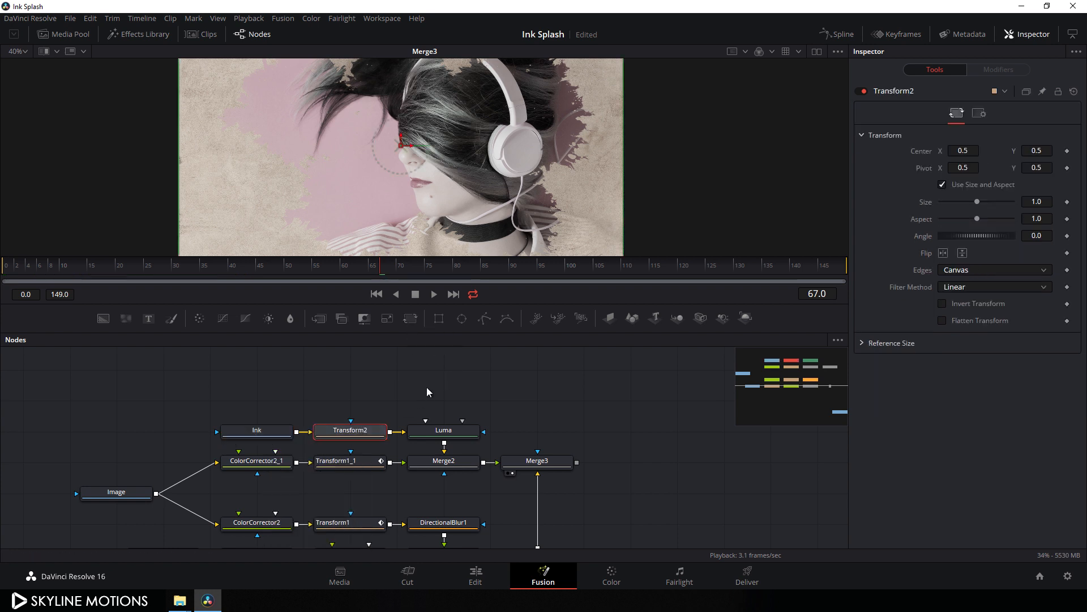
{"action": "left_click", "coordinate": [19, 51]}
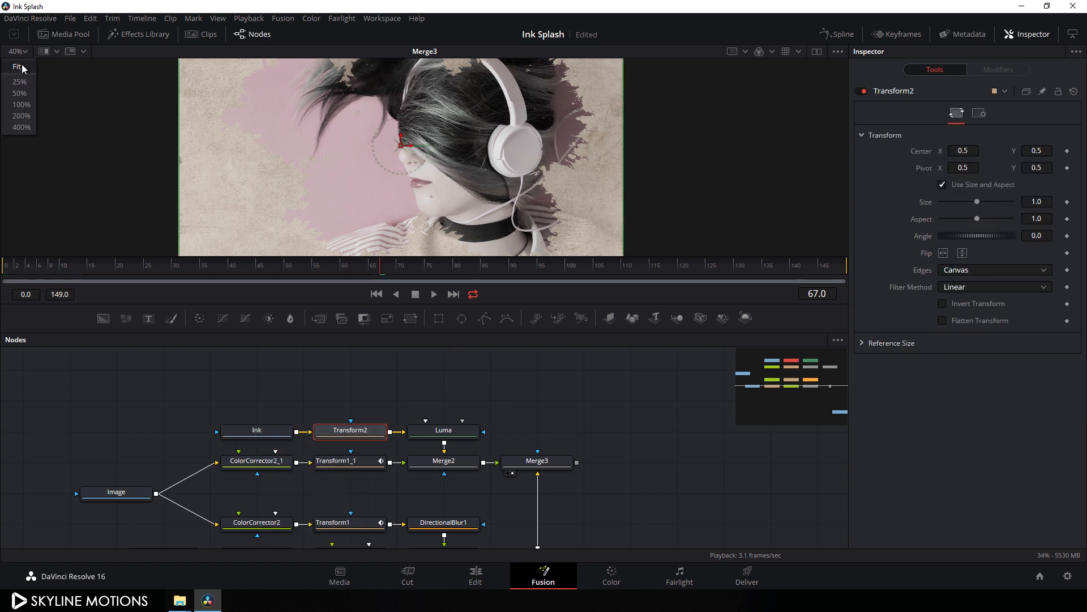
{"action": "left_click", "coordinate": [21, 68]}
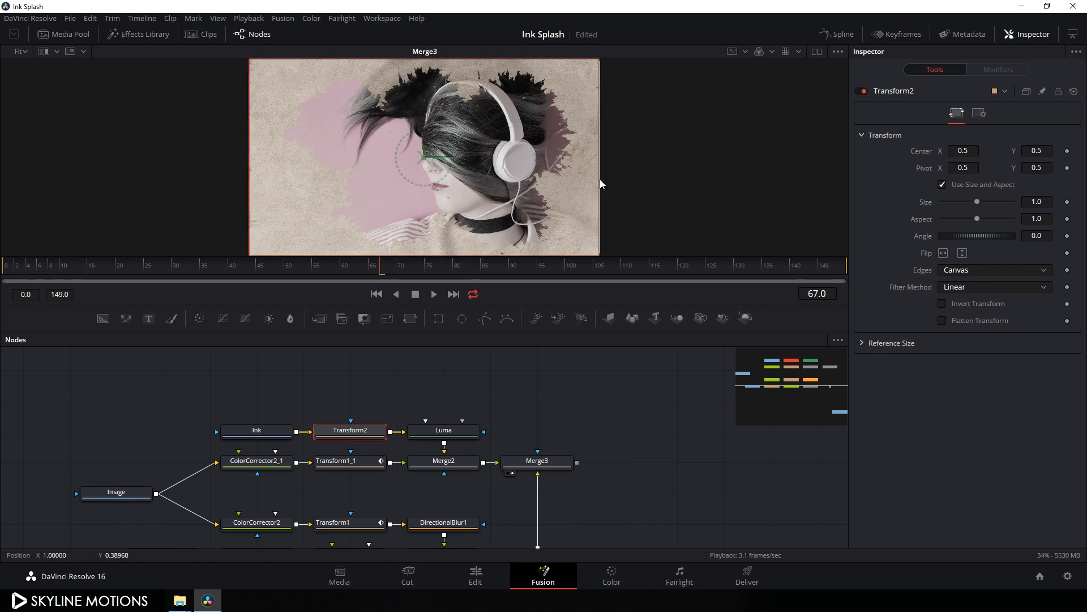
Step: Enlarge the ink splash mask with Transform2 to a size of about 1.16
{"action": "left_click_drag", "start_coordinate": [599, 179], "coordinate": [628, 184]}
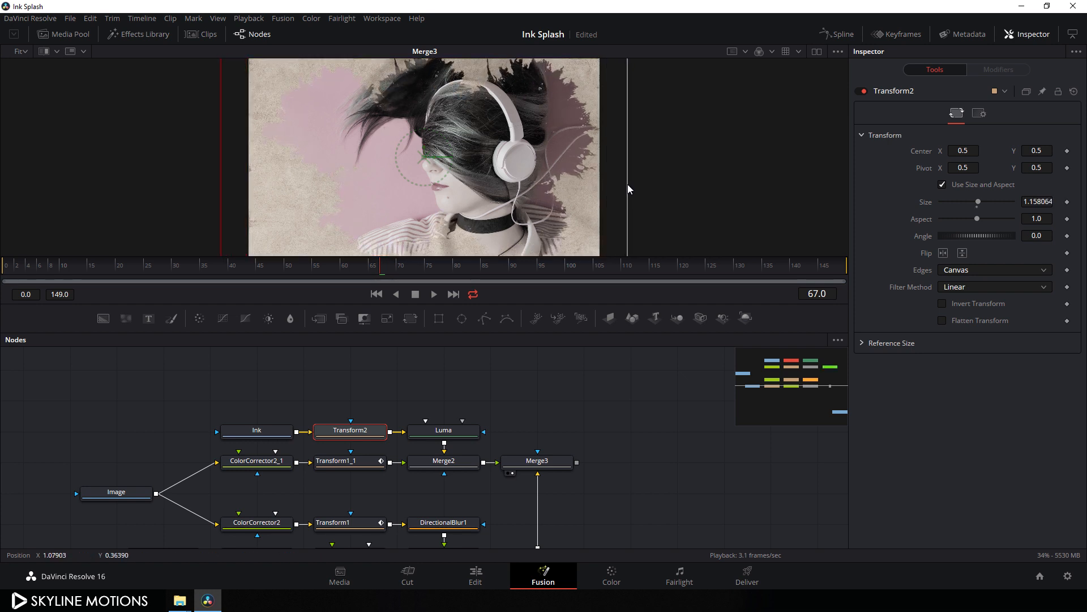
{"action": "left_click", "coordinate": [546, 380]}
Step: Duplicate the Ink, Transform2 and Luma nodes as a row above the originals and merge the copy over Merge3, viewing the result
{"action": "scroll", "coordinate": [546, 383], "scroll_direction": "up", "scroll_amount": 1}
{"action": "mouse_move", "coordinate": [239, 399]}
{"action": "left_mouse_down"}
{"action": "mouse_move", "coordinate": [401, 407]}
{"action": "mouse_move", "coordinate": [437, 444]}
{"action": "left_mouse_up"}
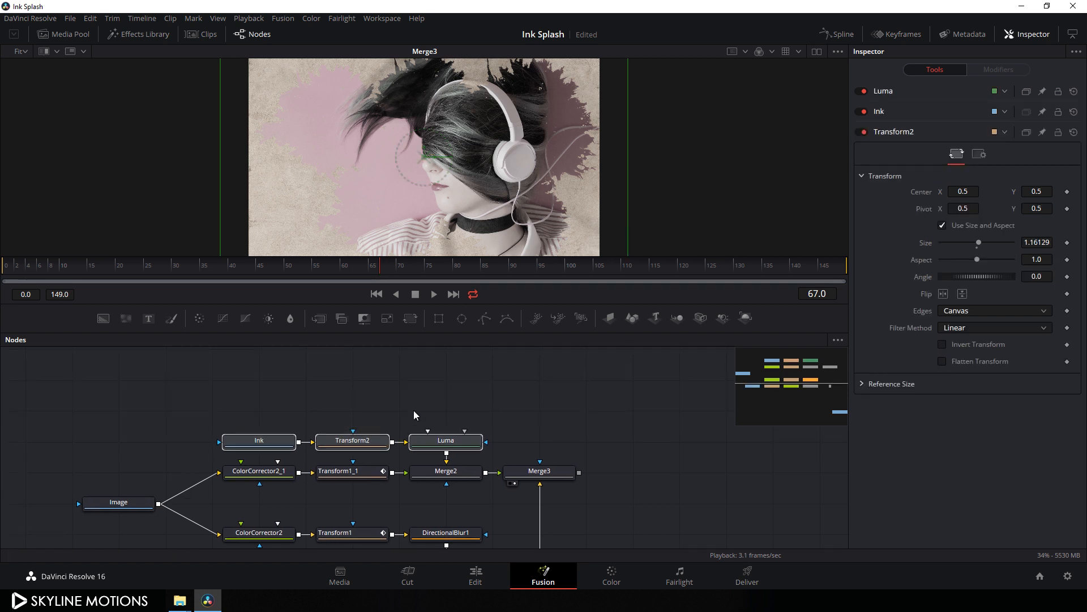
{"action": "left_click", "coordinate": [406, 390]}
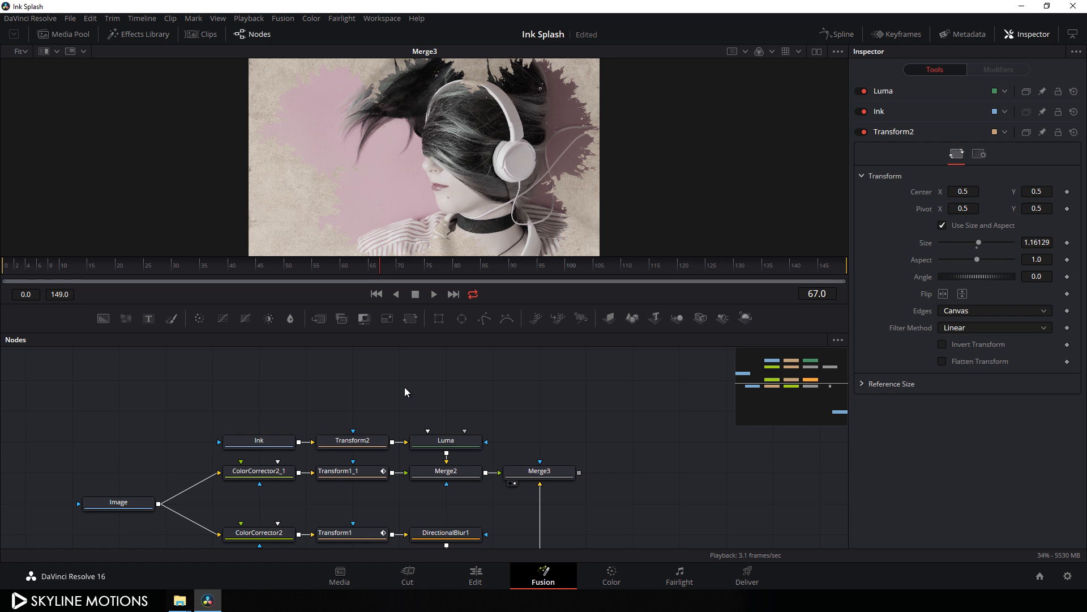
{"action": "key", "text": "ctrl+v"}
{"action": "mouse_move", "coordinate": [485, 383]}
{"action": "left_mouse_down"}
{"action": "mouse_move", "coordinate": [438, 414]}
{"action": "mouse_move", "coordinate": [486, 359]}
{"action": "mouse_move", "coordinate": [550, 474]}
{"action": "mouse_move", "coordinate": [491, 417]}
{"action": "mouse_move", "coordinate": [501, 137]}
{"action": "left_mouse_up"}
{"action": "left_click", "coordinate": [498, 402]}
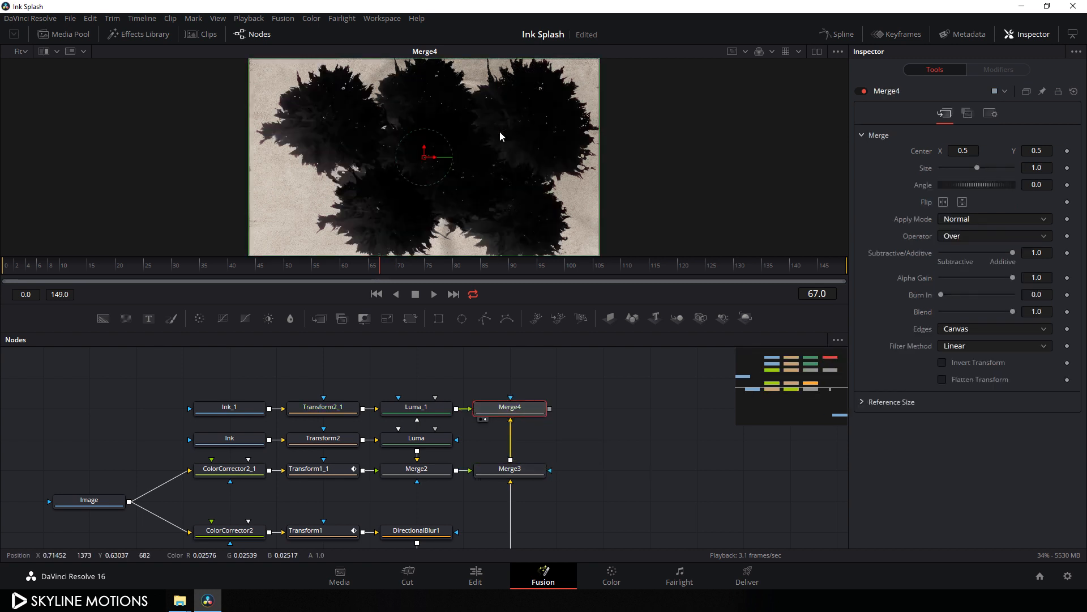
Step: Replace Transform2_1 with a new Transform node between Luma_1 and Merge4, with Use Size and Aspect turned off
{"action": "left_click", "coordinate": [321, 412]}
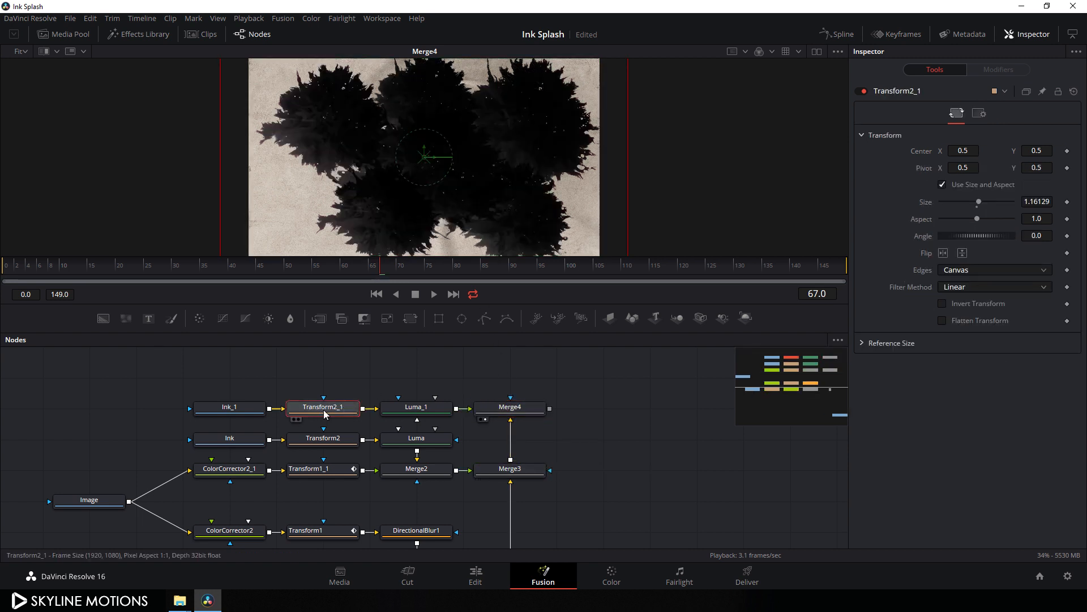
{"action": "key", "text": "Delete"}
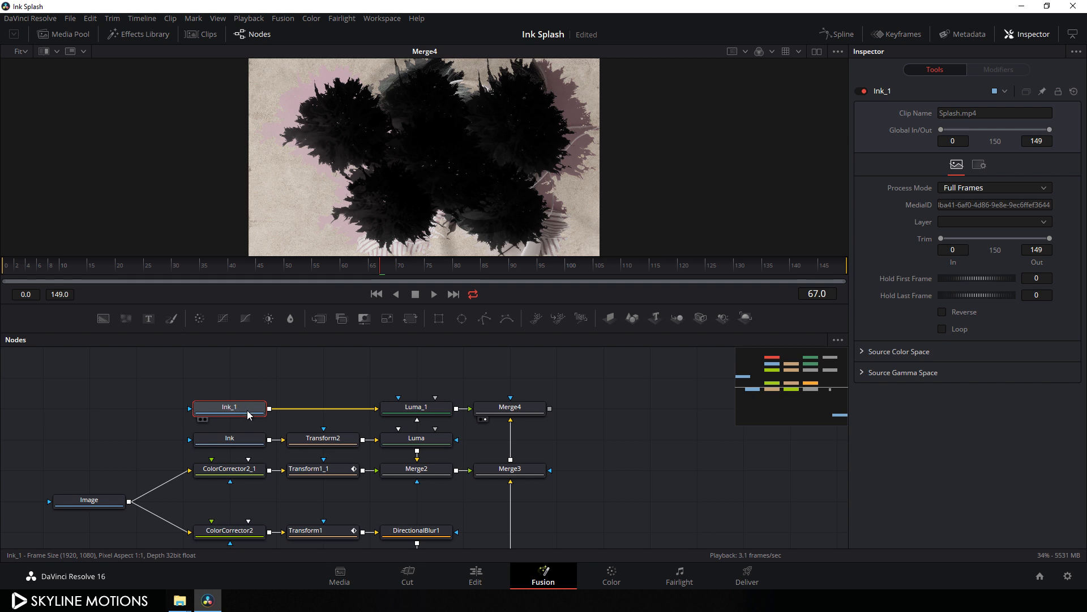
{"action": "left_click", "coordinate": [410, 318]}
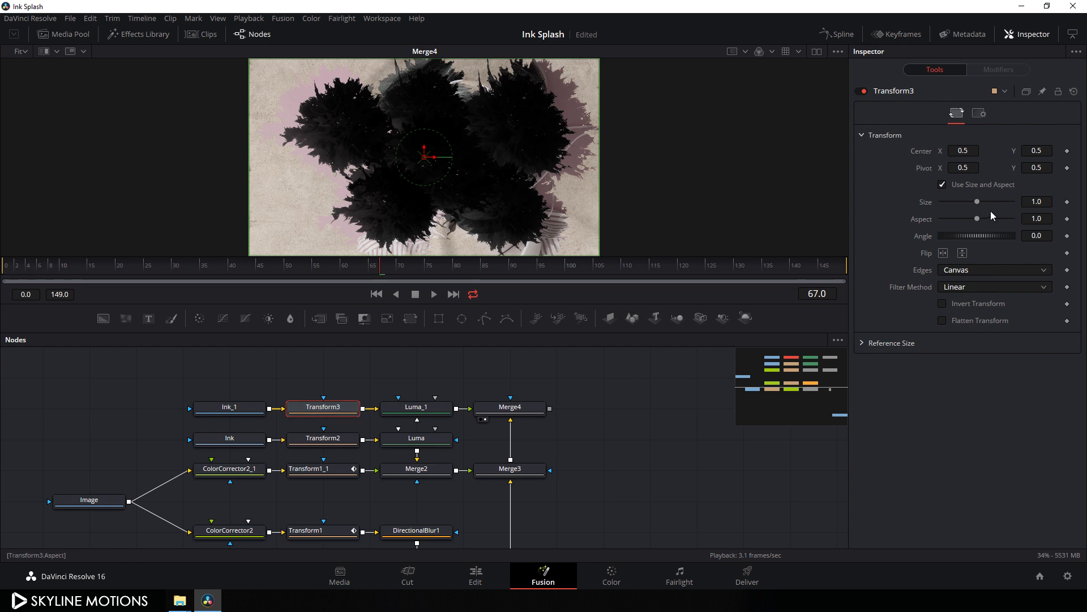
{"action": "left_click", "coordinate": [943, 185]}
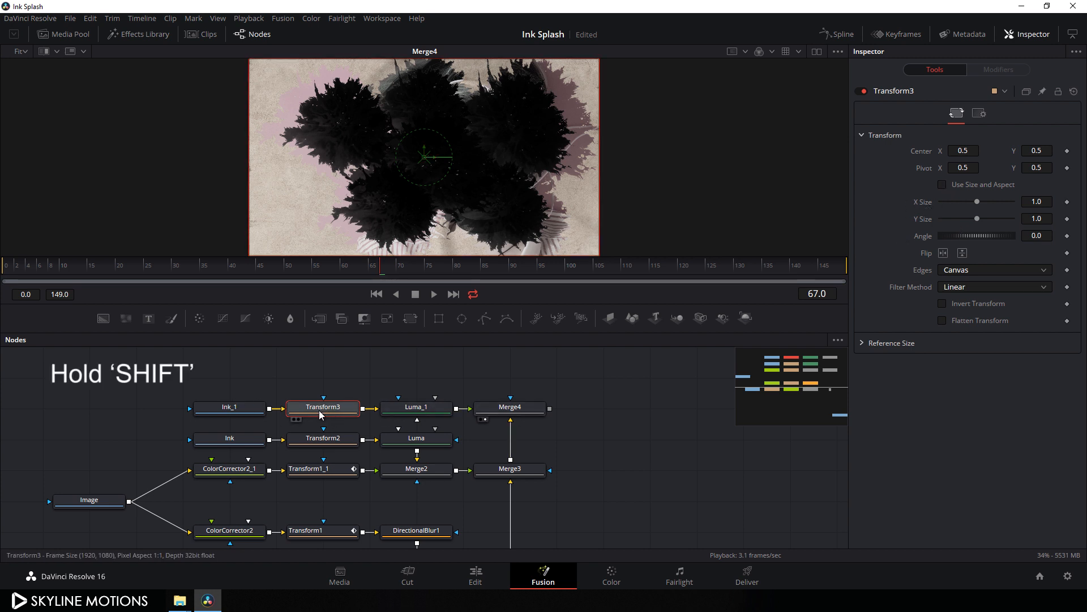
{"action": "left_click_drag", "start_coordinate": [320, 413], "coordinate": [320, 382]}
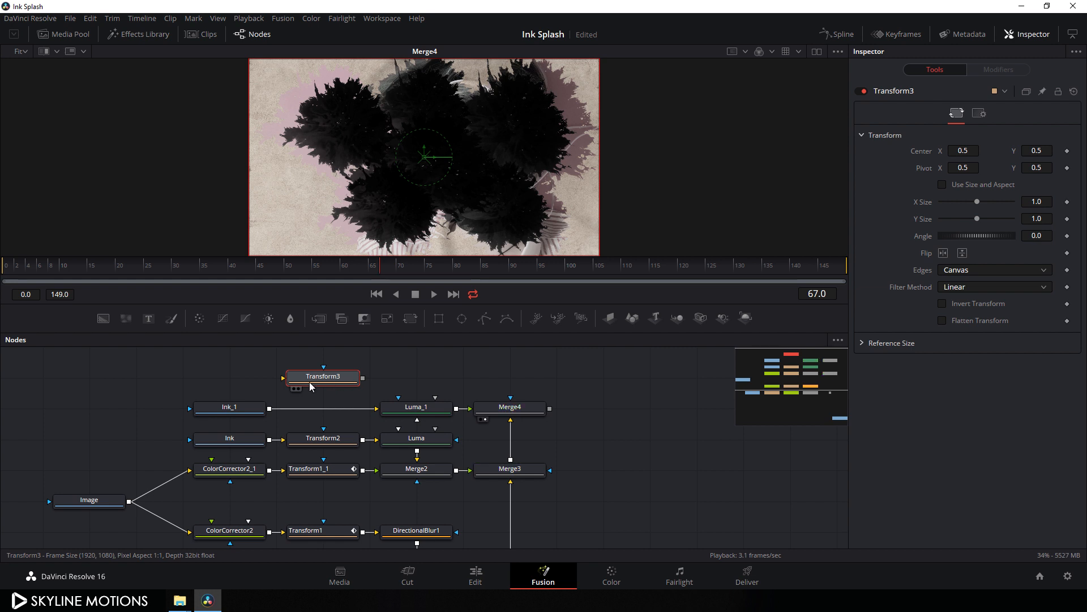
{"action": "mouse_move", "coordinate": [419, 408]}
{"action": "left_mouse_down"}
{"action": "mouse_move", "coordinate": [326, 408]}
{"action": "mouse_move", "coordinate": [416, 380]}
{"action": "mouse_move", "coordinate": [413, 413]}
{"action": "left_mouse_up"}
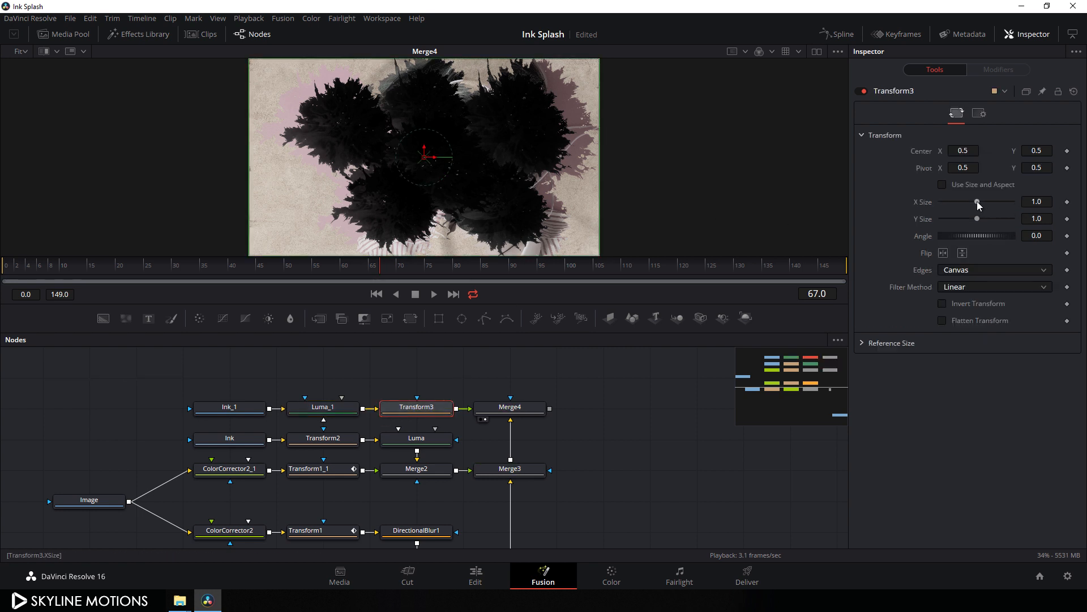
Step: Scale the black splash to about 0.62 in X and 0.38 in Y, centred at about 0.26, 0.20 in the image's lower-left area
{"action": "left_click_drag", "start_coordinate": [977, 202], "coordinate": [959, 219]}
{"action": "left_click_drag", "start_coordinate": [425, 157], "coordinate": [352, 202]}
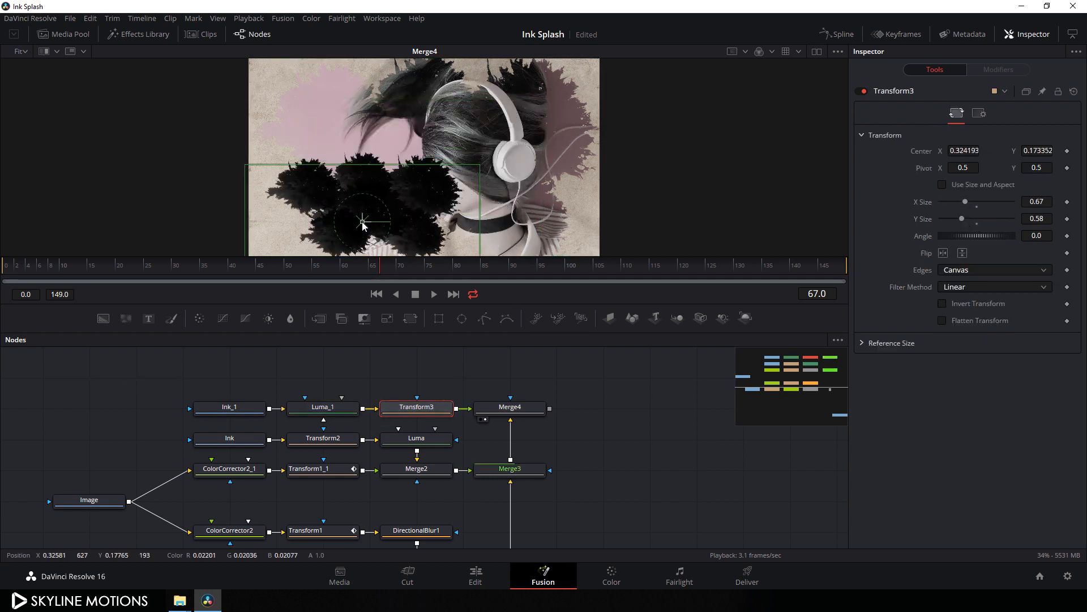
{"action": "left_click_drag", "start_coordinate": [467, 200], "coordinate": [462, 200]}
{"action": "left_click_drag", "start_coordinate": [379, 159], "coordinate": [378, 164]}
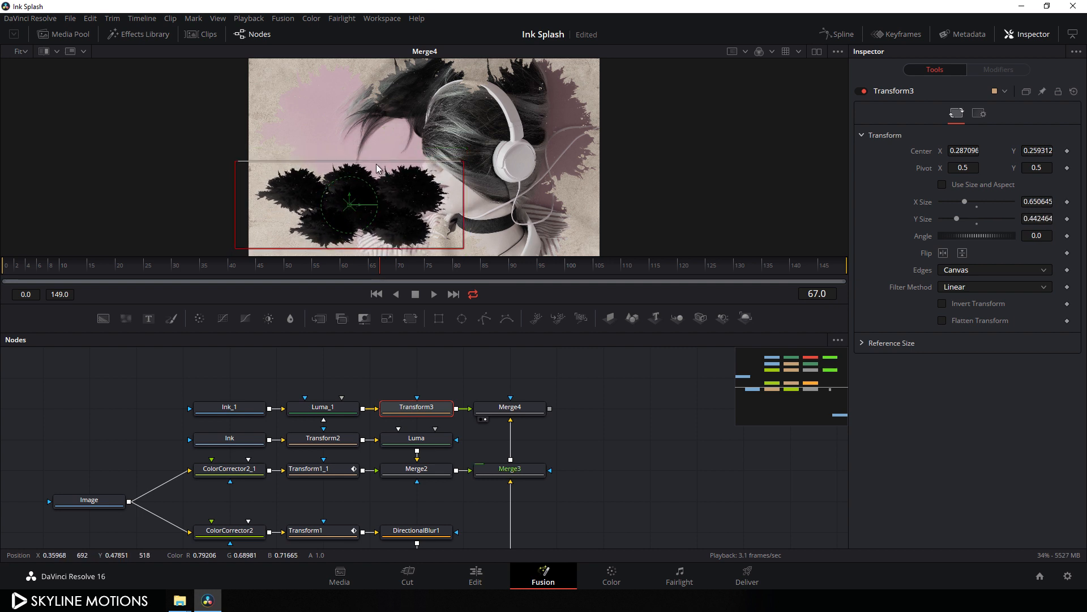
{"action": "left_click_drag", "start_coordinate": [463, 199], "coordinate": [459, 199]}
{"action": "left_click_drag", "start_coordinate": [372, 164], "coordinate": [372, 169]}
{"action": "left_click_drag", "start_coordinate": [350, 209], "coordinate": [340, 220]}
{"action": "left_click", "coordinate": [448, 380]}
Step: Add a Text node above Transform3 and show it in the viewer
{"action": "left_click_drag", "start_coordinate": [448, 379], "coordinate": [437, 411]}
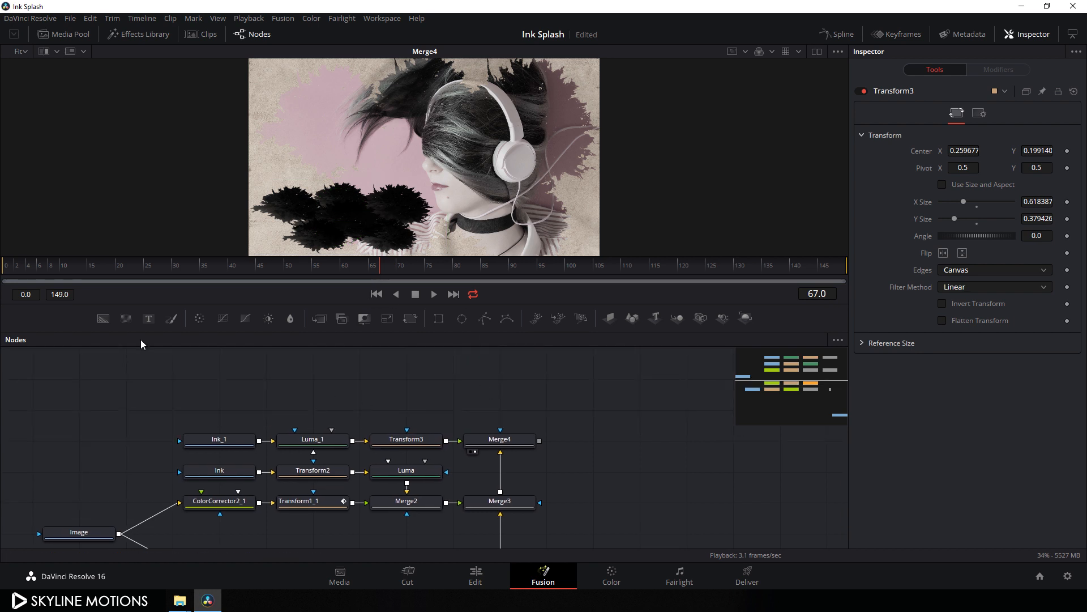
{"action": "left_click", "coordinate": [148, 318]}
{"action": "left_click_drag", "start_coordinate": [331, 414], "coordinate": [383, 386]}
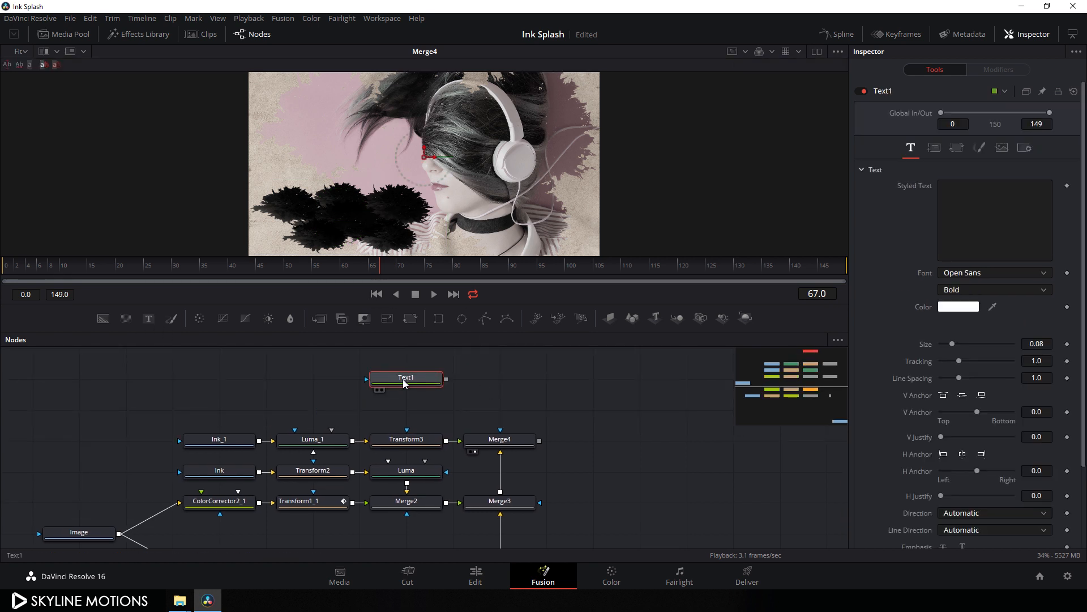
{"action": "key", "text": "1"}
Step: Enter the title "INK SPLASH" and "SLIDESHOW" on two lines and set its font to Century Gothic
{"action": "left_click", "coordinate": [971, 200]}
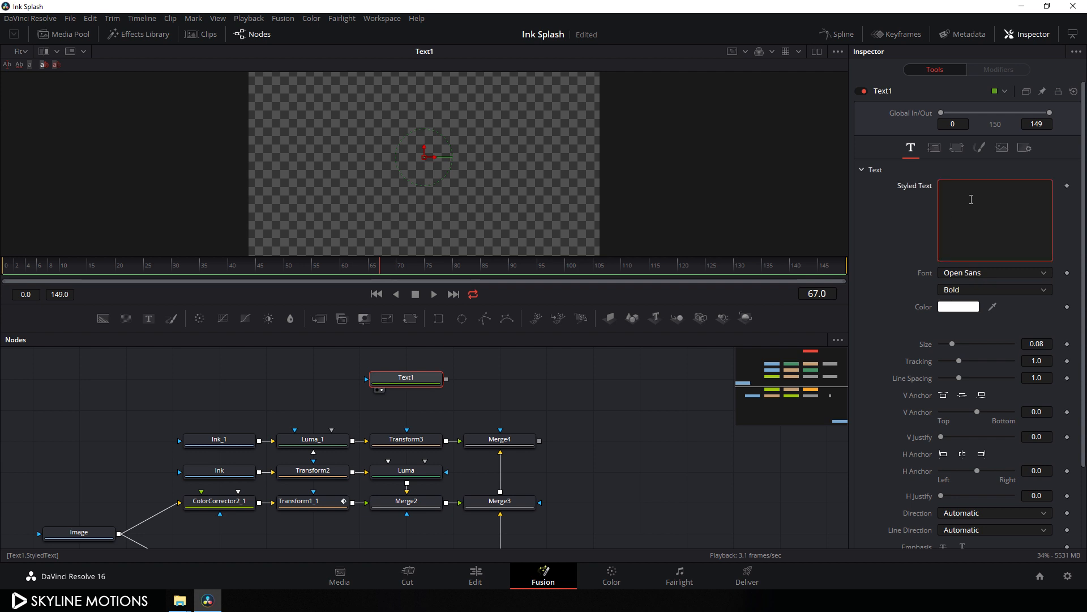
{"action": "type", "text": "INK"}
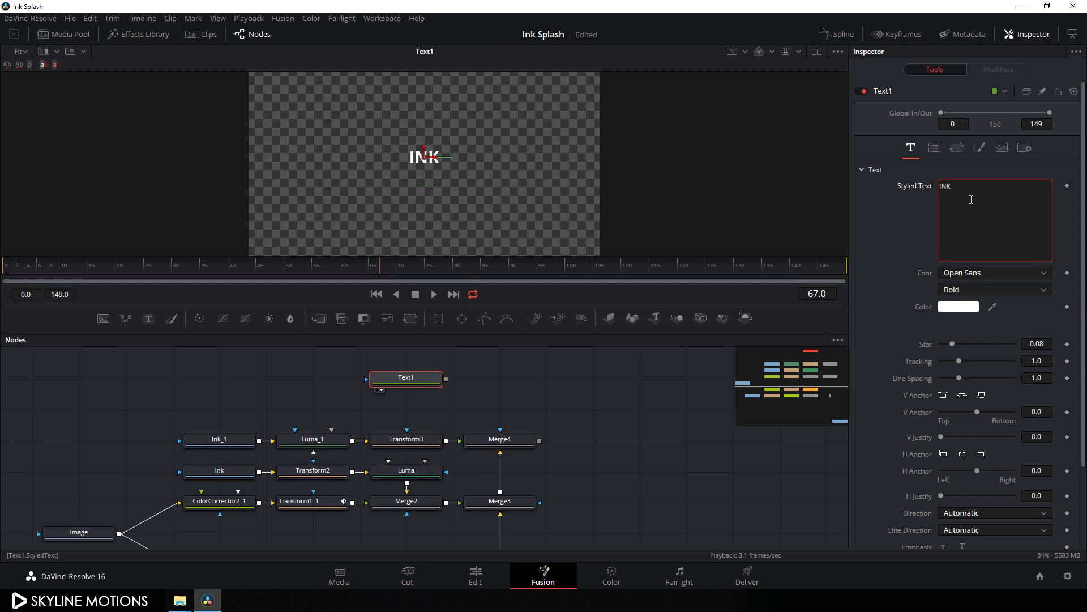
{"action": "type", "text": " SPLASH"}
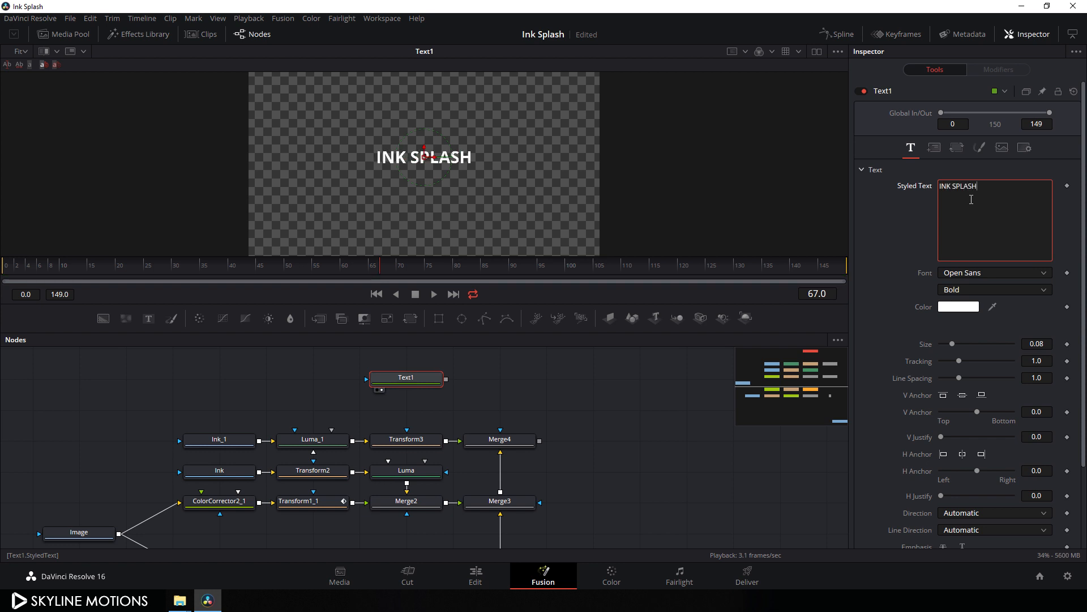
{"action": "key", "text": "Return"}
{"action": "type", "text": "L"}
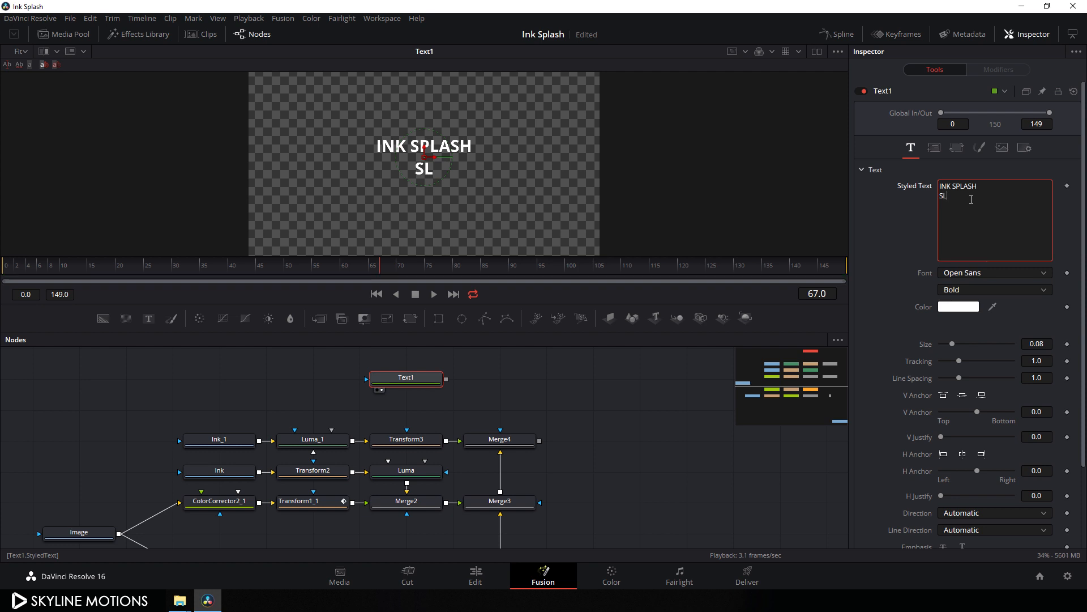
{"action": "type", "text": "IDESHOW"}
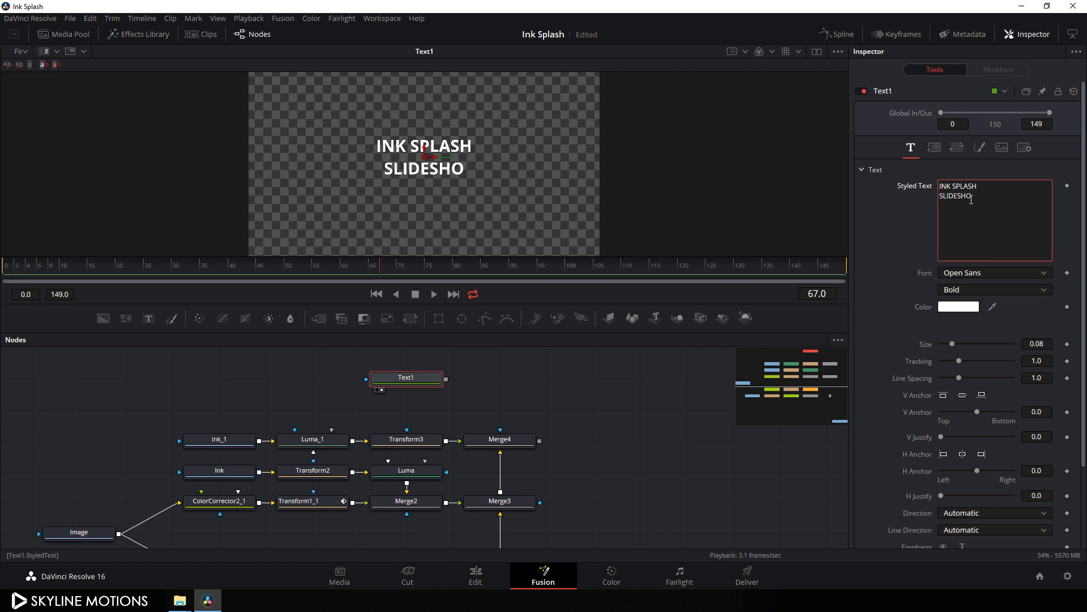
{"action": "left_click", "coordinate": [991, 275]}
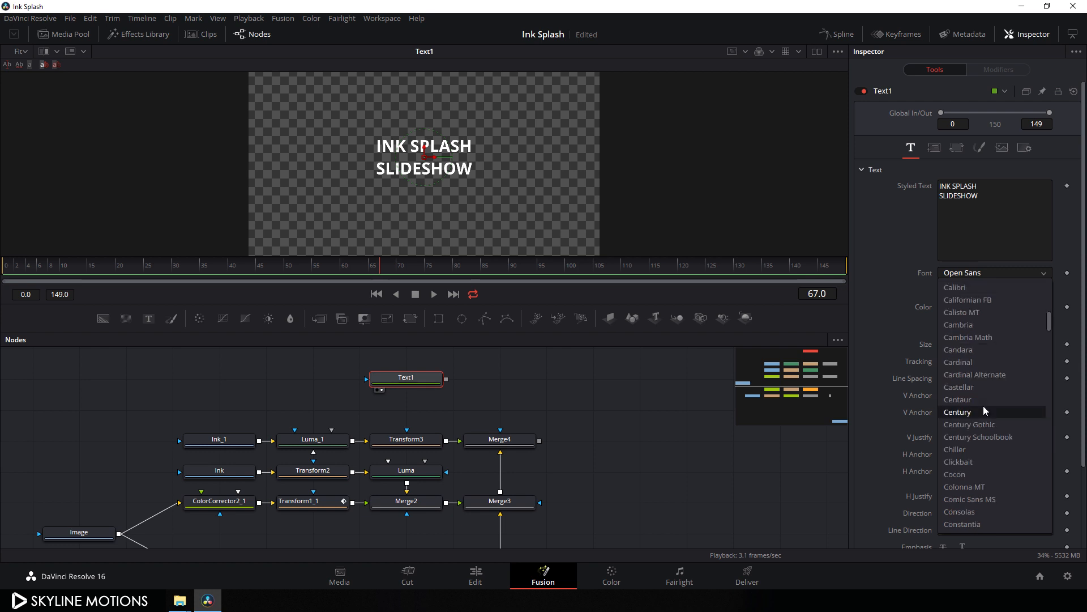
{"action": "left_click", "coordinate": [985, 424]}
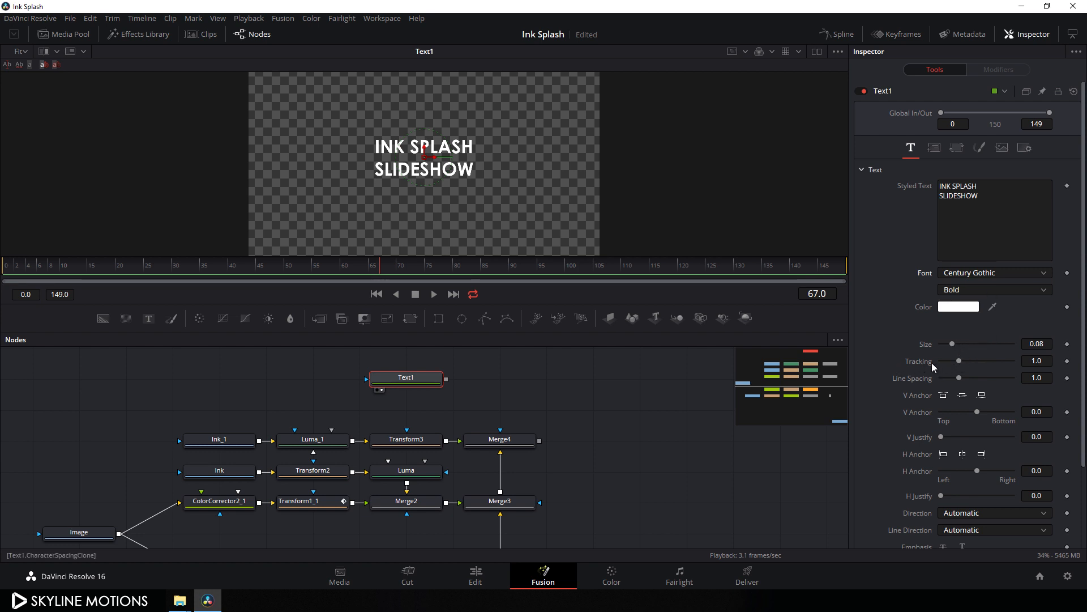
Step: Animate the title's tracking with a keyframe of 1.0 at frame 149
{"action": "left_click_drag", "start_coordinate": [687, 266], "coordinate": [854, 273]}
{"action": "right_click", "coordinate": [918, 367]}
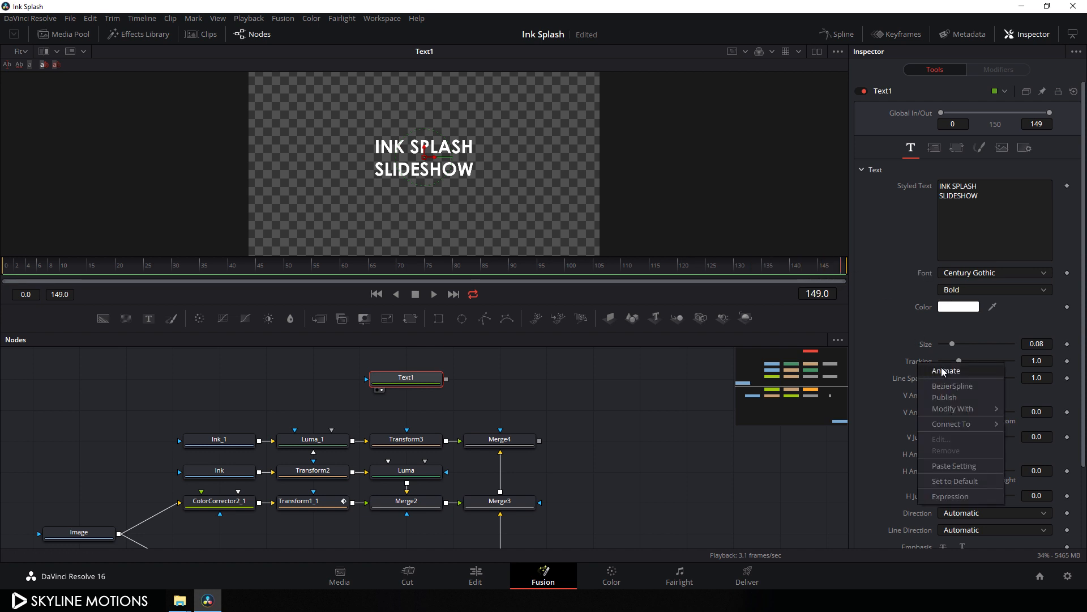
{"action": "left_click", "coordinate": [943, 372]}
Step: Set the title's tracking keyframe at frame 0 to 1.1 and preview the animation up to frame 77
{"action": "left_click_drag", "start_coordinate": [688, 269], "coordinate": [2, 294]}
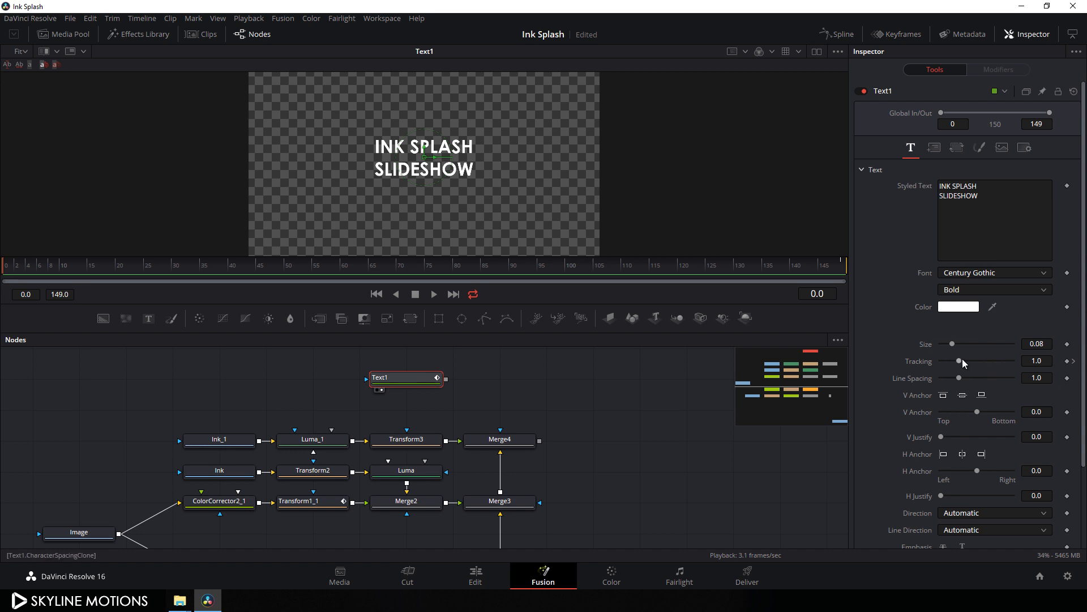
{"action": "left_click_drag", "start_coordinate": [959, 361], "coordinate": [961, 360]}
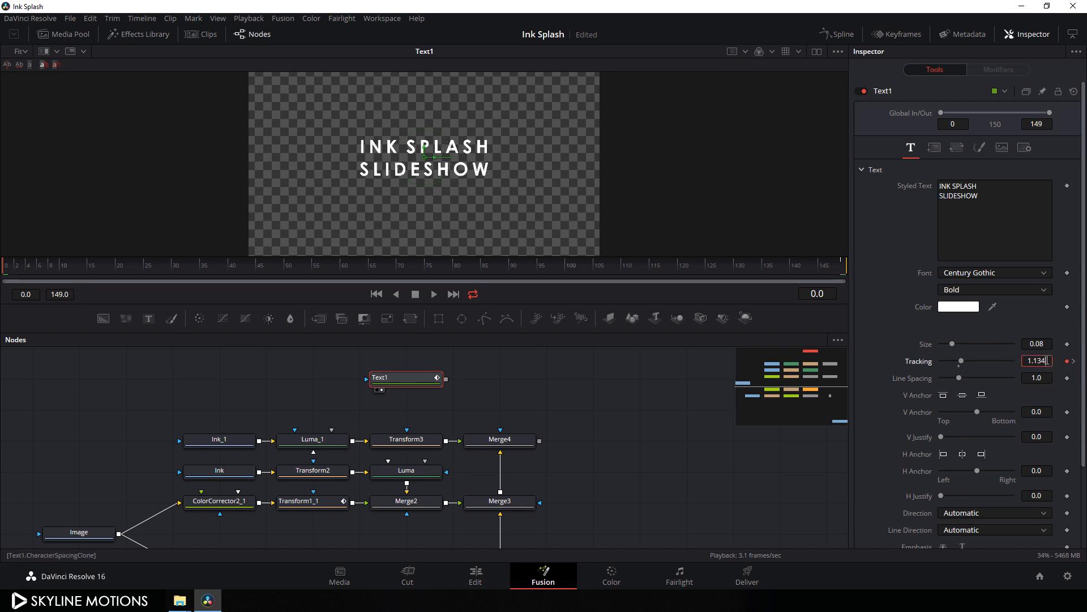
{"action": "key", "text": "BackSpace"}
{"action": "key", "text": "BackSpace"}
{"action": "key", "text": "Tab"}
{"action": "left_click_drag", "start_coordinate": [91, 276], "coordinate": [438, 274]}
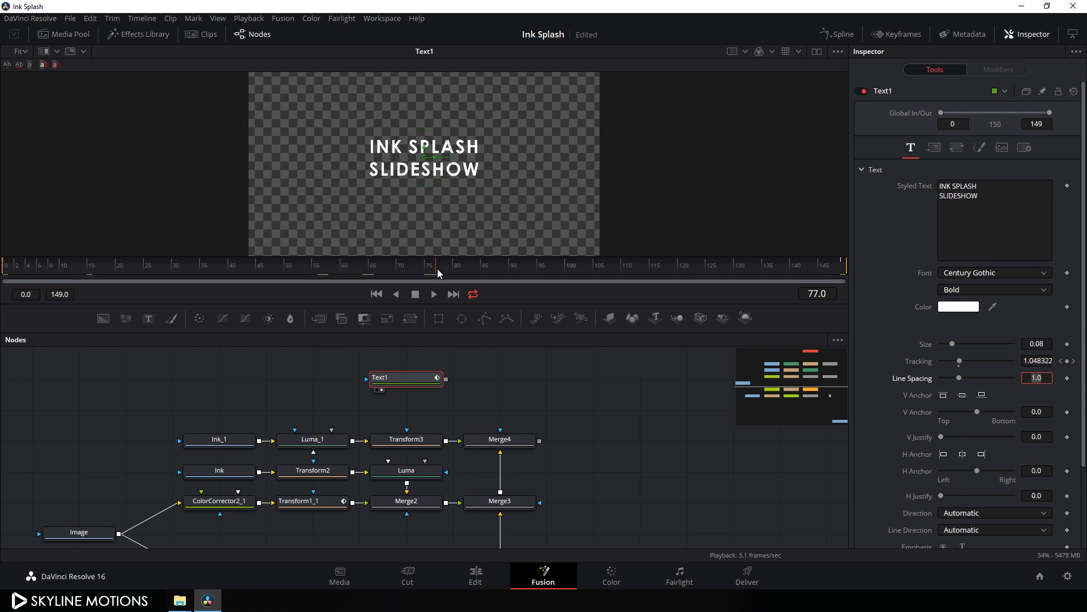
Step: Apply Character Level Styling to the title and enlarge the word "SLIDESHOW" to a size of about 0.105
{"action": "right_click", "coordinate": [1007, 212]}
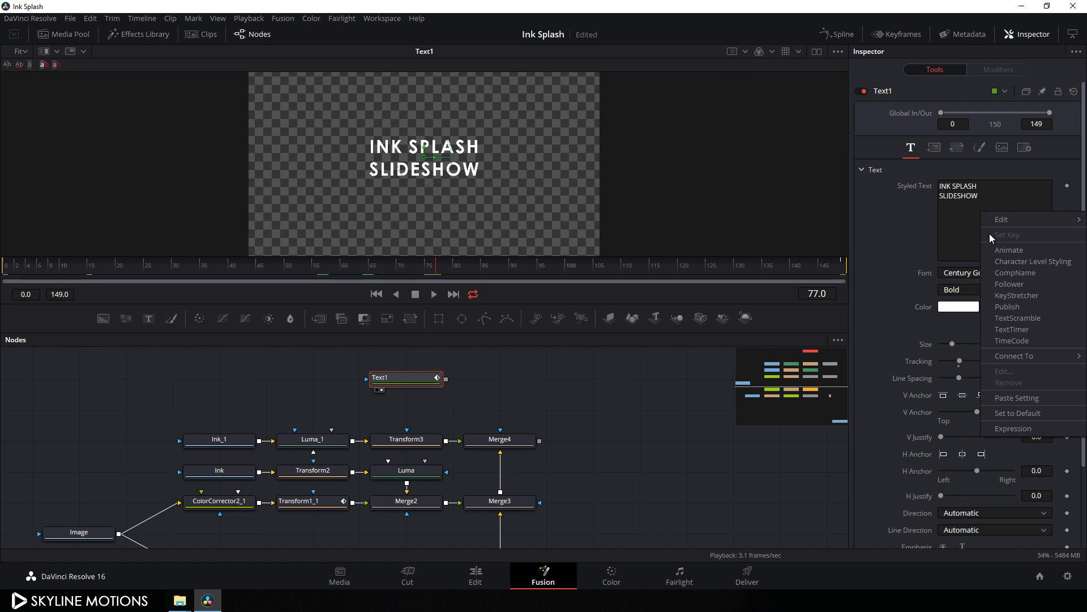
{"action": "left_click", "coordinate": [1014, 262]}
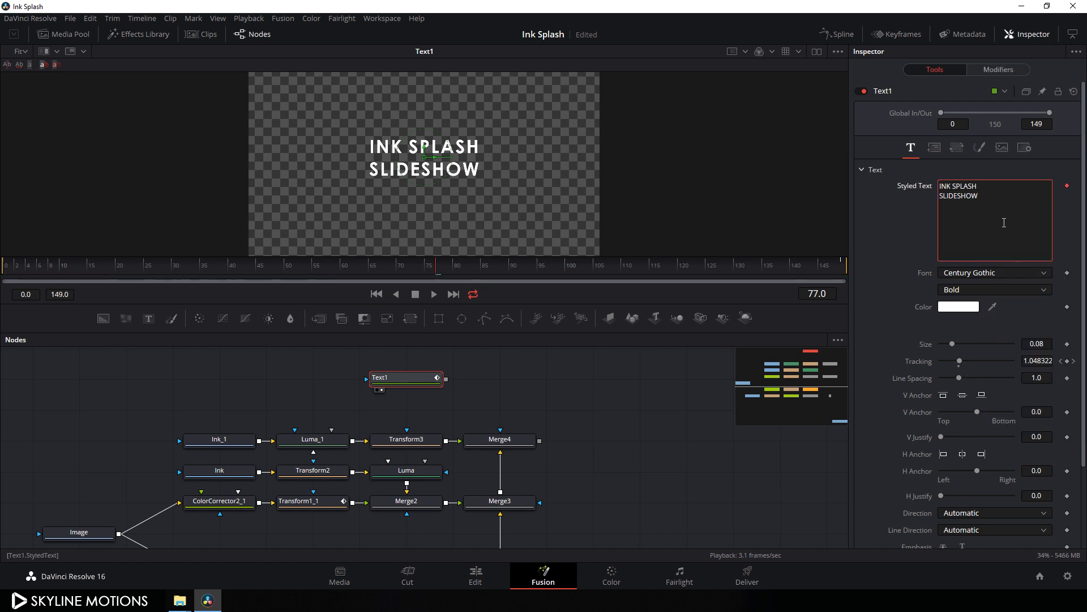
{"action": "left_click", "coordinate": [997, 71]}
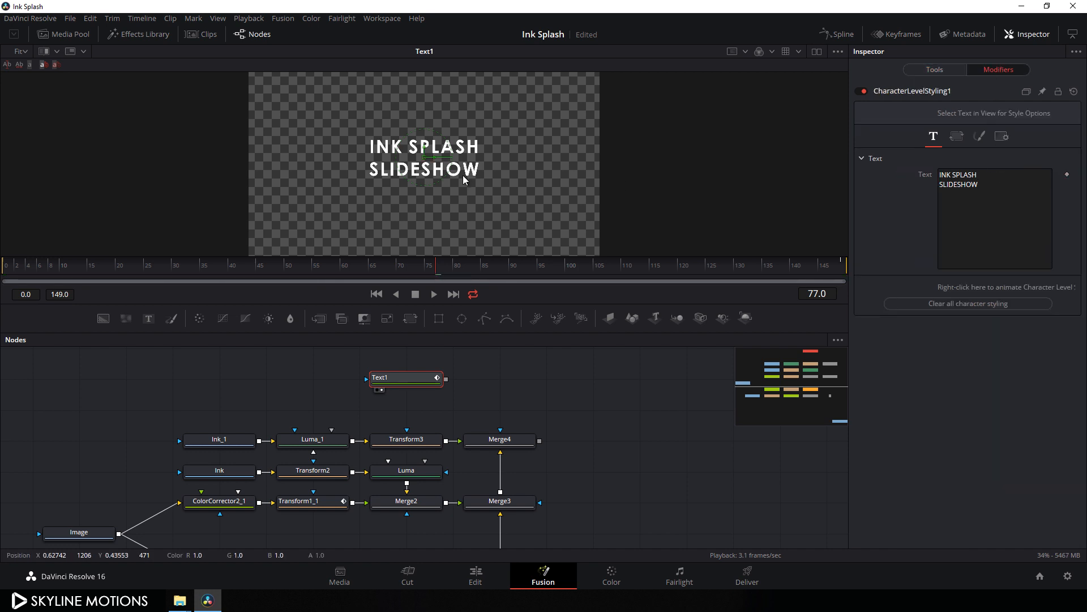
{"action": "left_click_drag", "start_coordinate": [324, 202], "coordinate": [499, 160]}
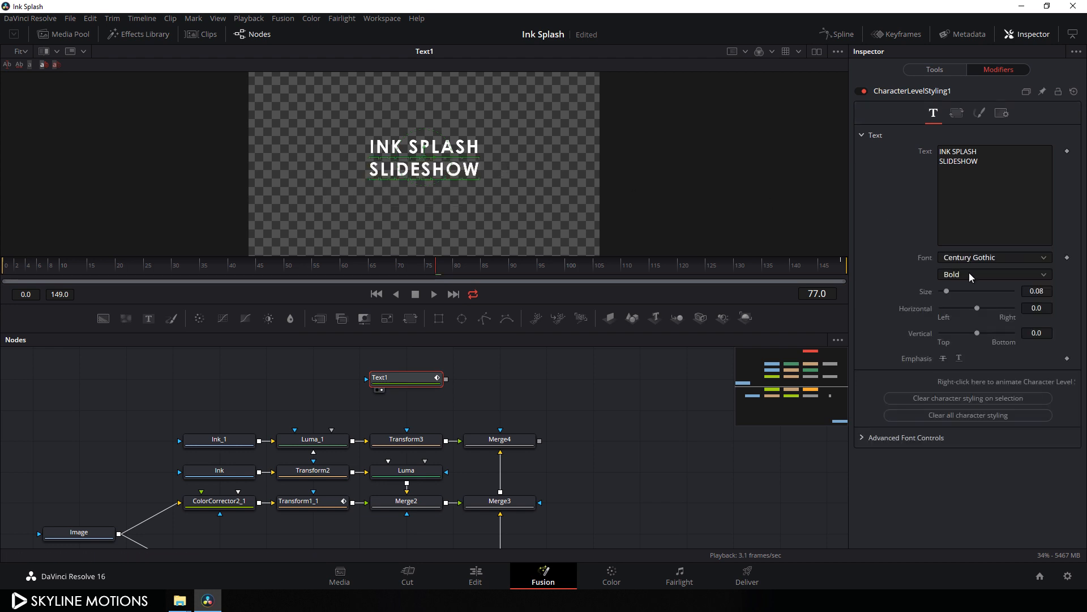
{"action": "left_click_drag", "start_coordinate": [949, 291], "coordinate": [967, 295]}
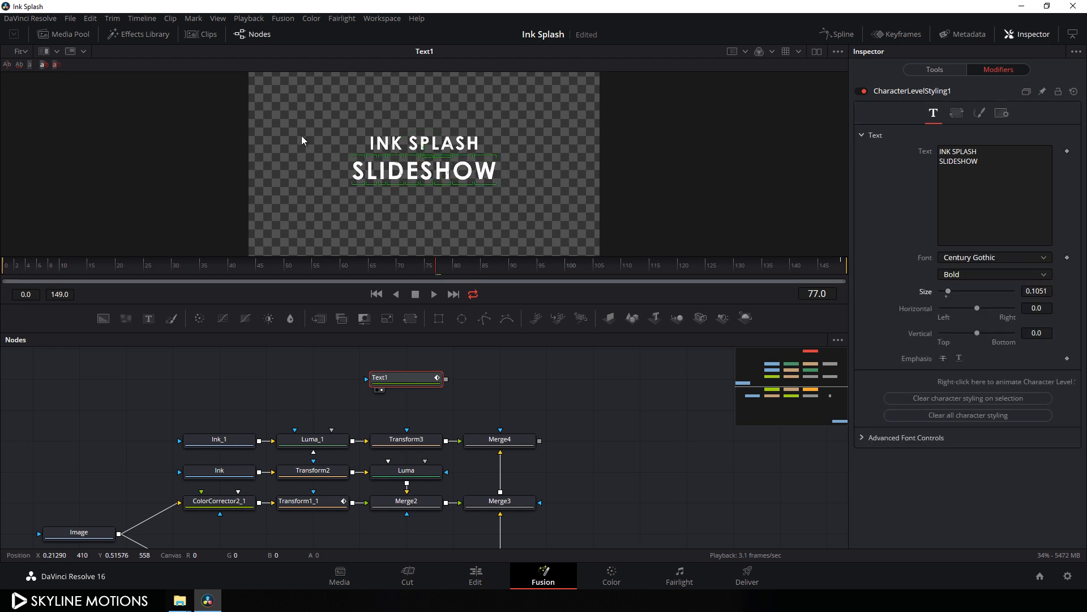
Step: Select both title lines, set the styling transform to Lines and reduce the spacing to about 0.689
{"action": "left_click_drag", "start_coordinate": [307, 121], "coordinate": [546, 199]}
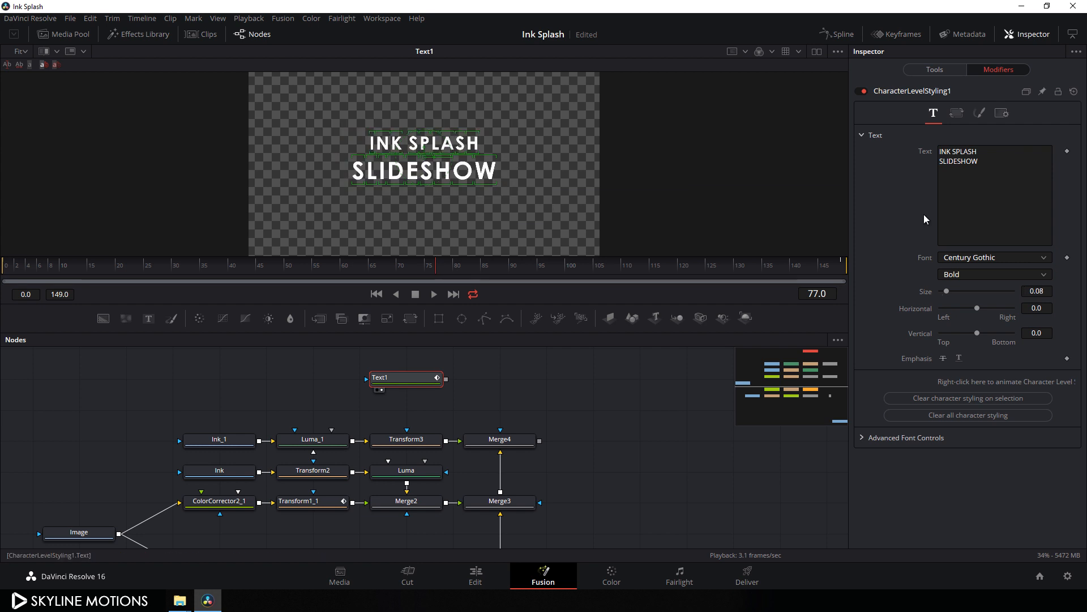
{"action": "left_click", "coordinate": [957, 113]}
{"action": "left_click", "coordinate": [963, 151]}
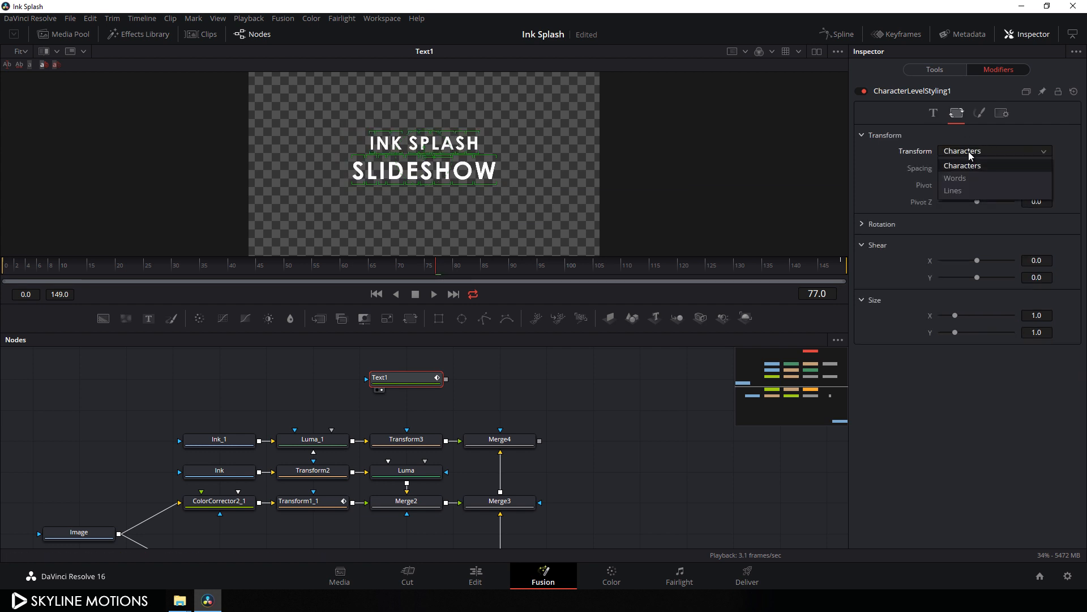
{"action": "left_click", "coordinate": [956, 186]}
{"action": "left_click_drag", "start_coordinate": [959, 168], "coordinate": [902, 165]}
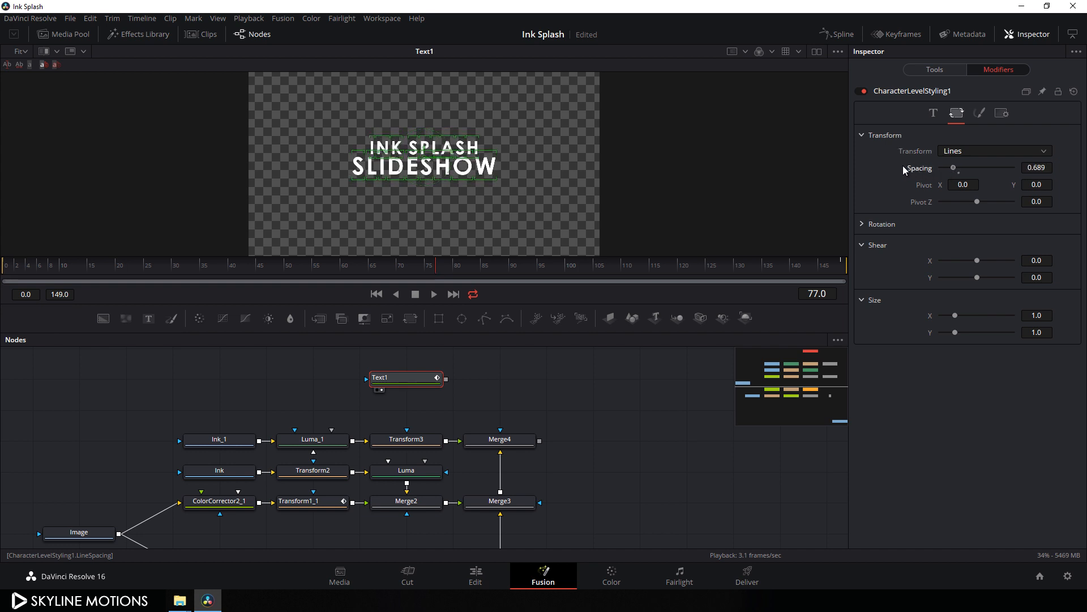
Step: Merge Text1 over Merge4, place the new merge node above Merge4 level with Text1, and view it
{"action": "left_click", "coordinate": [493, 391]}
{"action": "left_click_drag", "start_coordinate": [445, 379], "coordinate": [539, 453]}
{"action": "left_click_drag", "start_coordinate": [602, 391], "coordinate": [509, 397]}
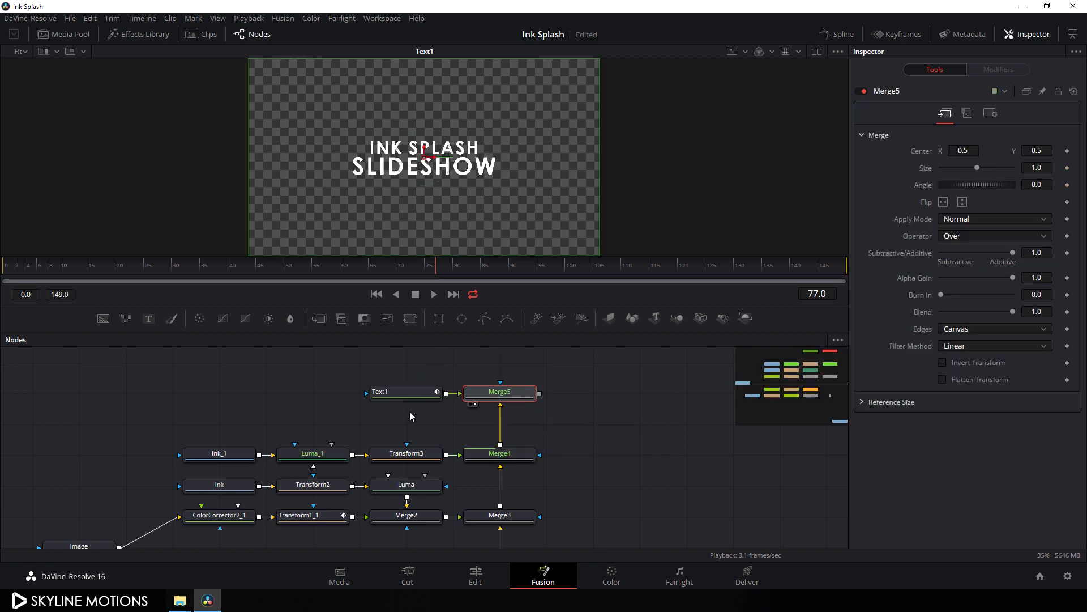
{"action": "key", "text": "1"}
Step: Move the Text1 title onto the black ink splash in the frame's lower-left area and preview it back to frame 57
{"action": "left_click", "coordinate": [409, 392]}
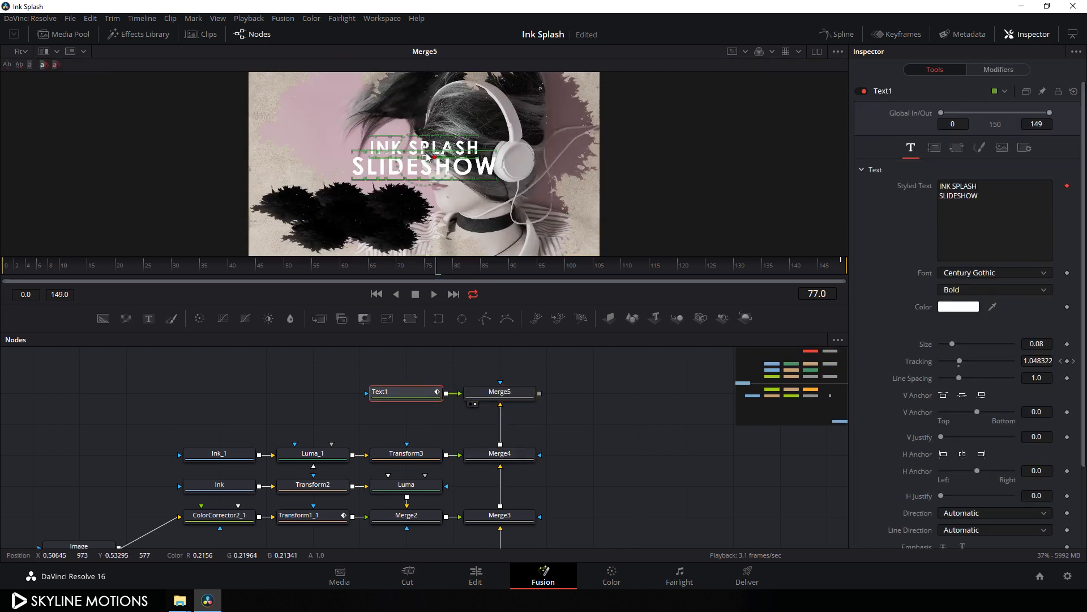
{"action": "left_click_drag", "start_coordinate": [424, 160], "coordinate": [350, 218]}
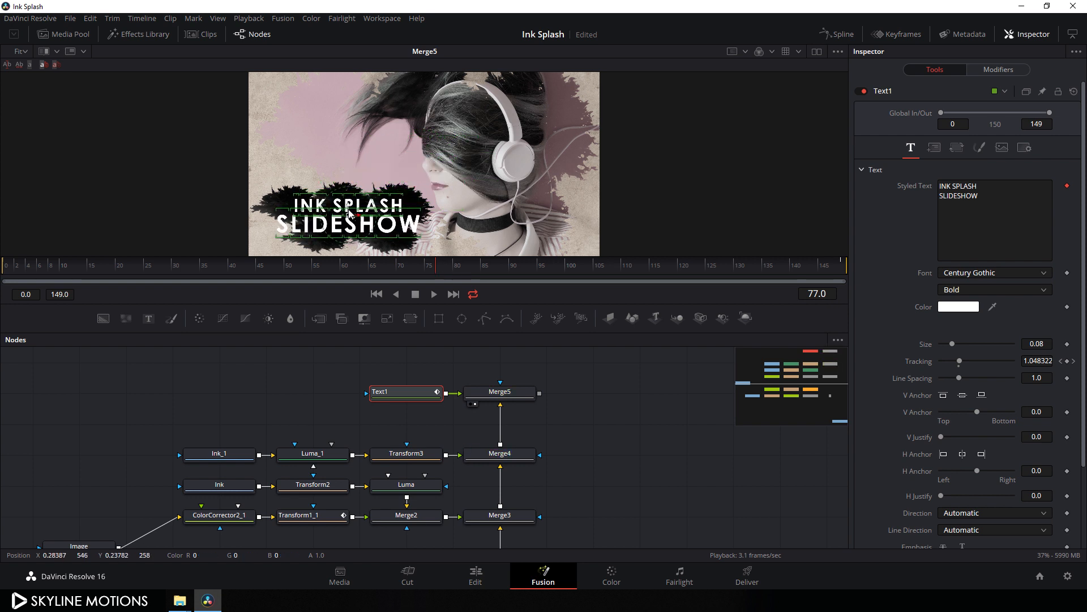
{"action": "left_click_drag", "start_coordinate": [398, 275], "coordinate": [328, 277]}
{"action": "left_click", "coordinate": [425, 355]}
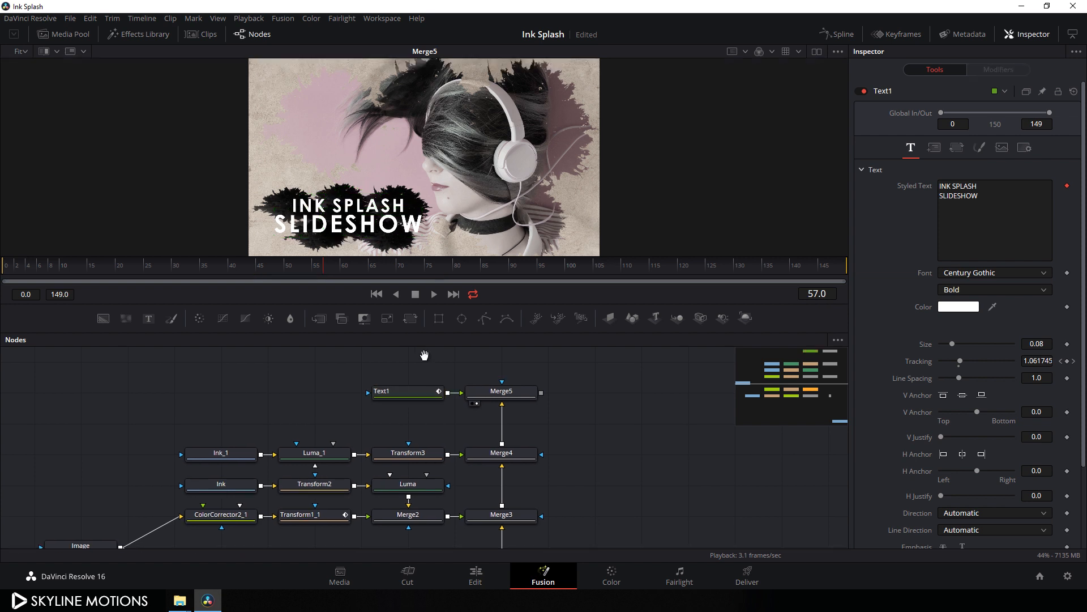
Step: Duplicate the Ink_1 and Luma_1 nodes above the originals and add a Transform node after the copied Luma_1_1
{"action": "left_click_drag", "start_coordinate": [425, 356], "coordinate": [431, 355]}
{"action": "left_click_drag", "start_coordinate": [199, 426], "coordinate": [340, 461]}
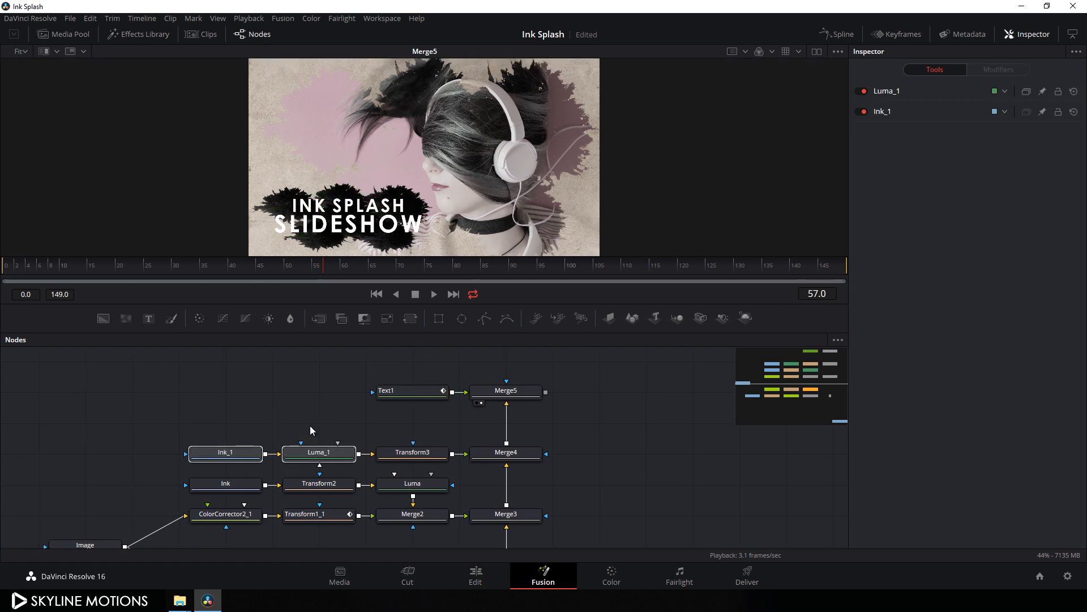
{"action": "left_click", "coordinate": [294, 425]}
{"action": "key", "text": "ctrl+v"}
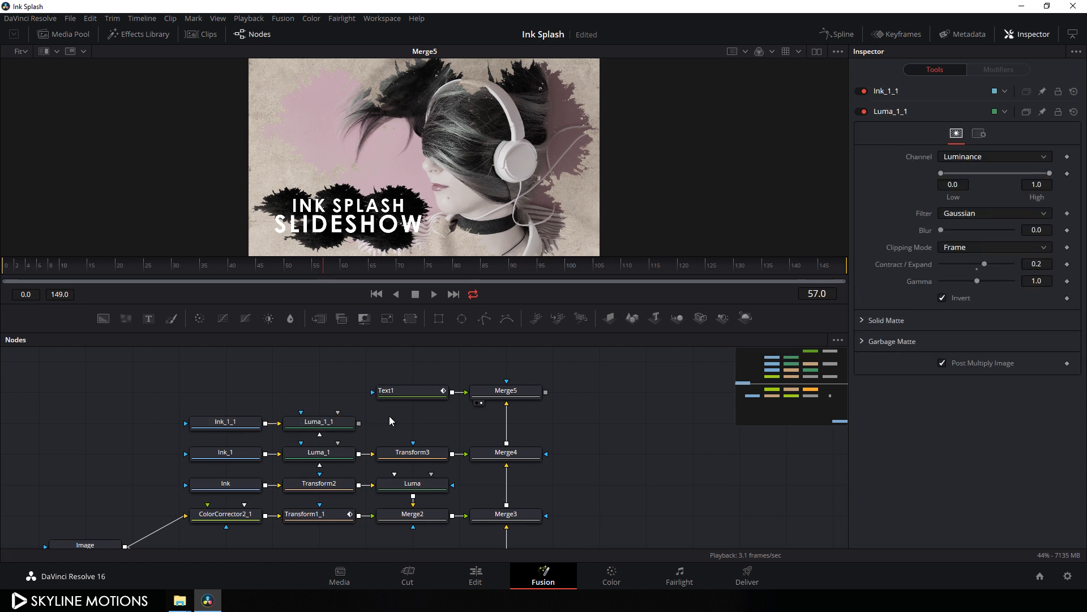
{"action": "left_click", "coordinate": [317, 422]}
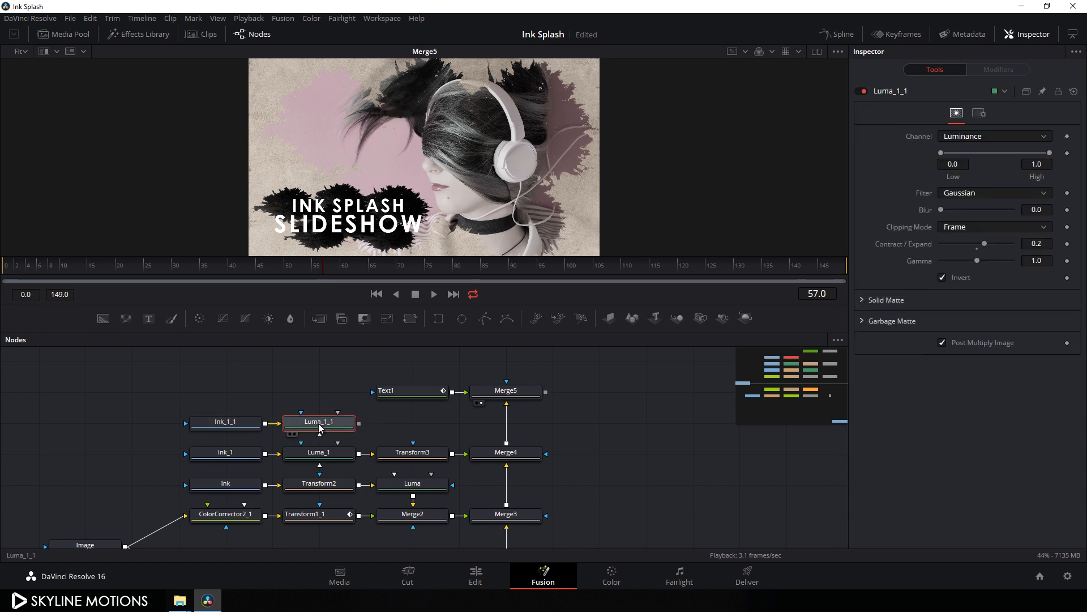
{"action": "left_click", "coordinate": [410, 319]}
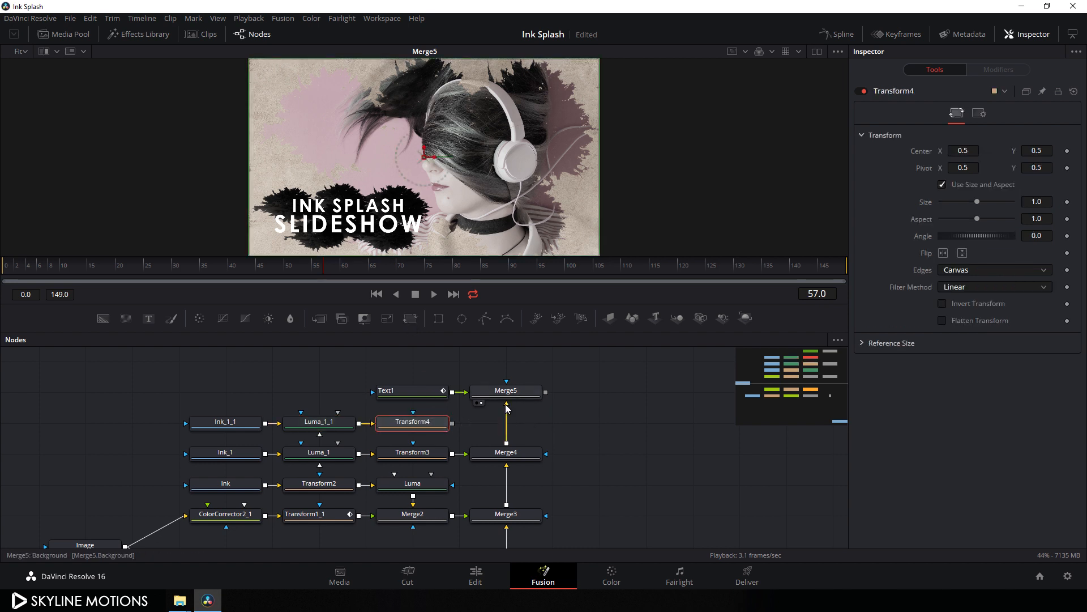
Step: Rewire Merge5 to take Transform4 as its background instead of Merge4, aligning Text1 and Merge5 above Luma_1_1 and Transform4
{"action": "left_click_drag", "start_coordinate": [530, 427], "coordinate": [528, 426]}
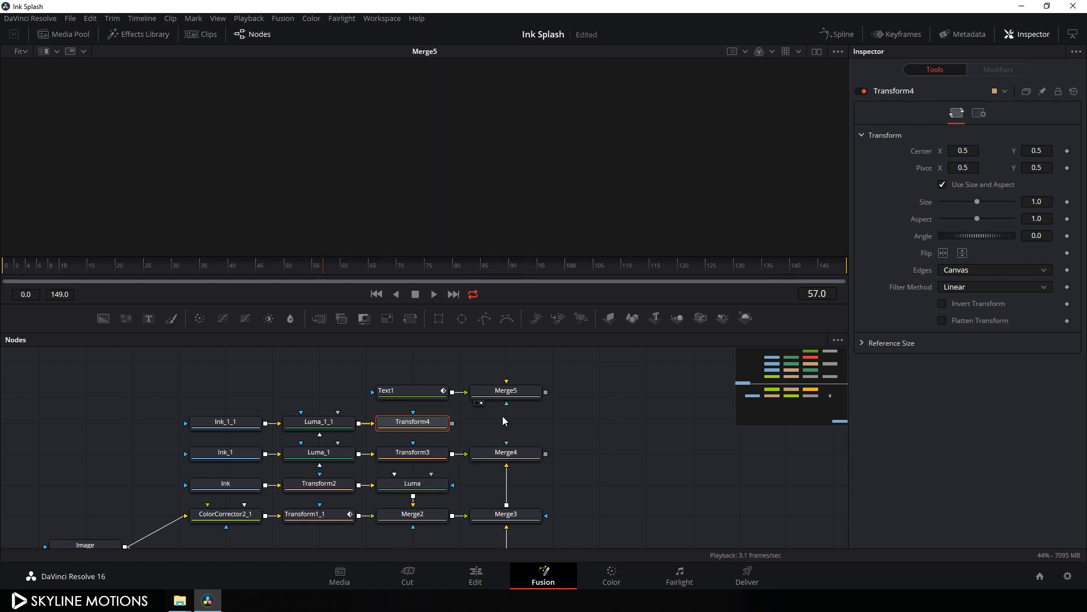
{"action": "mouse_move", "coordinate": [412, 363]}
{"action": "left_mouse_down"}
{"action": "mouse_move", "coordinate": [532, 396]}
{"action": "mouse_move", "coordinate": [430, 390]}
{"action": "mouse_move", "coordinate": [439, 362]}
{"action": "mouse_move", "coordinate": [419, 424]}
{"action": "left_mouse_up"}
{"action": "left_click", "coordinate": [430, 392]}
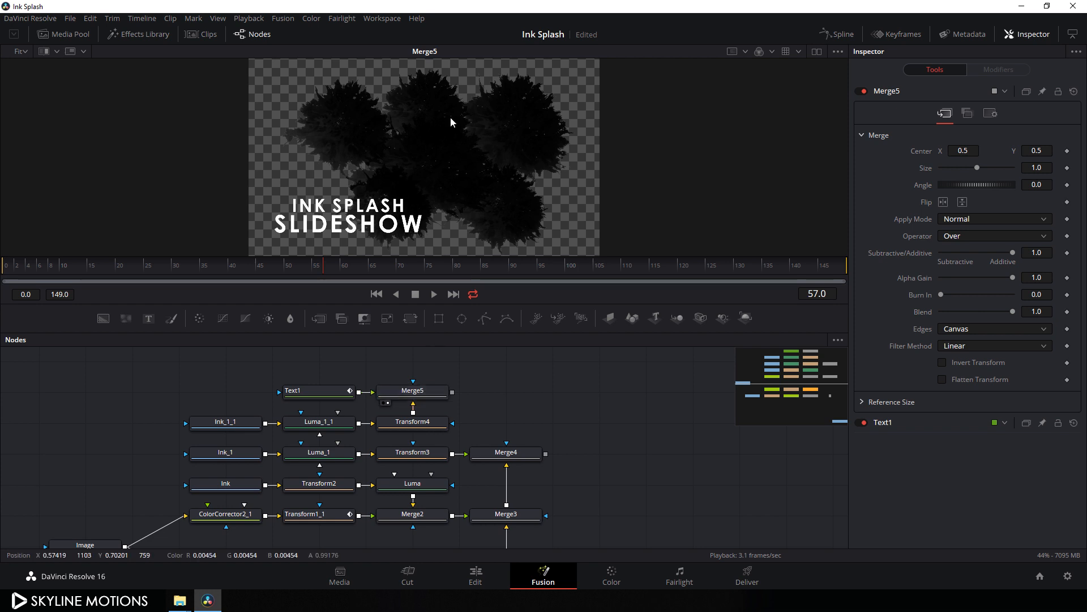
Step: Scale the copied ink with Transform4 to about 0.75 and center it behind the title at about X 0.25, Y 0.176
{"action": "left_click", "coordinate": [401, 429]}
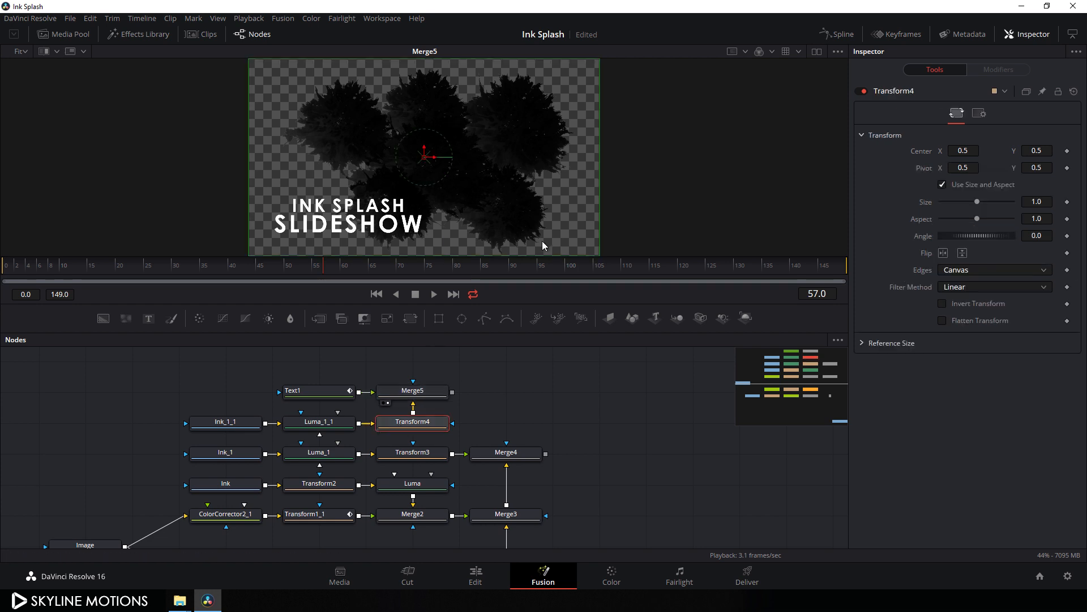
{"action": "left_click_drag", "start_coordinate": [554, 174], "coordinate": [548, 169]}
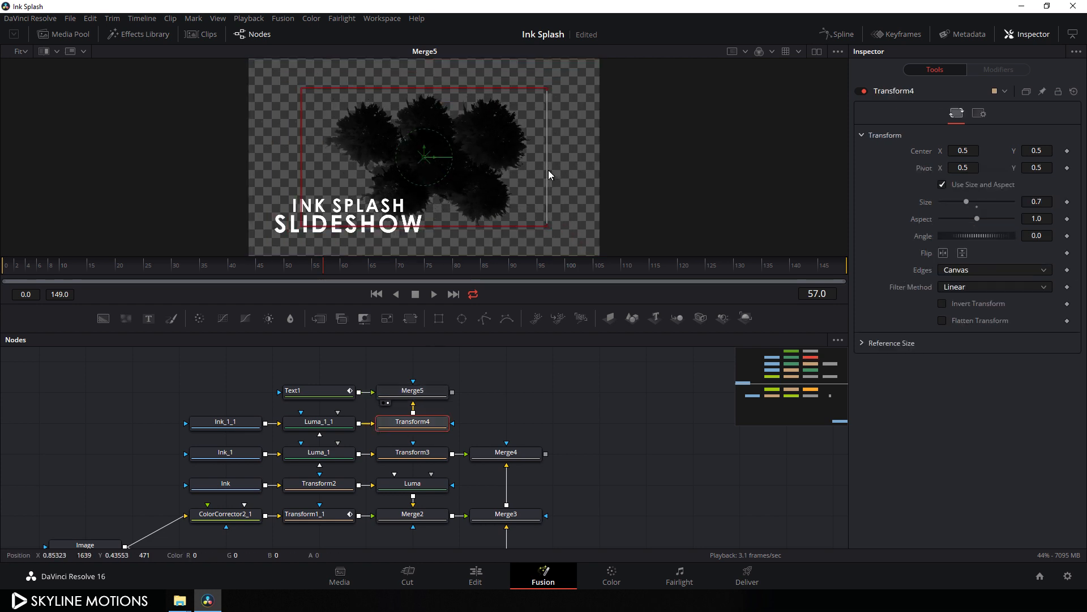
{"action": "left_click_drag", "start_coordinate": [424, 156], "coordinate": [337, 217]}
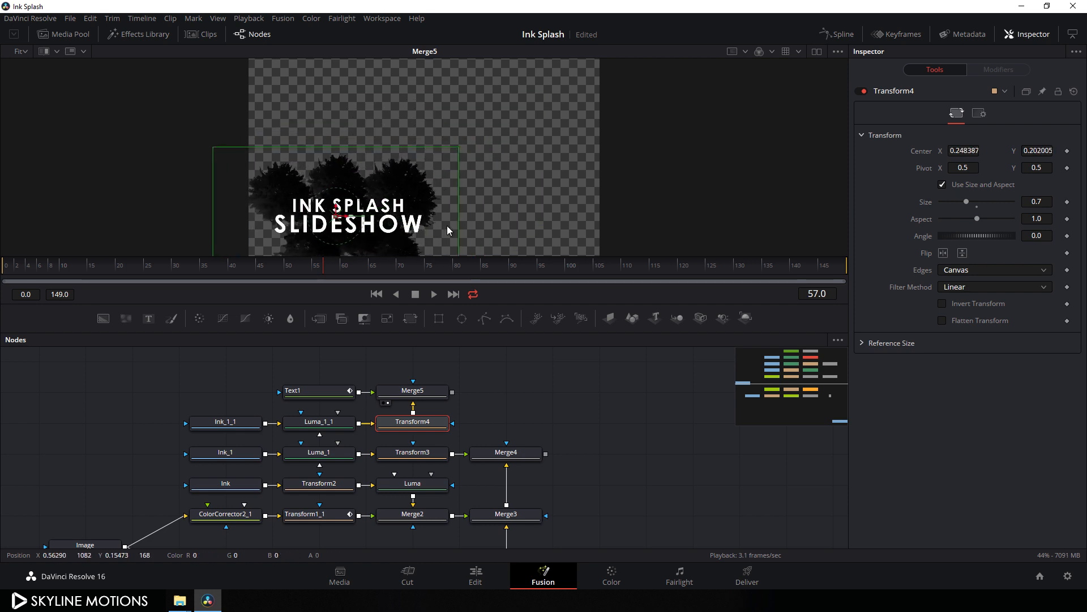
{"action": "left_click_drag", "start_coordinate": [458, 230], "coordinate": [468, 235]}
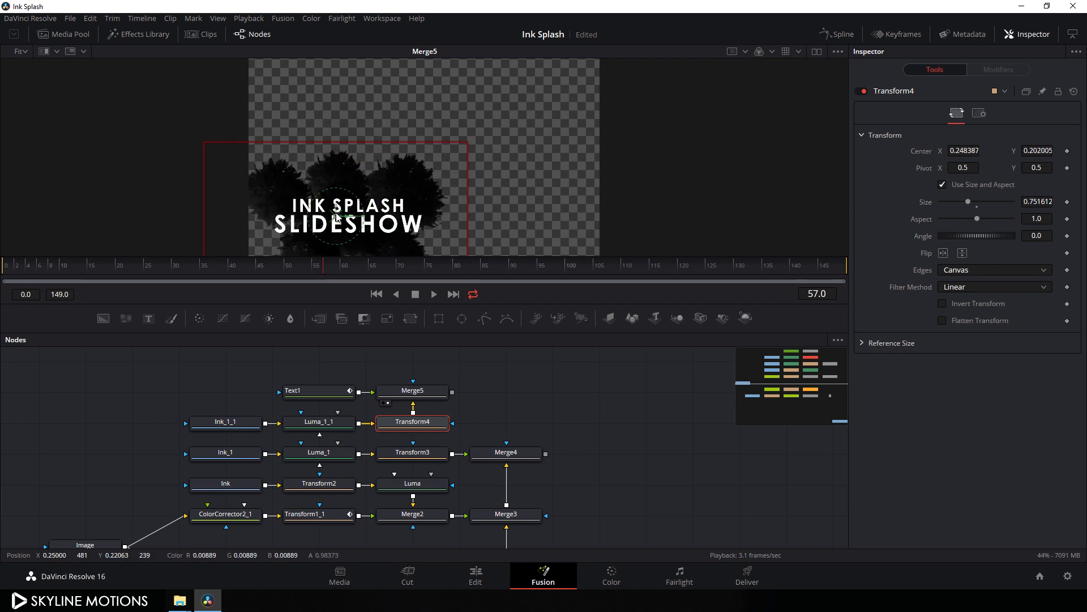
{"action": "left_click_drag", "start_coordinate": [337, 219], "coordinate": [336, 223]}
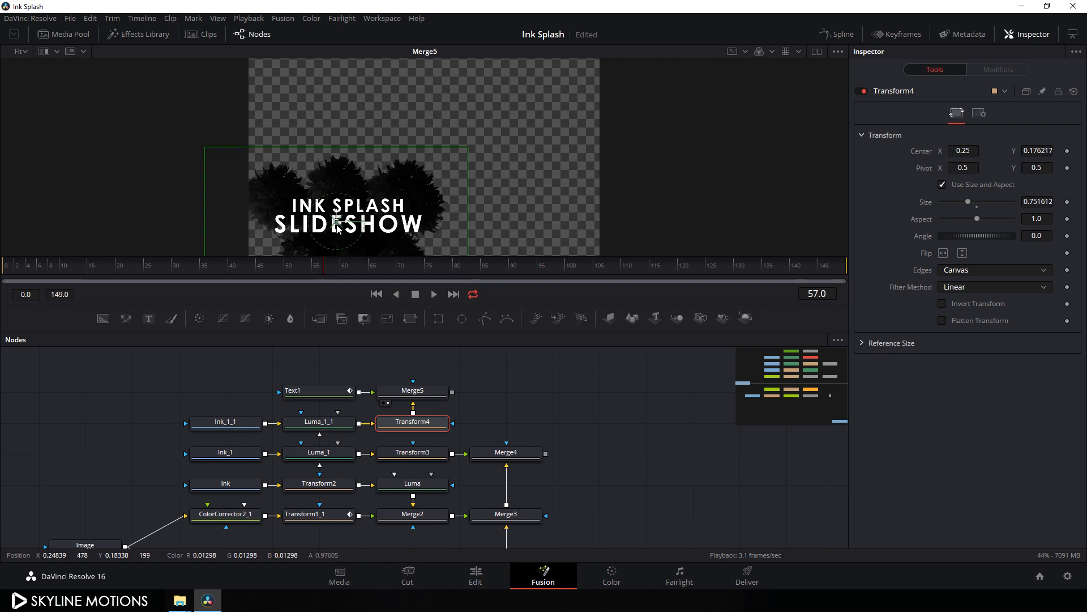
{"action": "left_click", "coordinate": [478, 366]}
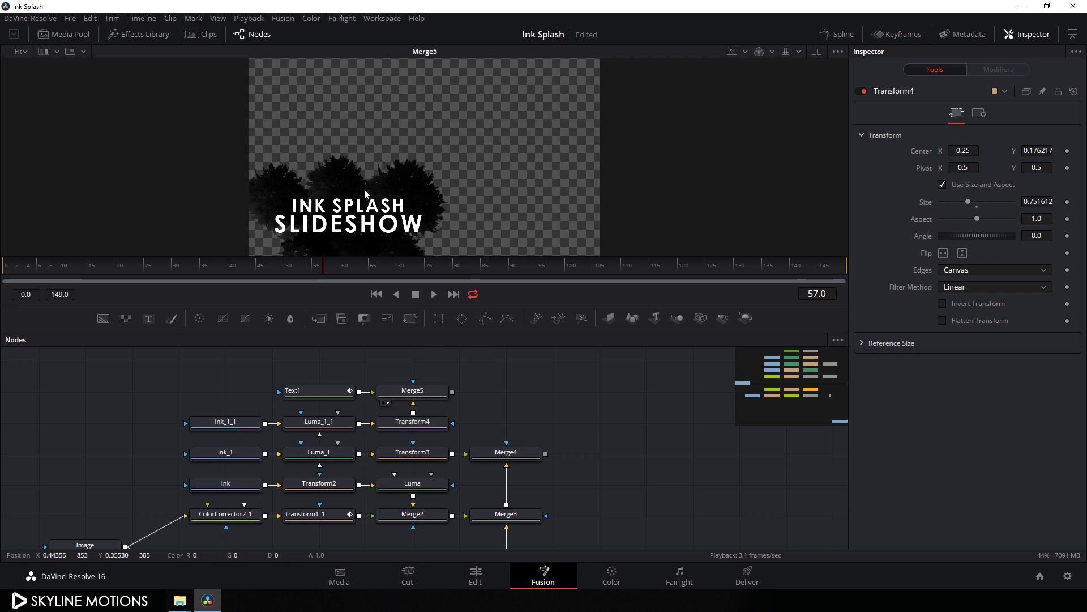
Step: Set Merge5's operator to In so the ink masks the title, and preview the reveal back to frame 28
{"action": "left_click", "coordinate": [436, 393]}
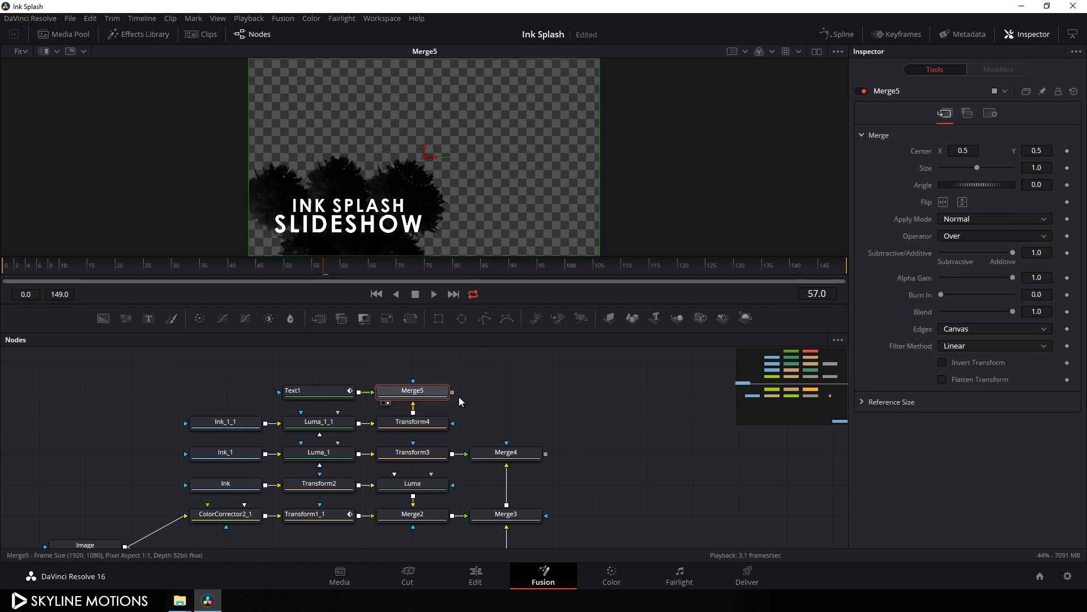
{"action": "left_click", "coordinate": [956, 237]}
{"action": "left_click", "coordinate": [955, 256]}
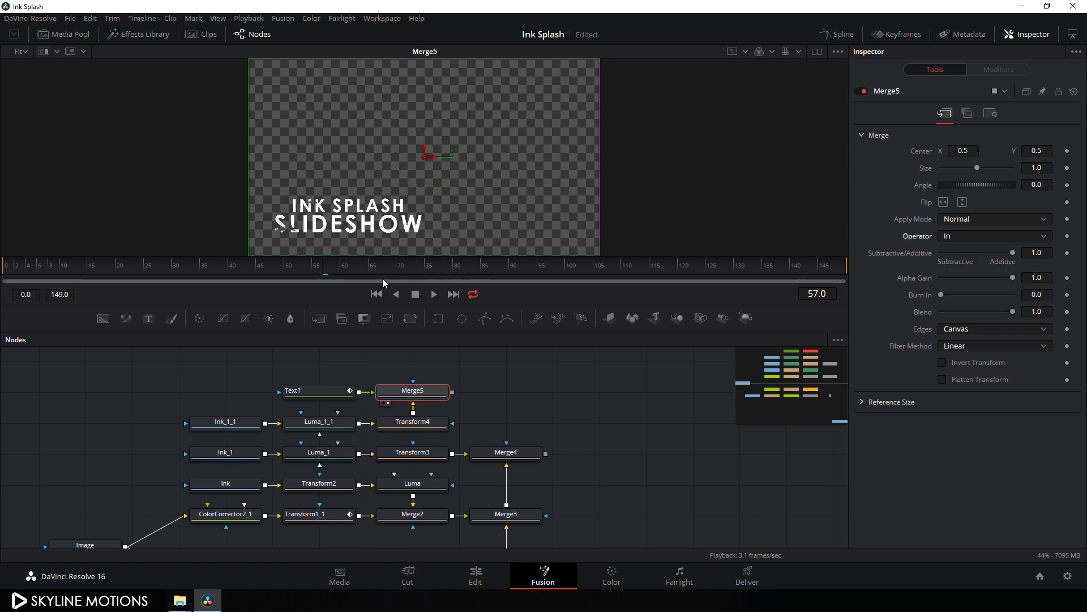
{"action": "left_click_drag", "start_coordinate": [244, 267], "coordinate": [161, 273]}
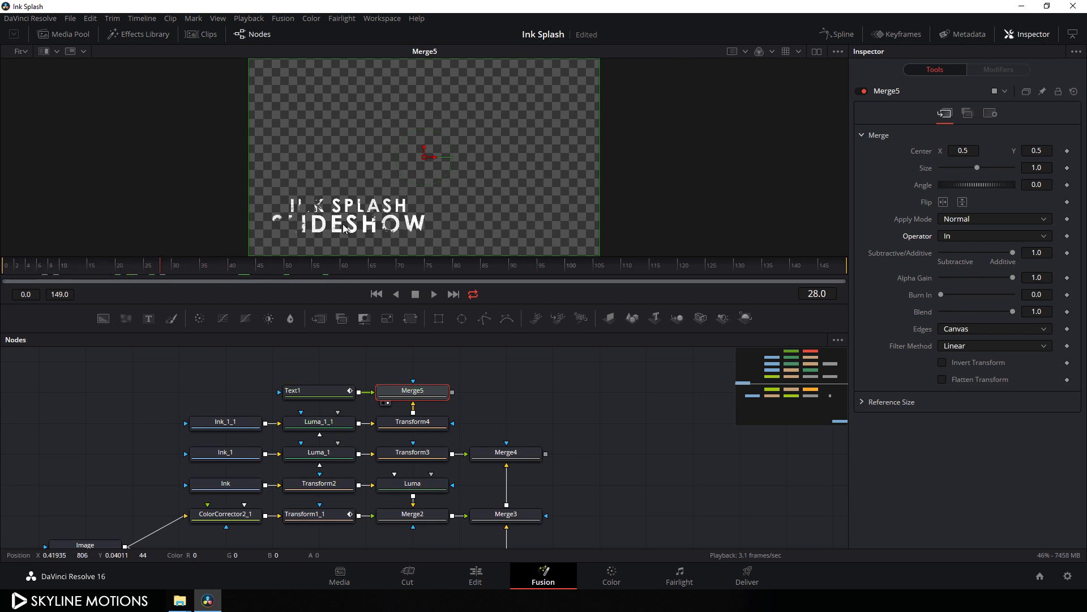
Step: Merge the Merge5 output over Merge4, place the new merge node above Merge4 level with Merge5, and view it
{"action": "left_click_drag", "start_coordinate": [468, 377], "coordinate": [459, 376]}
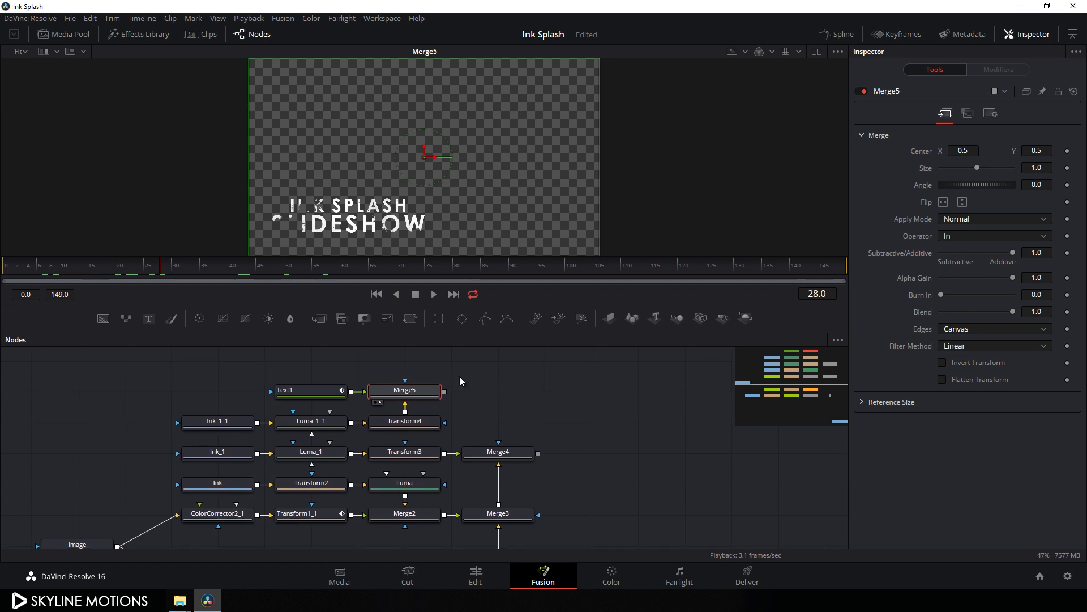
{"action": "left_click", "coordinate": [484, 376]}
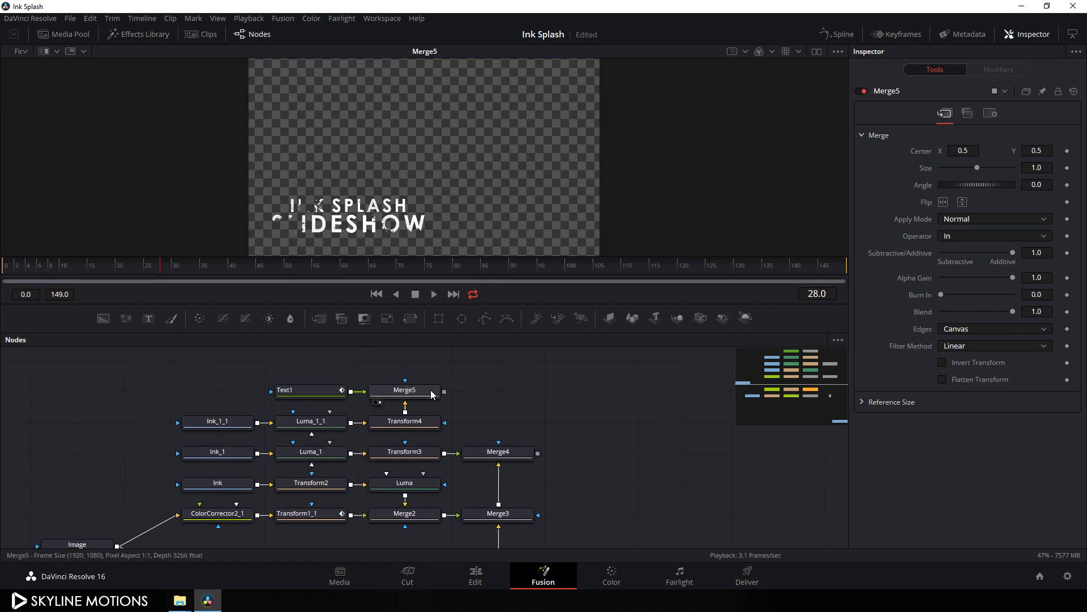
{"action": "left_click_drag", "start_coordinate": [446, 392], "coordinate": [495, 401]}
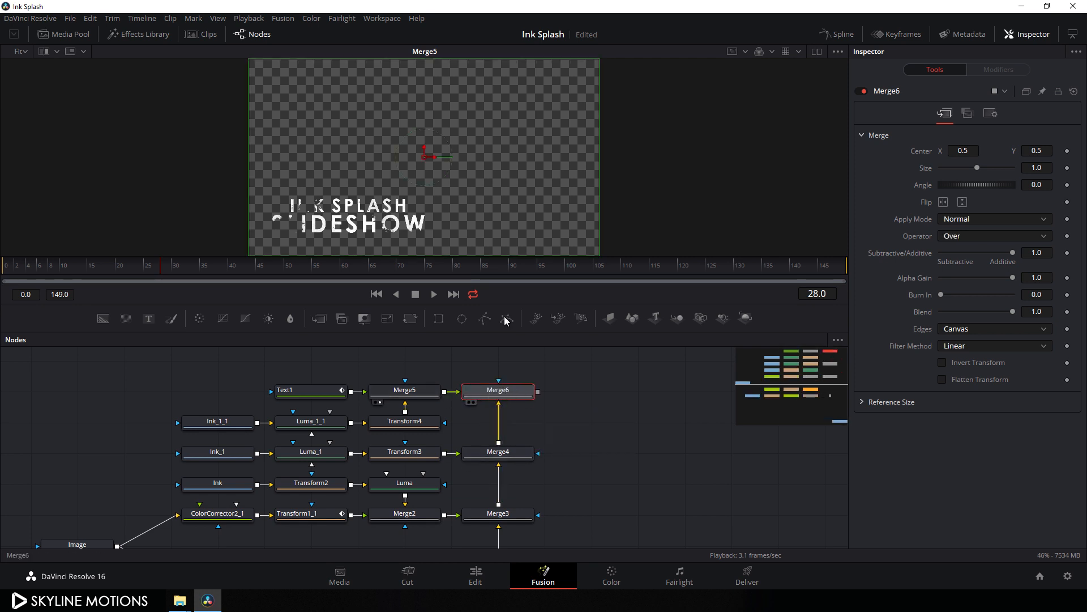
{"action": "key", "text": "1"}
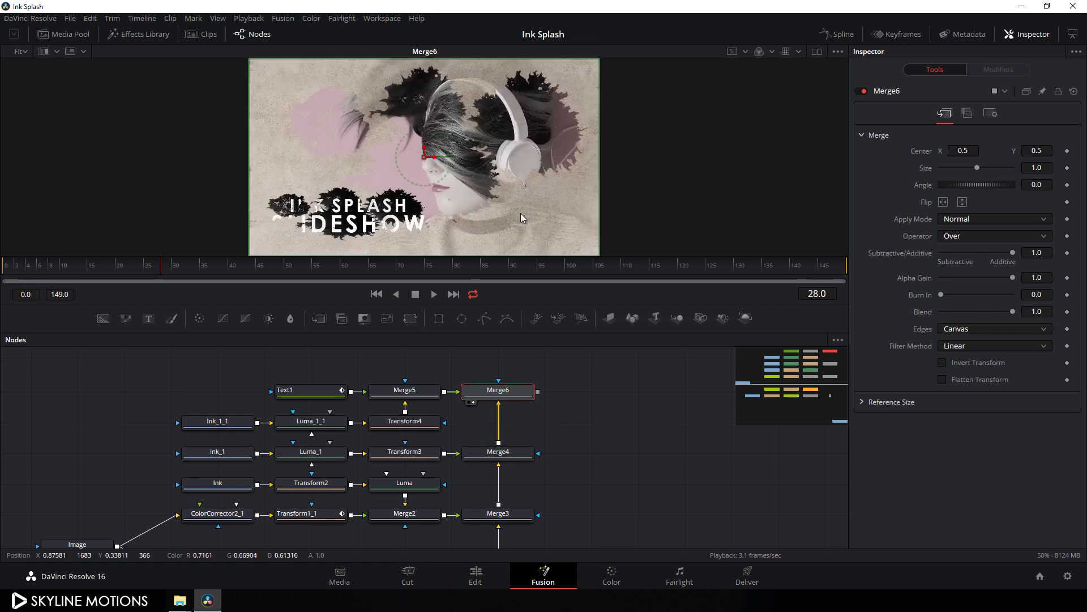
Step: Go to frame 30 and show the Keyframes editor enlarged, with all node tracks fitted into view
{"action": "left_click_drag", "start_coordinate": [218, 270], "coordinate": [173, 274]}
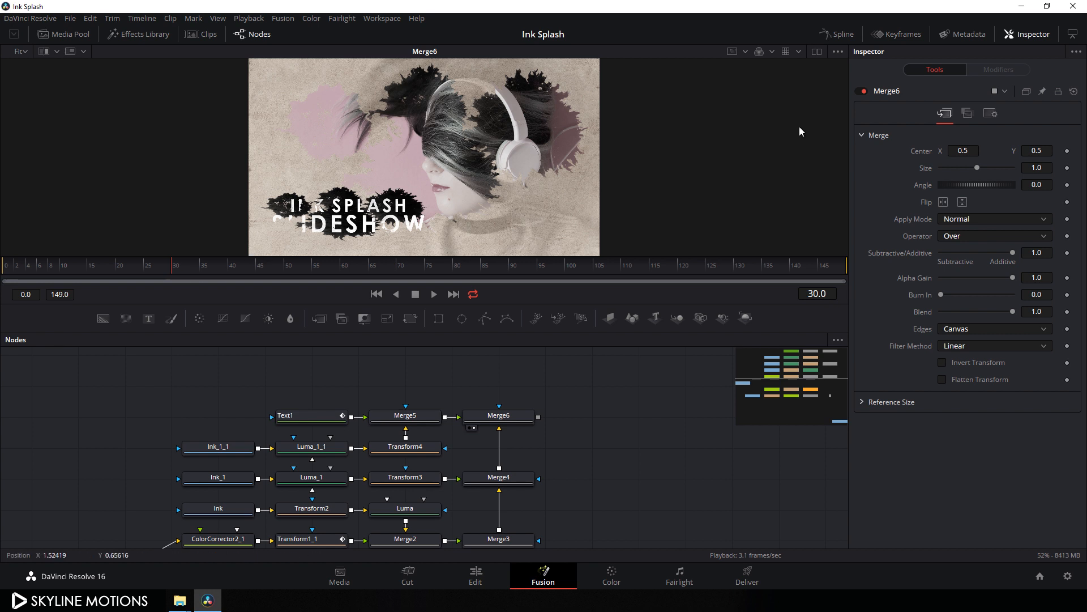
{"action": "left_click", "coordinate": [896, 36]}
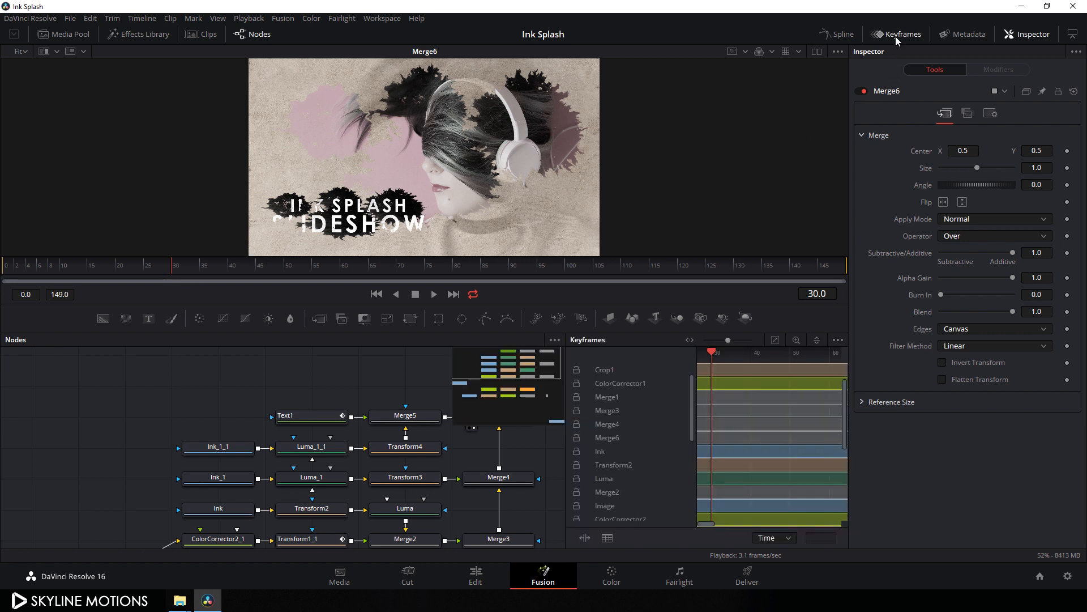
{"action": "key", "text": "F4"}
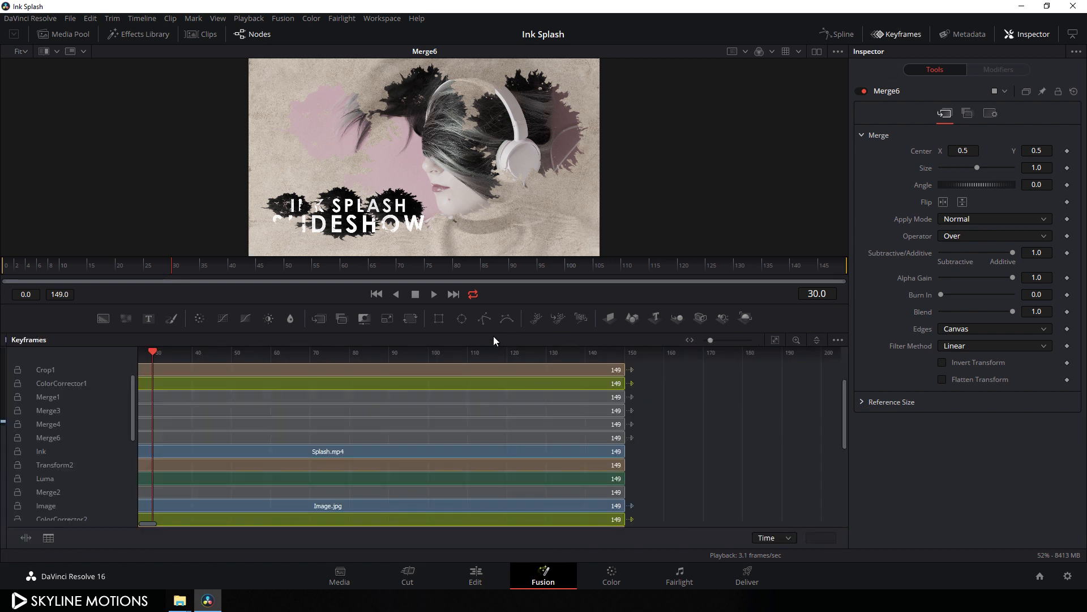
{"action": "left_click_drag", "start_coordinate": [494, 334], "coordinate": [492, 175]}
{"action": "left_click", "coordinate": [776, 180]}
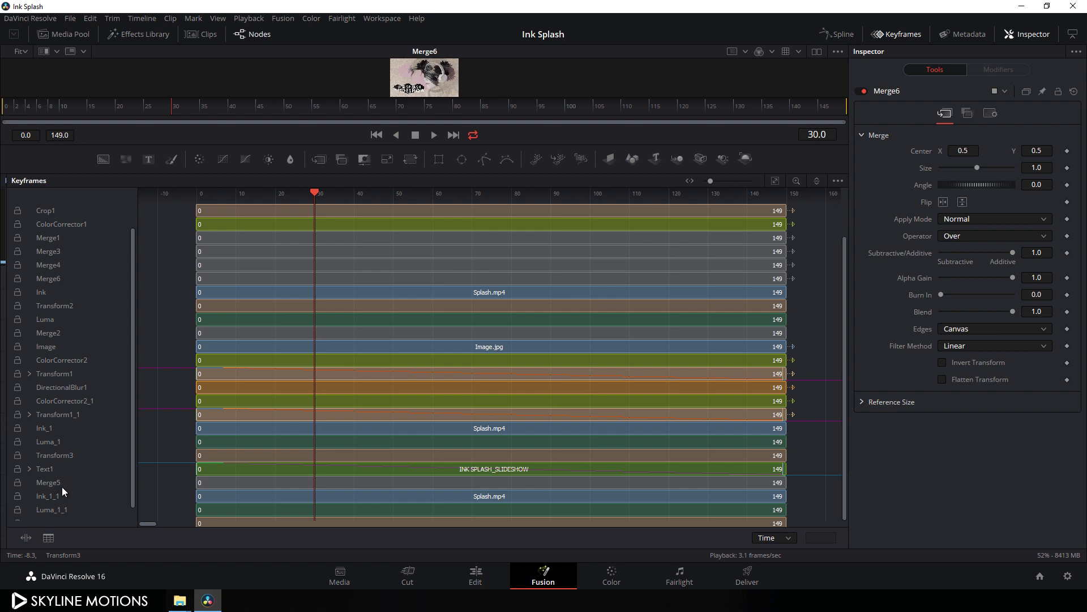
Step: Shift the Ink_1 and Ink_1_1 clips in the Keyframes editor so both start at frame 30
{"action": "left_click", "coordinate": [47, 428]}
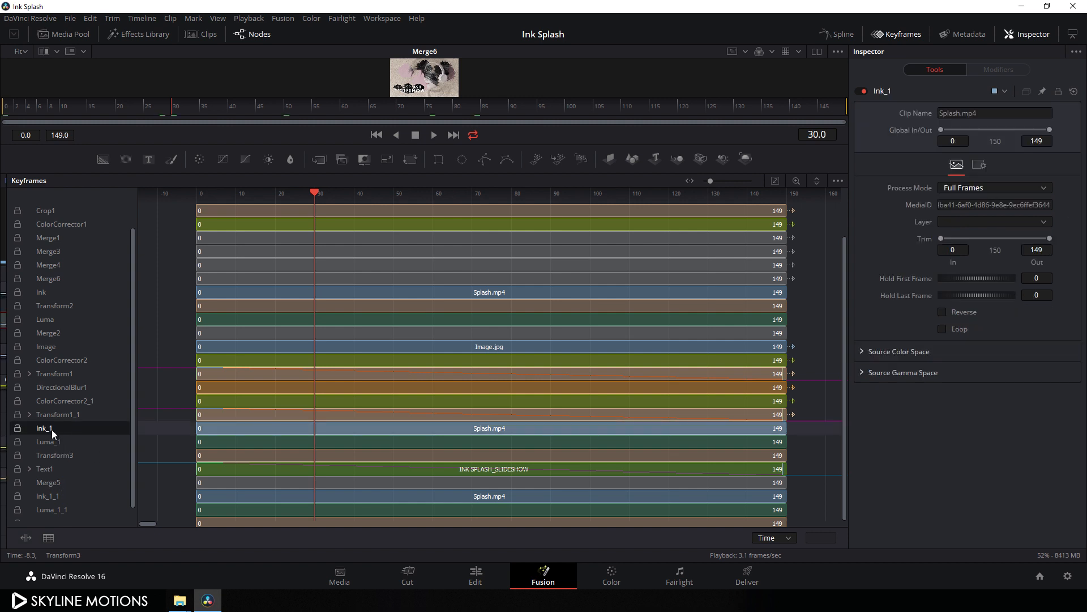
{"action": "left_click_drag", "start_coordinate": [206, 428], "coordinate": [323, 427]}
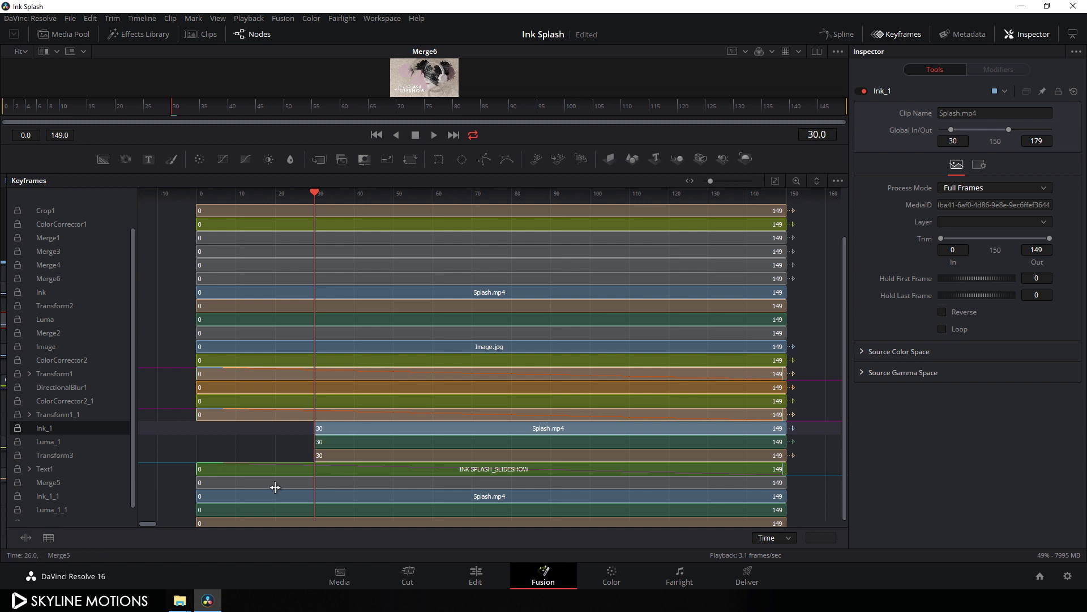
{"action": "left_click", "coordinate": [58, 498]}
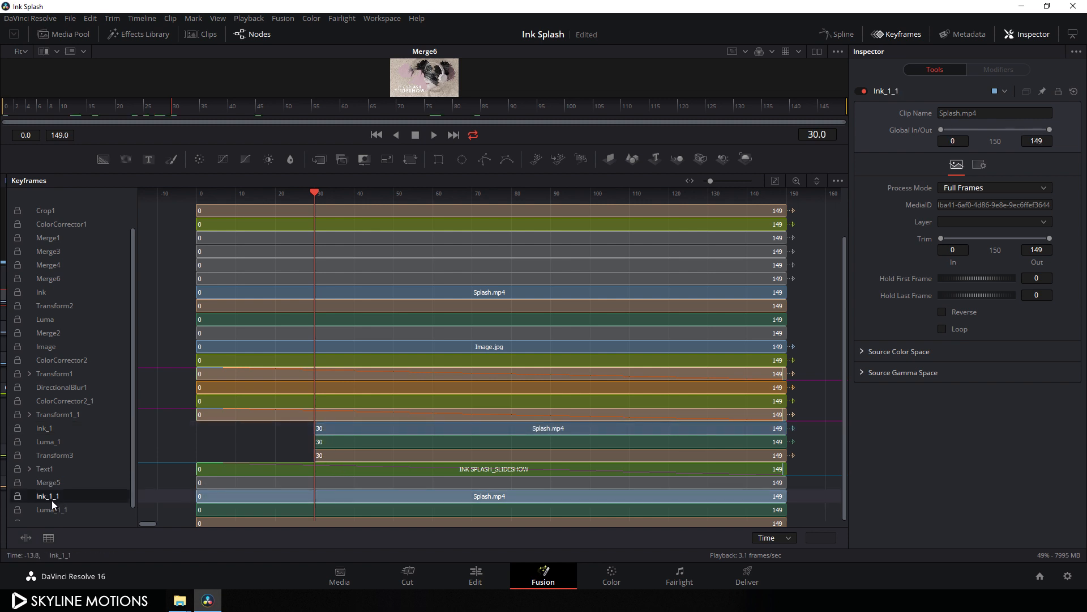
{"action": "left_click_drag", "start_coordinate": [203, 496], "coordinate": [323, 496]}
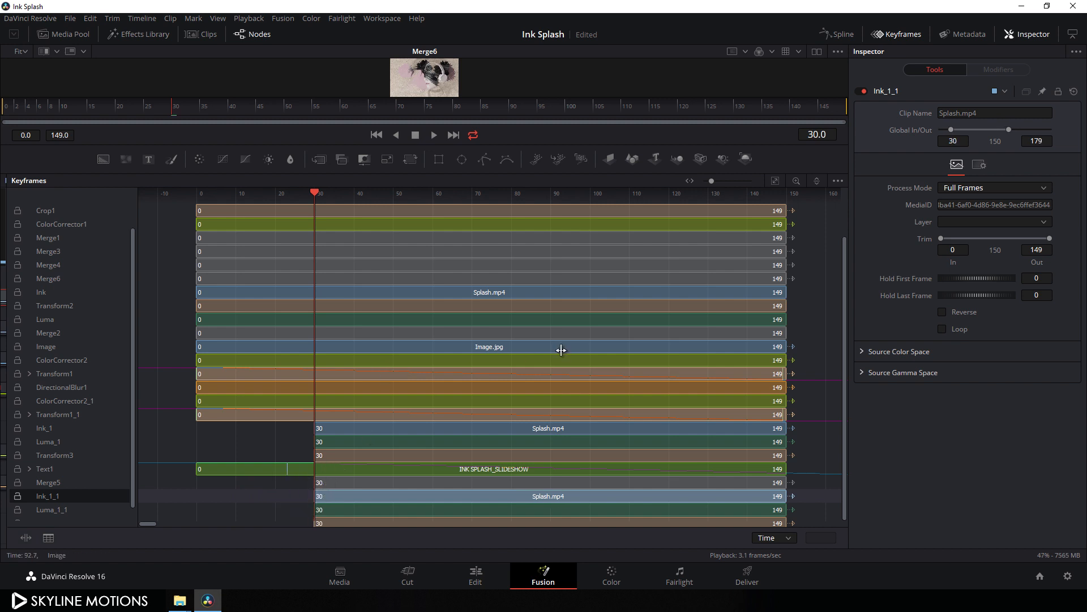
Step: Close the Keyframes editor, restore the larger viewer, and preview the delayed title splash up to frame 44
{"action": "left_click_drag", "start_coordinate": [6, 343], "coordinate": [583, 343]}
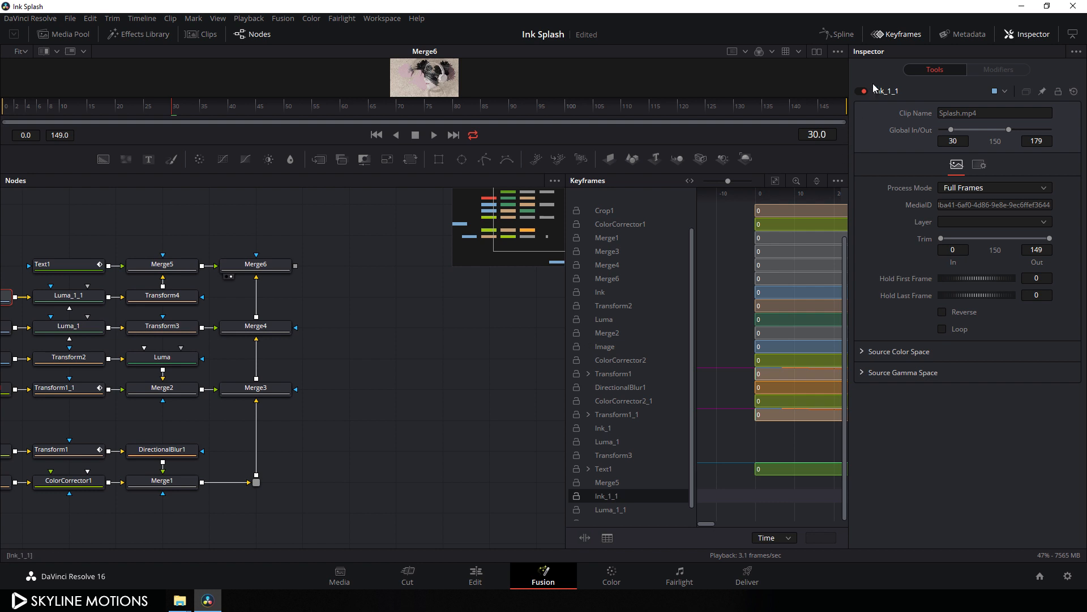
{"action": "left_click", "coordinate": [893, 38]}
{"action": "left_click_drag", "start_coordinate": [467, 174], "coordinate": [415, 406]}
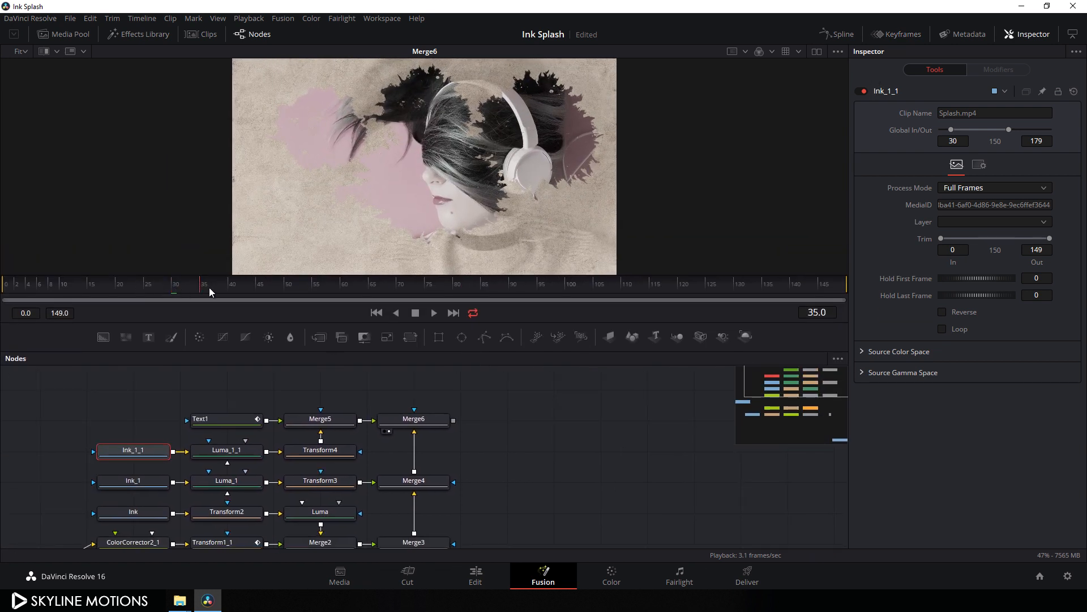
{"action": "left_click_drag", "start_coordinate": [209, 287], "coordinate": [249, 287]}
{"action": "left_click", "coordinate": [391, 385]}
Step: Add a FastNoise node in the empty area above Merge6 and view it
{"action": "left_click_drag", "start_coordinate": [458, 385], "coordinate": [472, 407]}
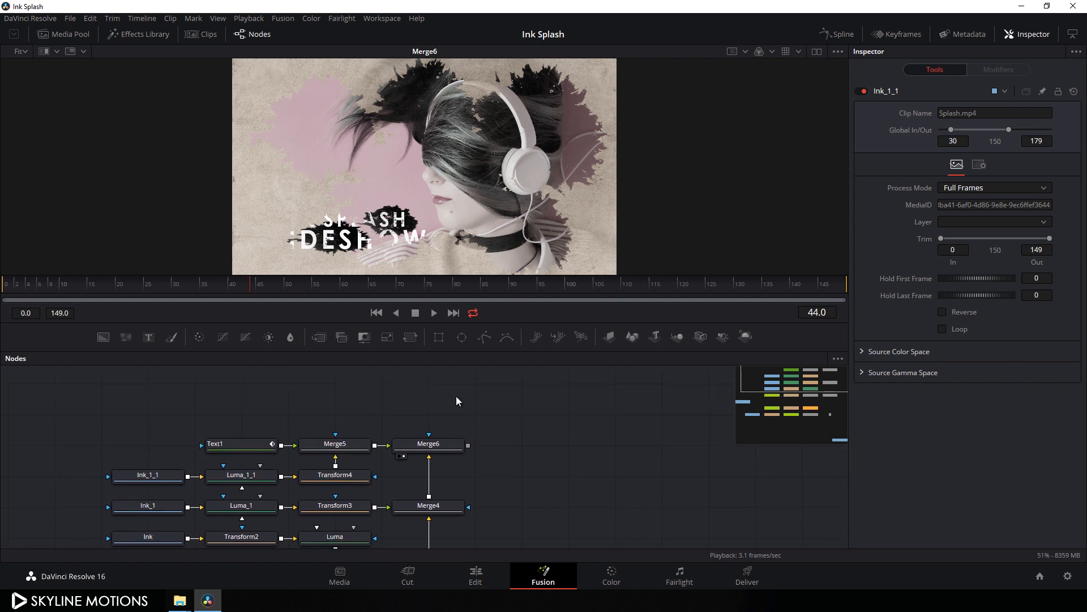
{"action": "key", "text": "shift+space"}
{"action": "type", "text": "luma"}
{"action": "left_click", "coordinate": [597, 402]}
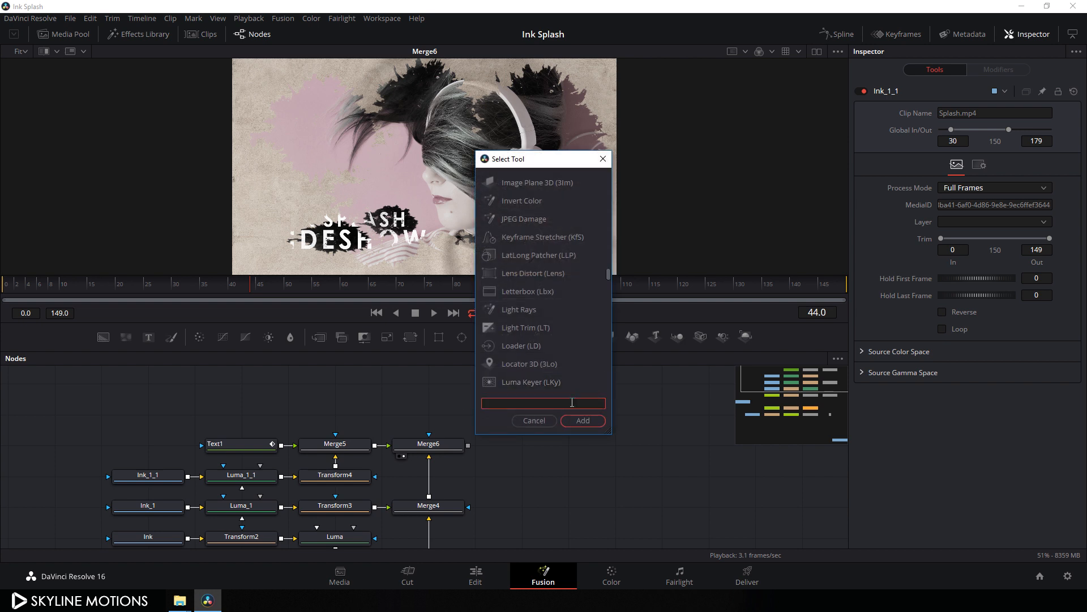
{"action": "type", "text": "fa"}
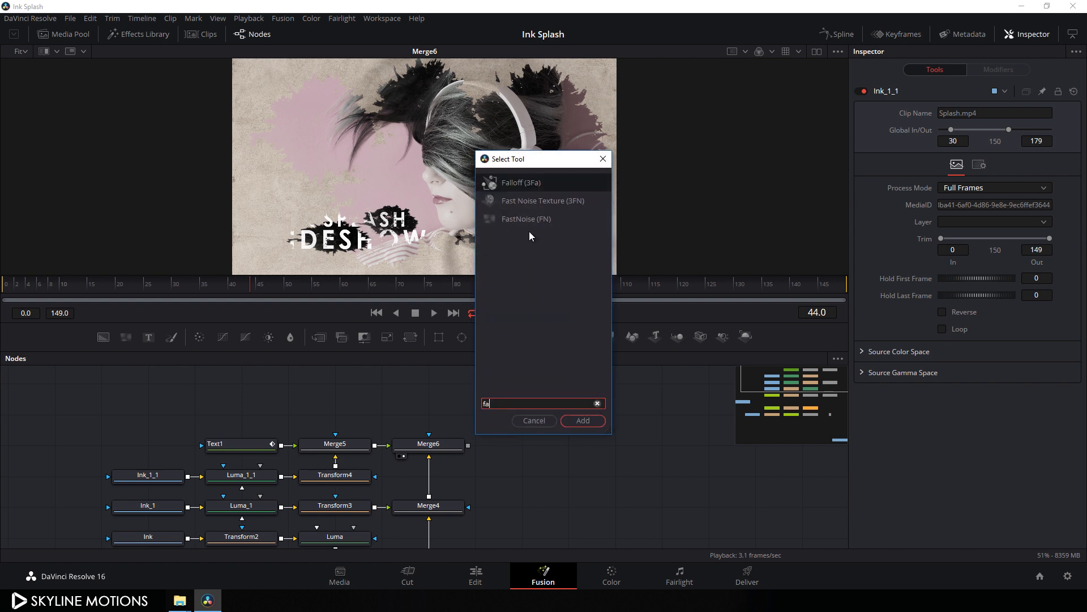
{"action": "type", "text": "stNoise"}
{"action": "left_click", "coordinate": [583, 421]}
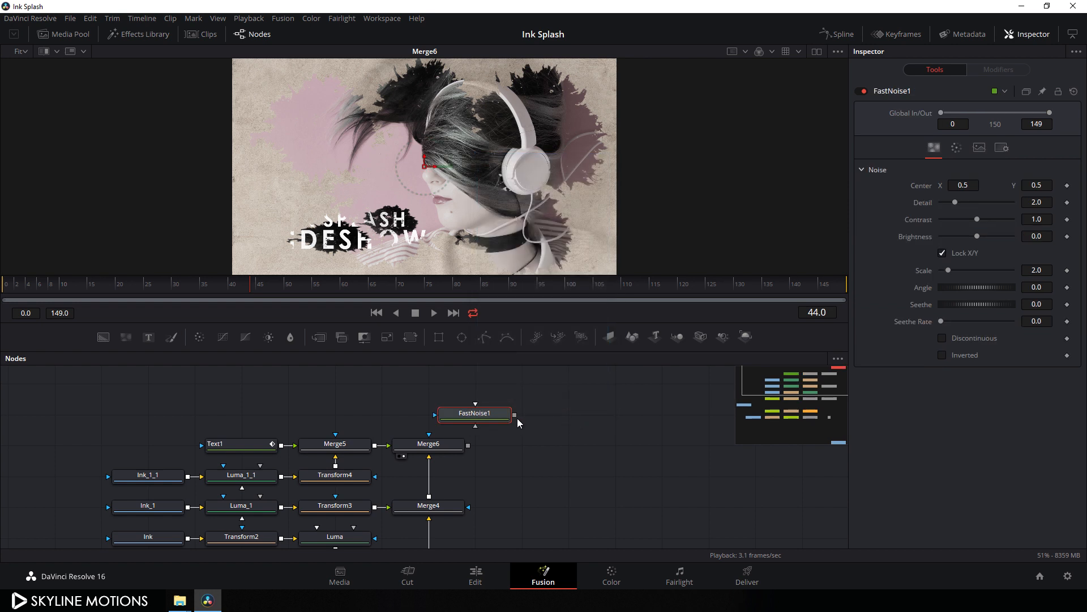
{"action": "key", "text": "1"}
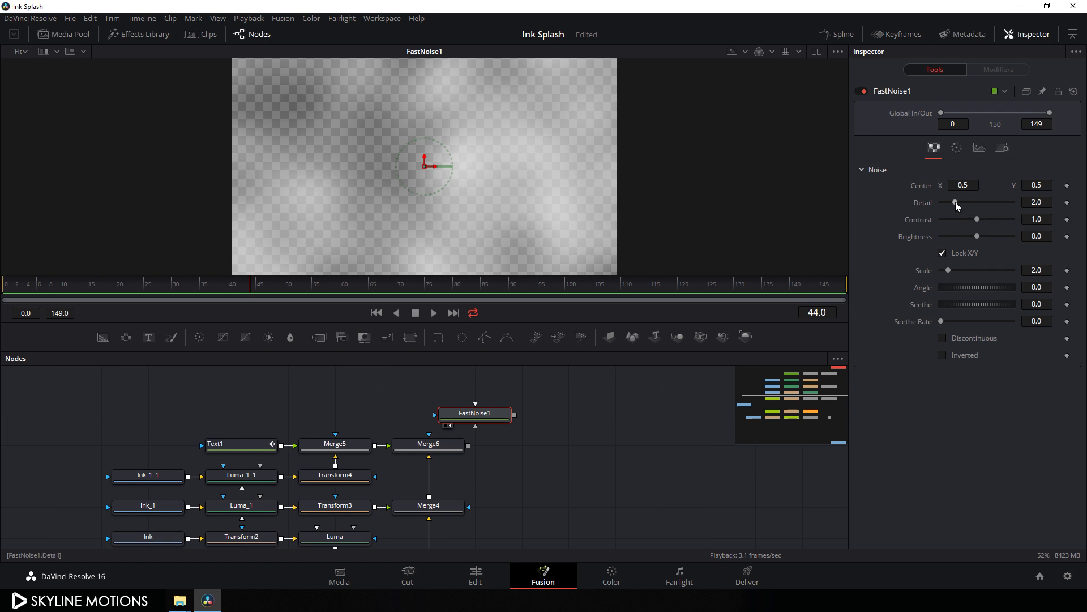
Step: Set the FastNoise1 Detail to 0.5, Contrast to 5.0, Brightness to -1.0 and Scale to 1.0
{"action": "left_click_drag", "start_coordinate": [956, 202], "coordinate": [933, 205]}
{"action": "left_click", "coordinate": [1010, 199]}
{"action": "type", "text": "."}
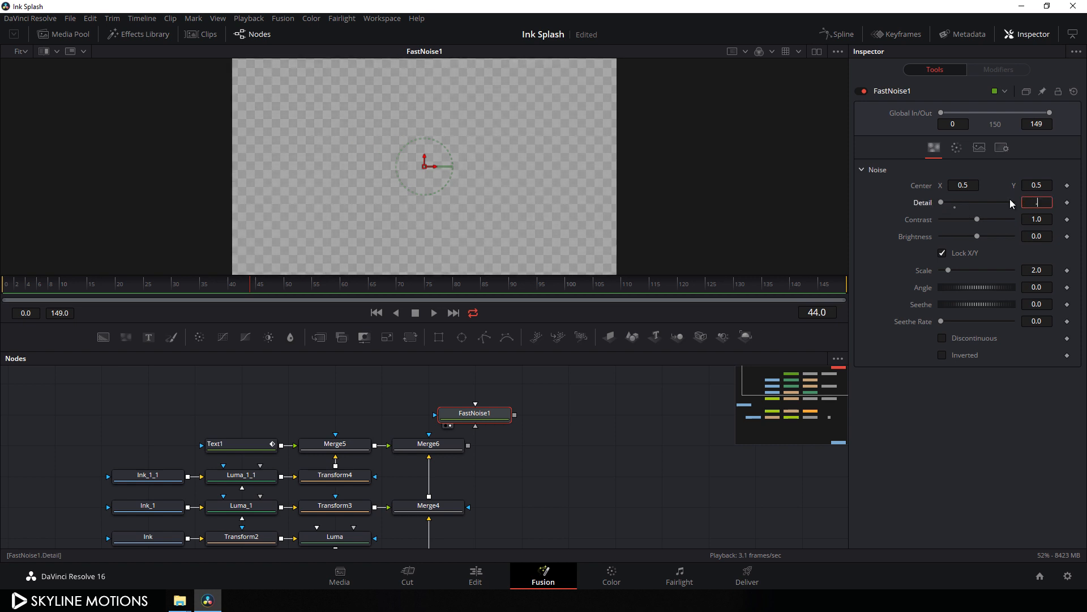
{"action": "type", "text": "5"}
{"action": "key", "text": "Tab"}
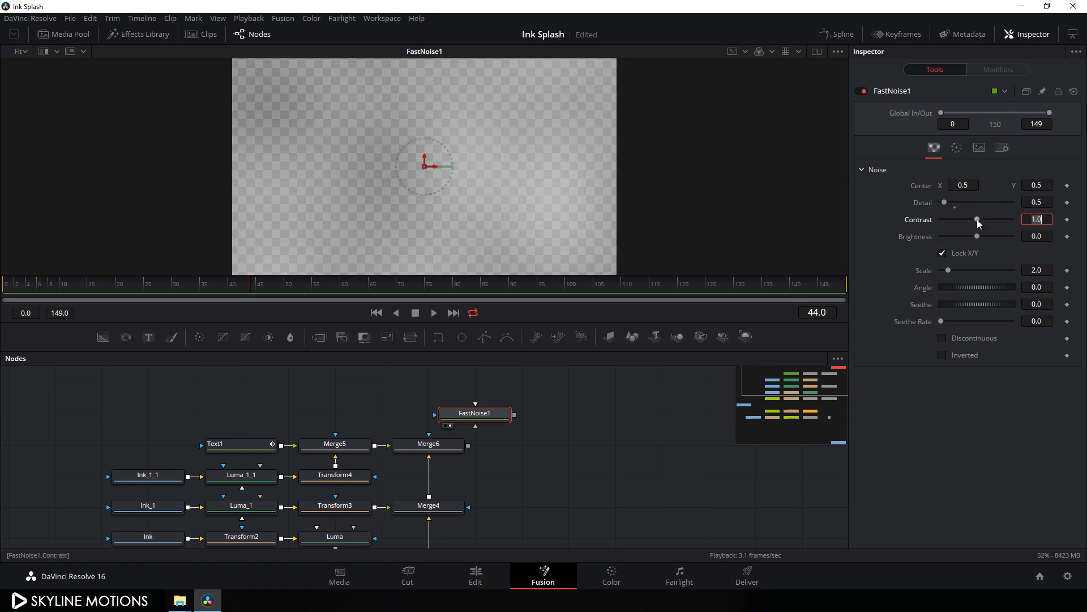
{"action": "left_click_drag", "start_coordinate": [977, 219], "coordinate": [1079, 221]}
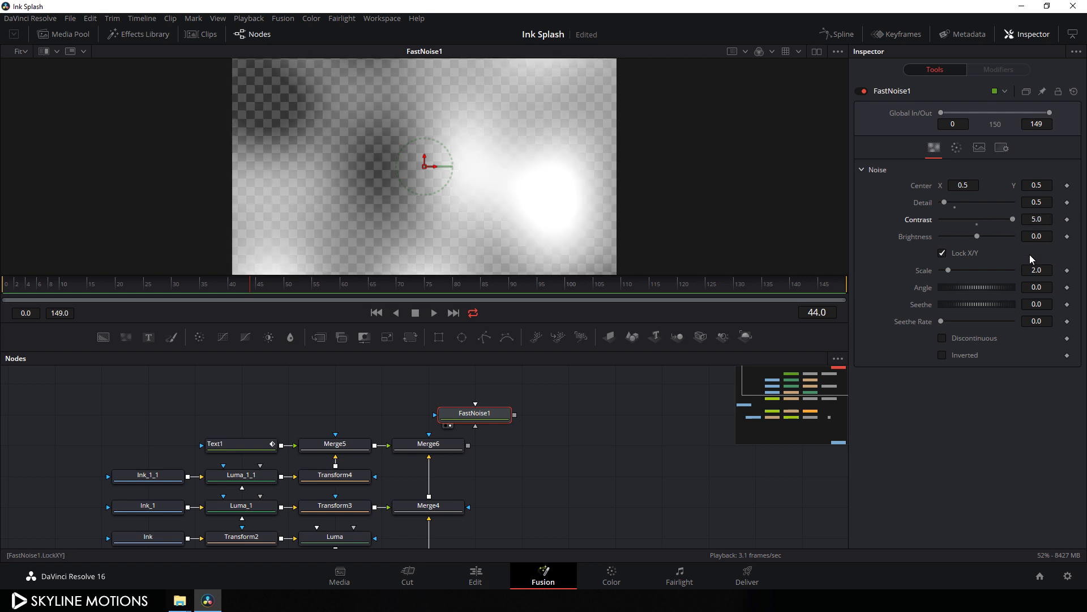
{"action": "left_click_drag", "start_coordinate": [971, 242], "coordinate": [939, 236]}
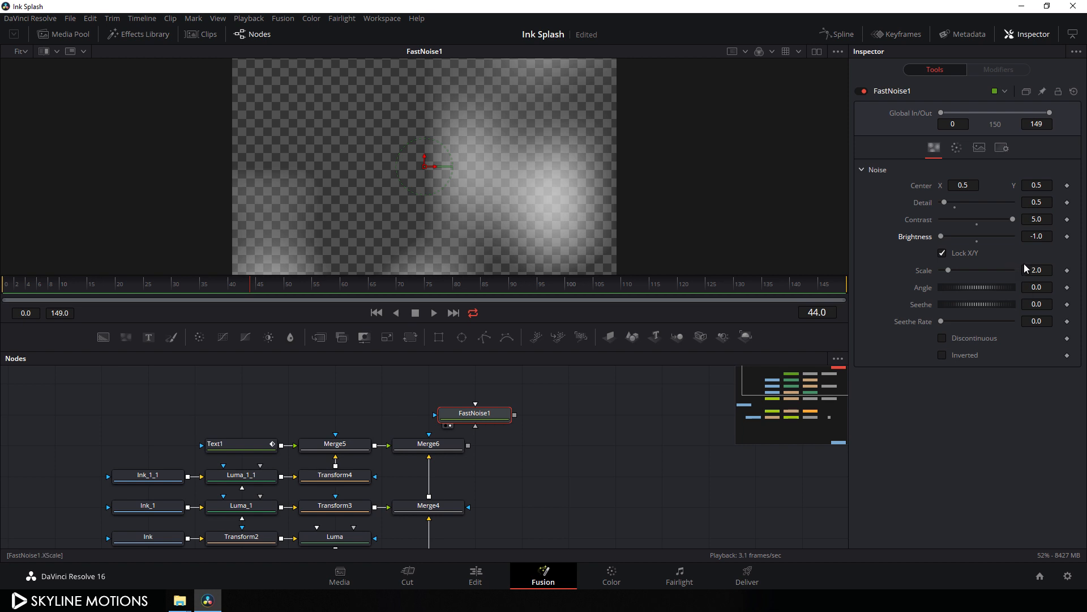
{"action": "left_click_drag", "start_coordinate": [948, 270], "coordinate": [946, 271]}
{"action": "left_click", "coordinate": [1037, 270]}
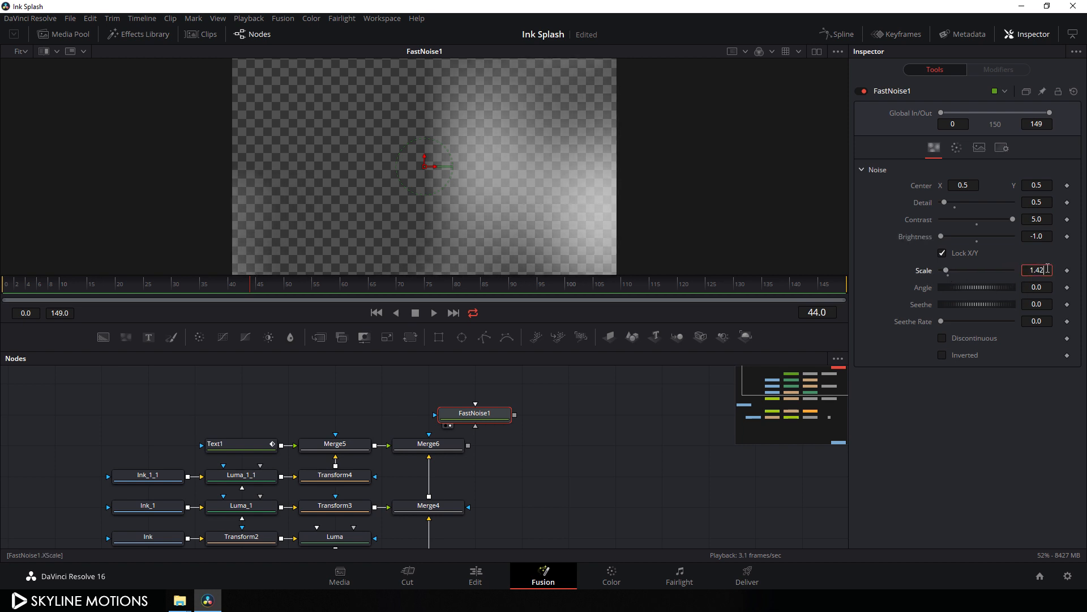
{"action": "type", "text": "1"}
{"action": "key", "text": "Tab"}
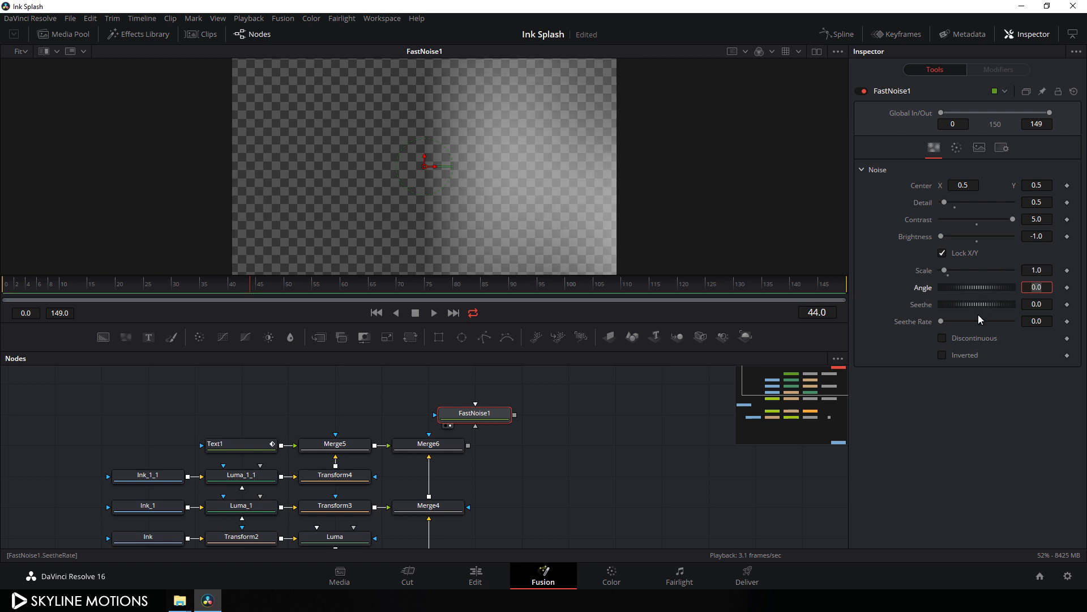
Step: Animate the noise's Seethe with the expression time*0.005, save the project and play back the noise
{"action": "left_click_drag", "start_coordinate": [978, 305], "coordinate": [950, 303]}
{"action": "mouse_move", "coordinate": [1000, 304]}
{"action": "left_mouse_down"}
{"action": "mouse_move", "coordinate": [1042, 307]}
{"action": "mouse_move", "coordinate": [1003, 310]}
{"action": "left_mouse_up"}
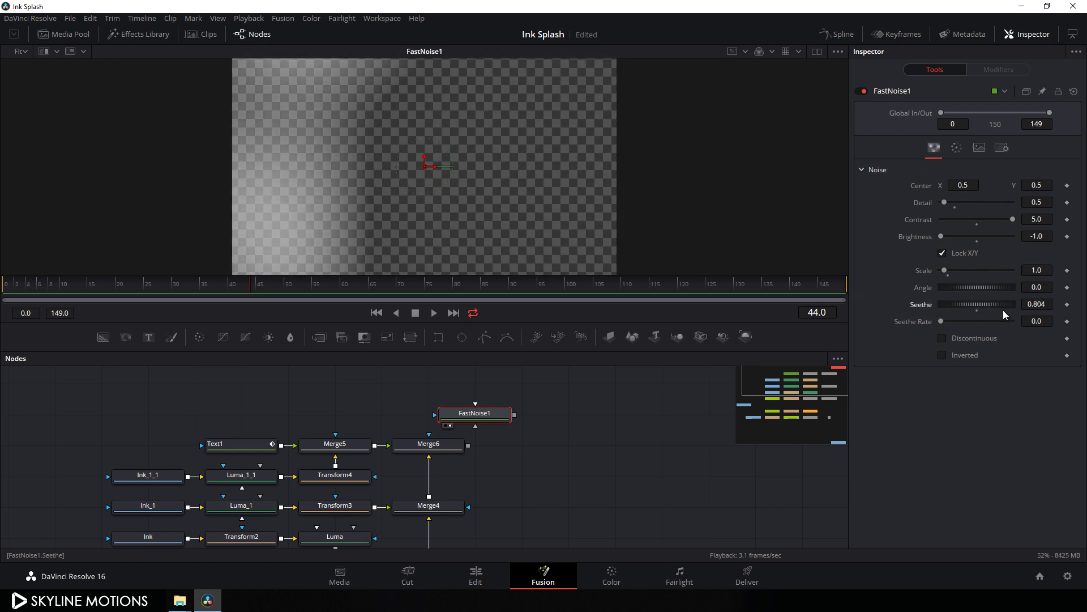
{"action": "right_click", "coordinate": [922, 305]}
{"action": "left_click", "coordinate": [943, 437]}
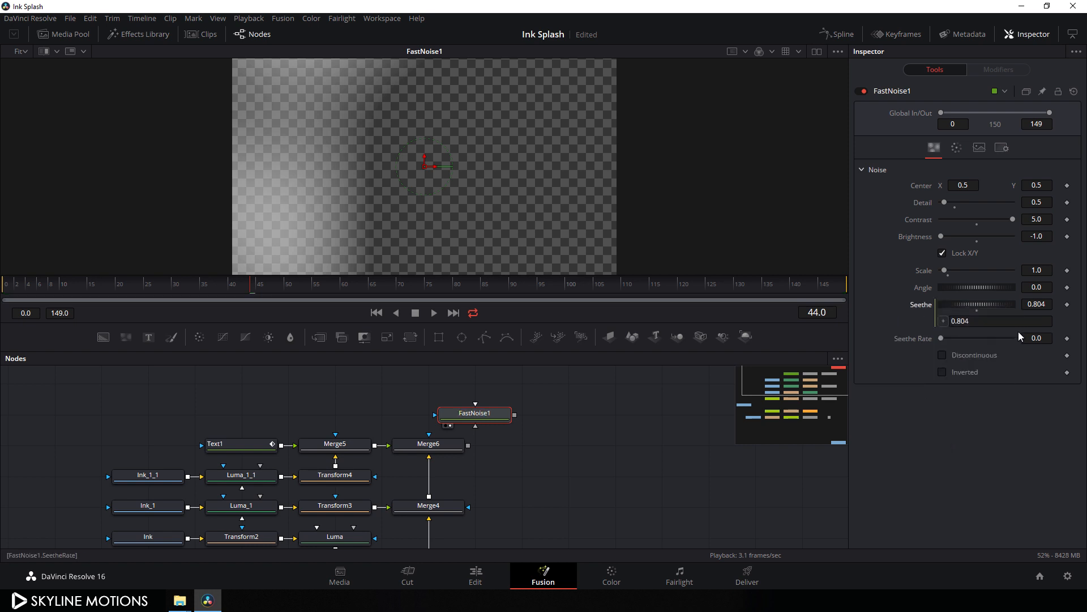
{"action": "left_click", "coordinate": [953, 322]}
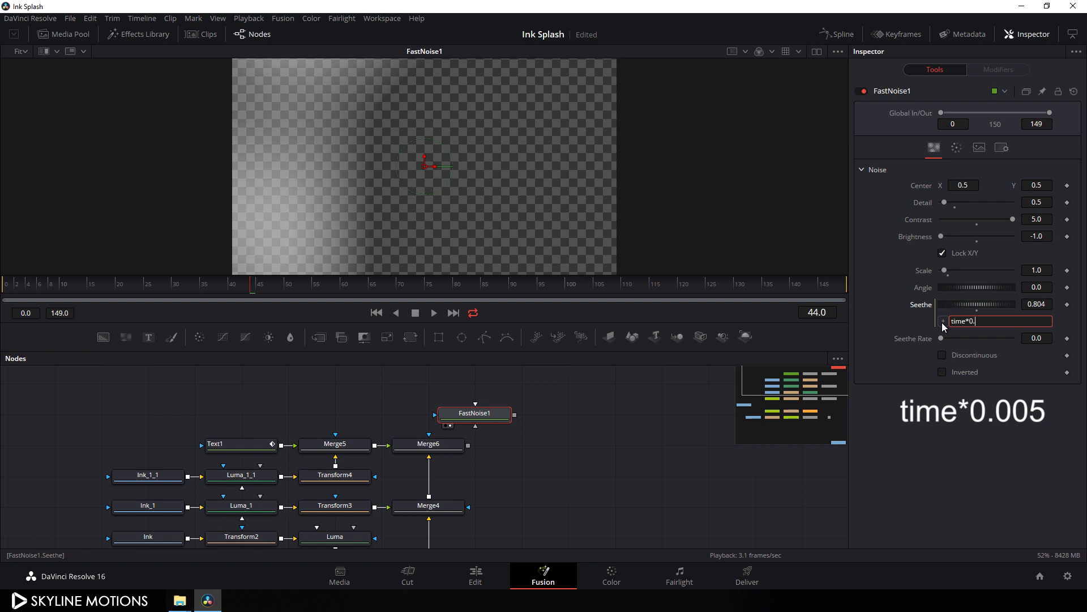
{"action": "key", "text": "Tab"}
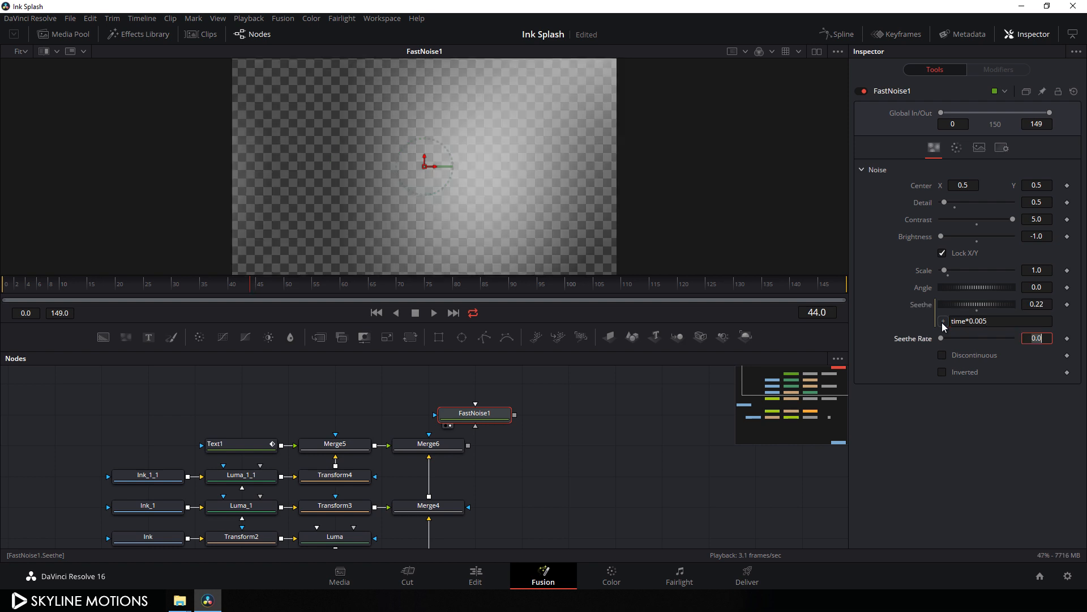
{"action": "key", "text": "ctrl+s"}
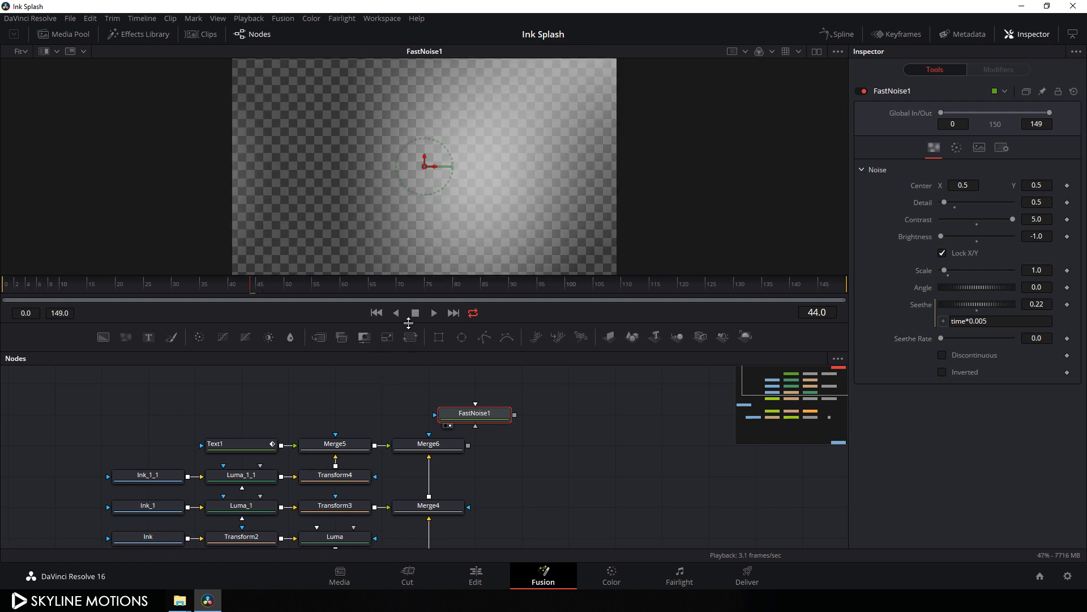
{"action": "left_click", "coordinate": [435, 314]}
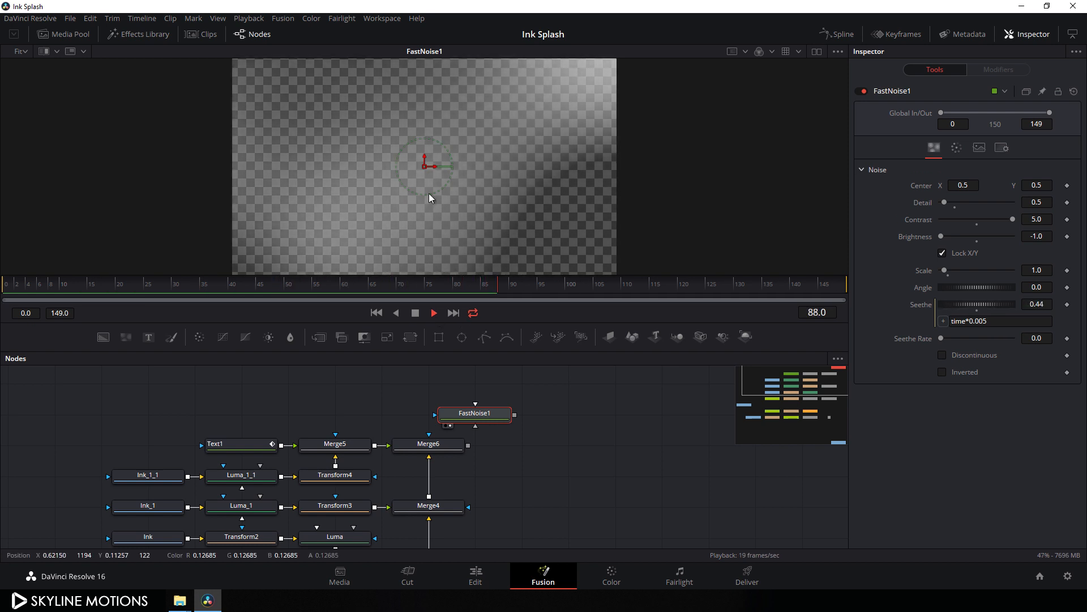
{"action": "left_click", "coordinate": [415, 313]}
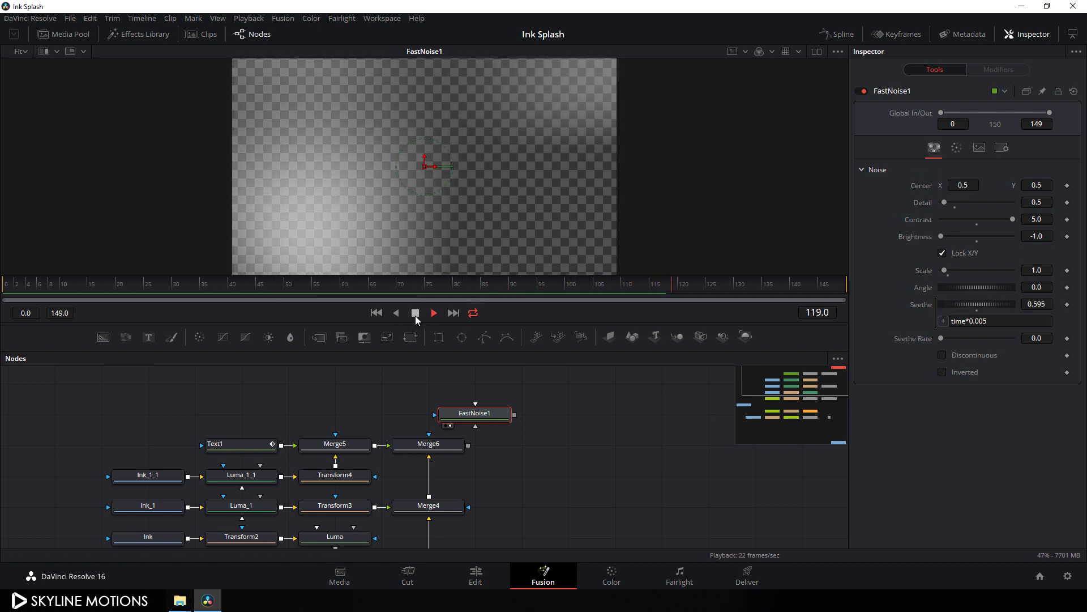
Step: Move FastNoise1 above the node tree, merge it over a new black Background node placed beneath it, and view the merge
{"action": "left_click_drag", "start_coordinate": [548, 397], "coordinate": [556, 424]}
{"action": "left_click_drag", "start_coordinate": [498, 445], "coordinate": [319, 396]}
{"action": "scroll", "coordinate": [415, 396], "scroll_direction": "up", "scroll_amount": 2}
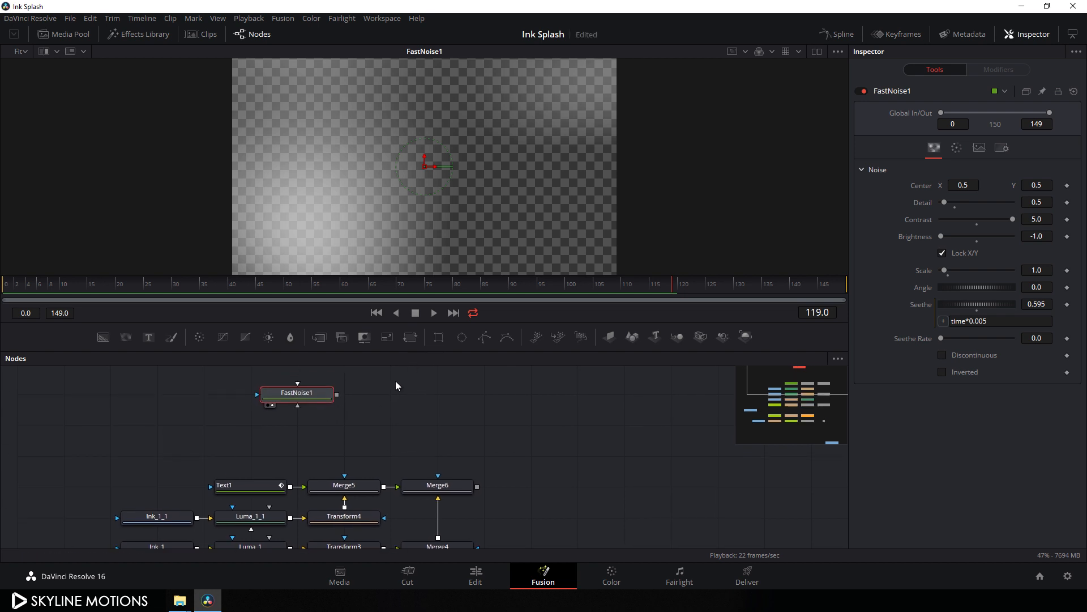
{"action": "left_click", "coordinate": [392, 384]}
{"action": "left_click", "coordinate": [104, 336]}
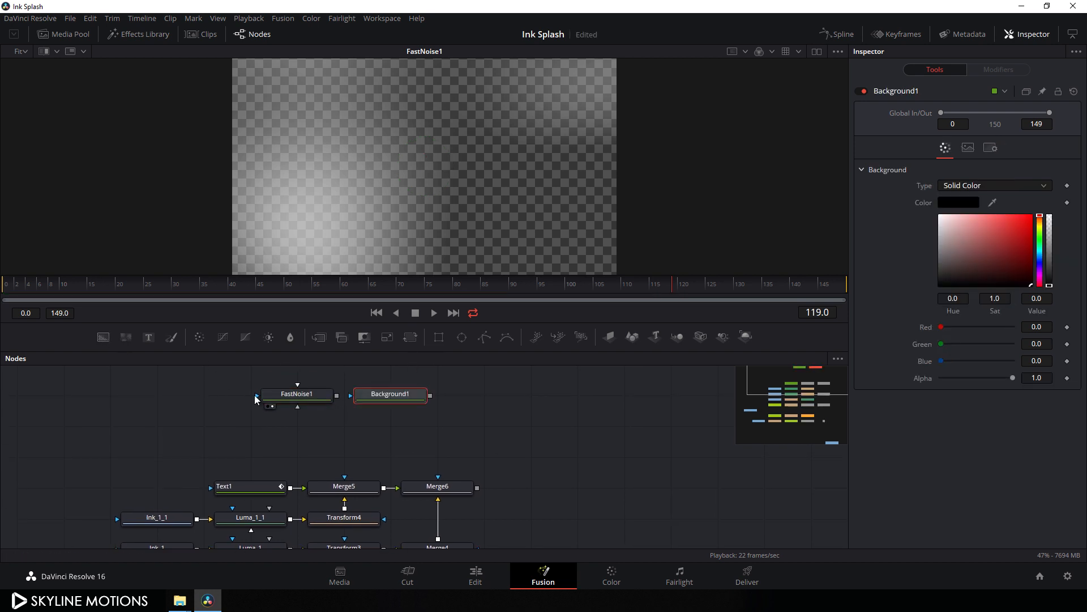
{"action": "left_click_drag", "start_coordinate": [366, 394], "coordinate": [417, 120]}
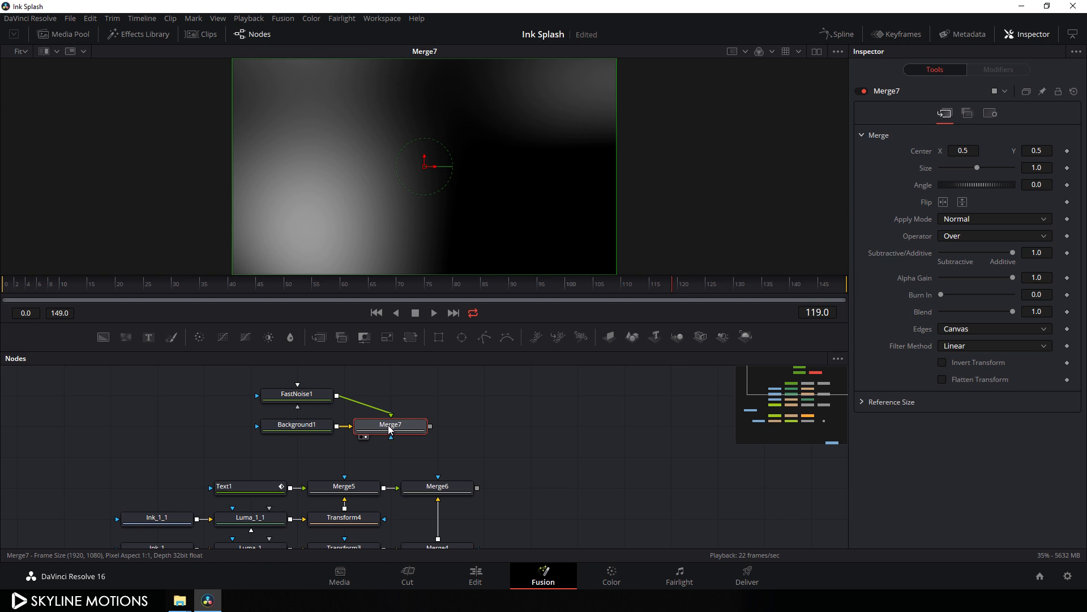
Step: Add a Color Corrector after Merge7, view it, and tint the noise pinkish red at Strength 1.0 with the color wheel
{"action": "left_click", "coordinate": [200, 337]}
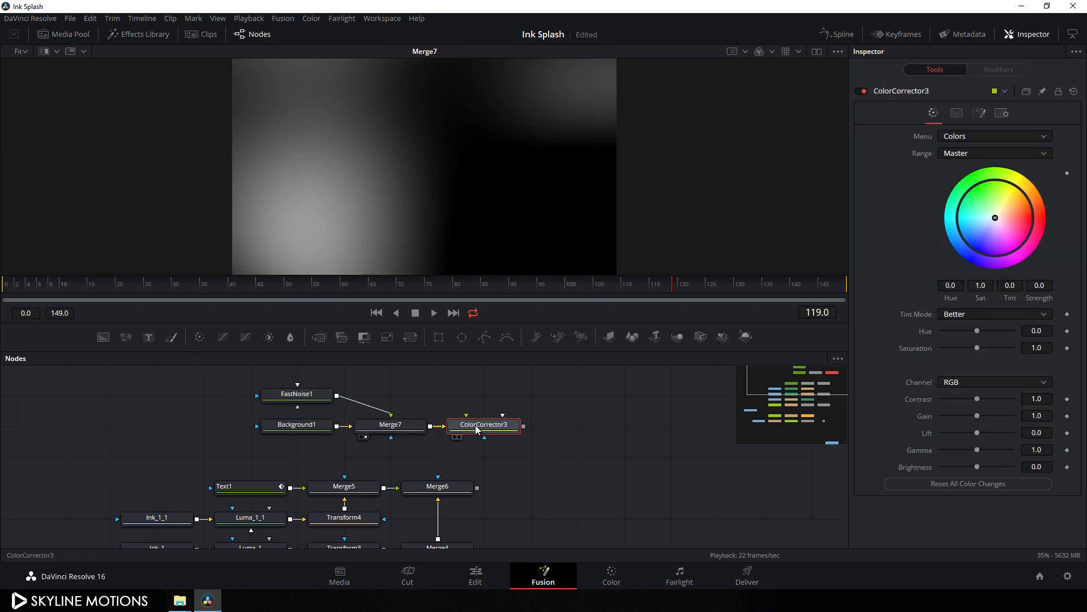
{"action": "left_click_drag", "start_coordinate": [478, 427], "coordinate": [508, 162]}
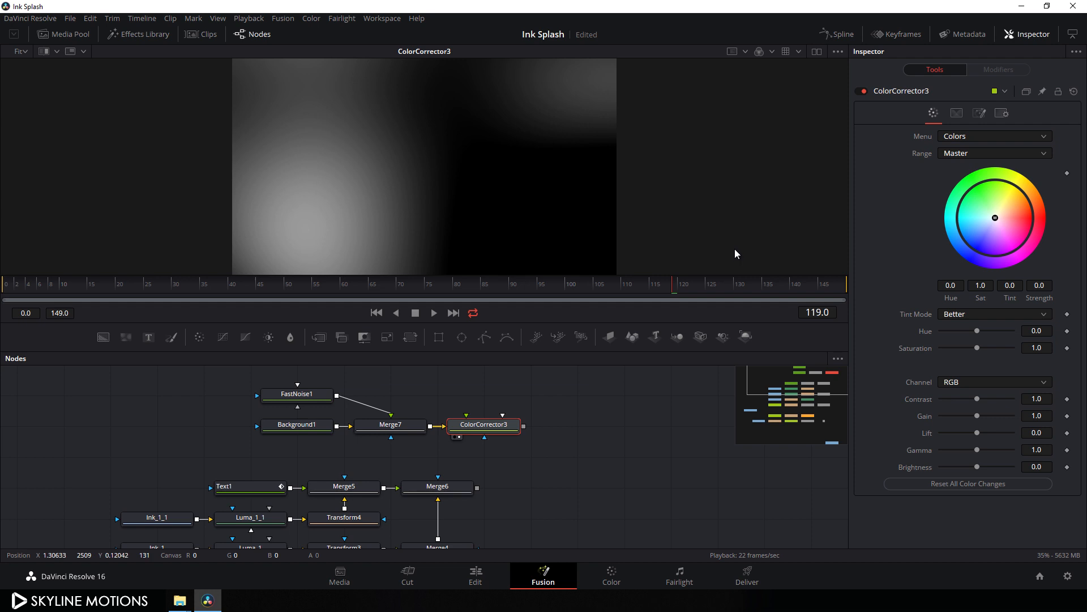
{"action": "left_click_drag", "start_coordinate": [991, 216], "coordinate": [1051, 234]}
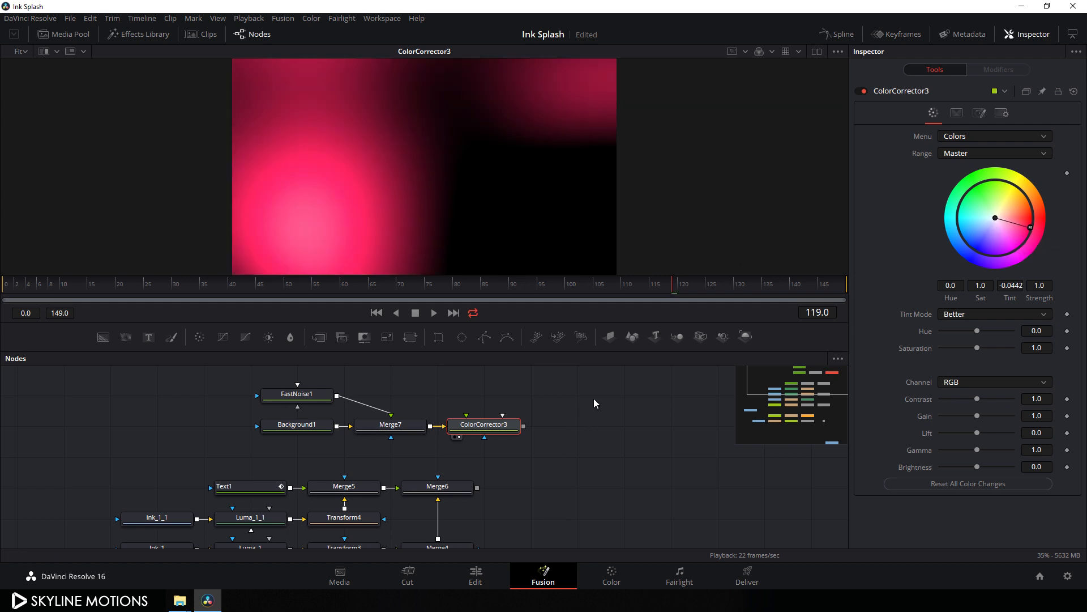
Step: Merge the tinted noise over Merge6 with the Screen apply mode, and check the light leak around frame 52
{"action": "left_click_drag", "start_coordinate": [578, 384], "coordinate": [260, 429]}
{"action": "left_click_drag", "start_coordinate": [508, 443], "coordinate": [443, 431]}
{"action": "left_click", "coordinate": [355, 443]}
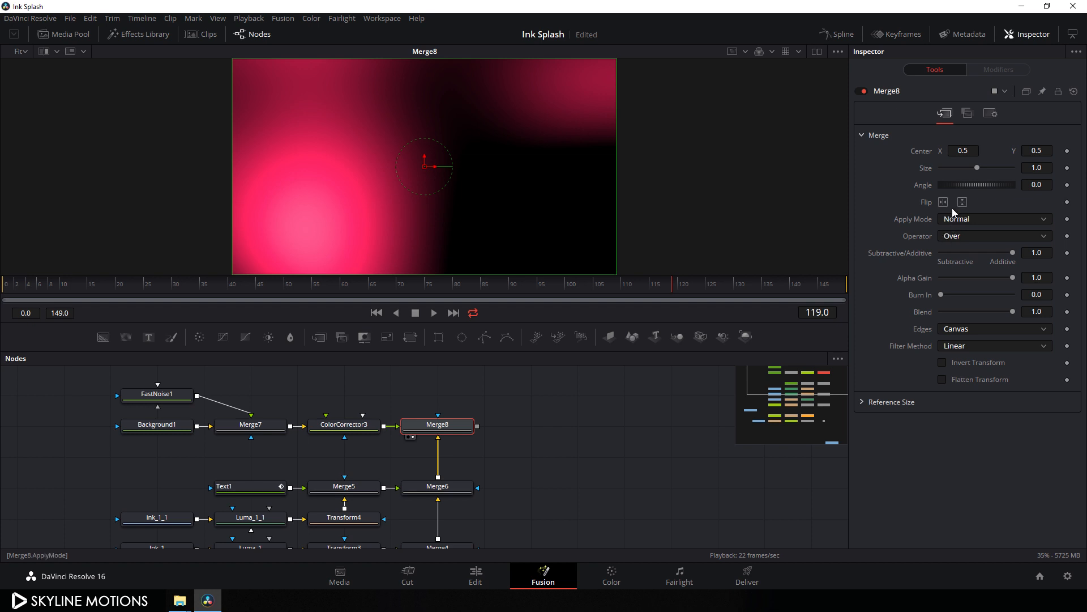
{"action": "left_click", "coordinate": [977, 219]}
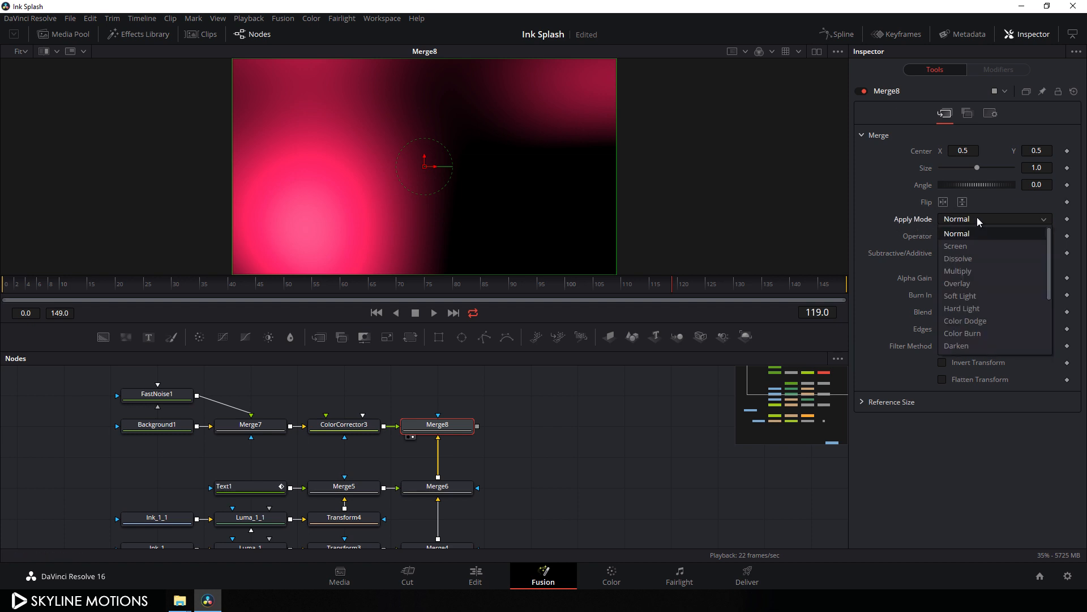
{"action": "left_click", "coordinate": [961, 246]}
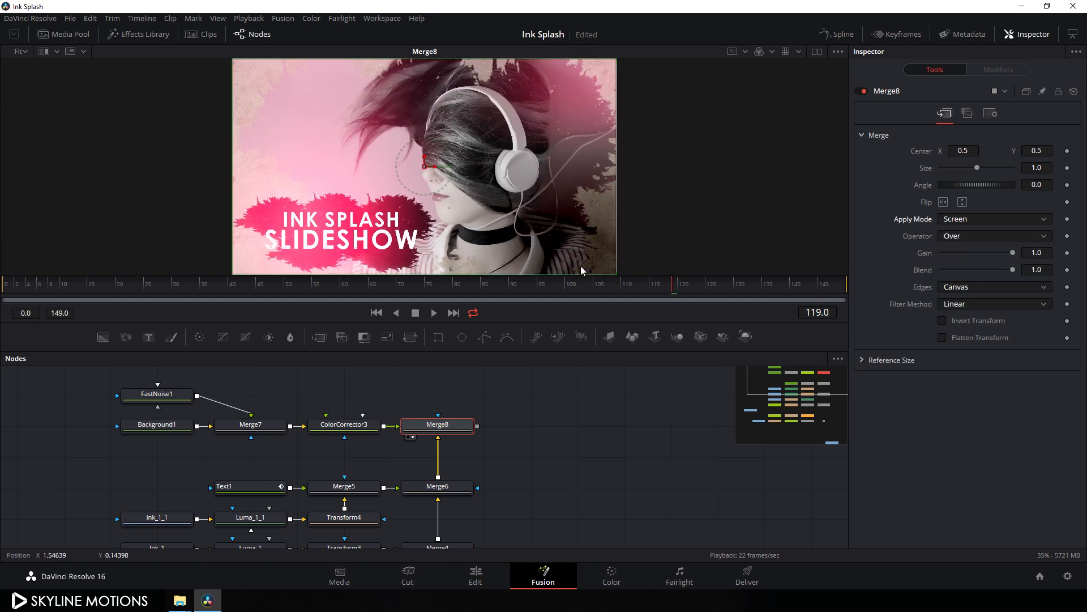
{"action": "left_click", "coordinate": [272, 288]}
{"action": "mouse_move", "coordinate": [273, 288]}
{"action": "left_mouse_down"}
{"action": "mouse_move", "coordinate": [139, 287]}
{"action": "mouse_move", "coordinate": [284, 287]}
{"action": "left_mouse_up"}
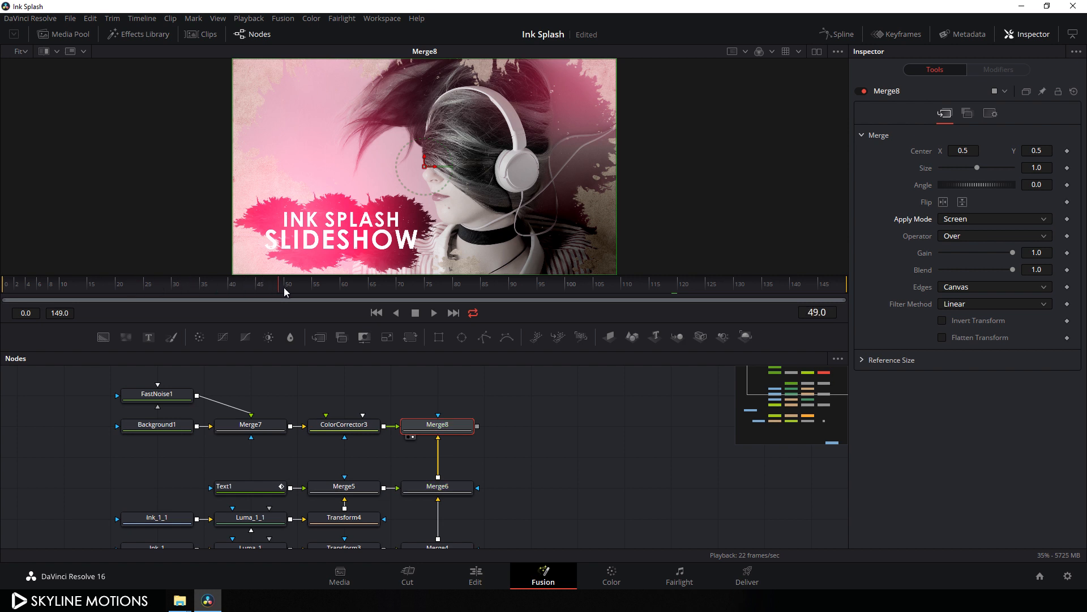
Step: Add the Particles.mp4 clip from the media pool above the noise nodes and view it
{"action": "left_click_drag", "start_coordinate": [549, 396], "coordinate": [545, 428]}
{"action": "left_click_drag", "start_coordinate": [474, 390], "coordinate": [478, 396]}
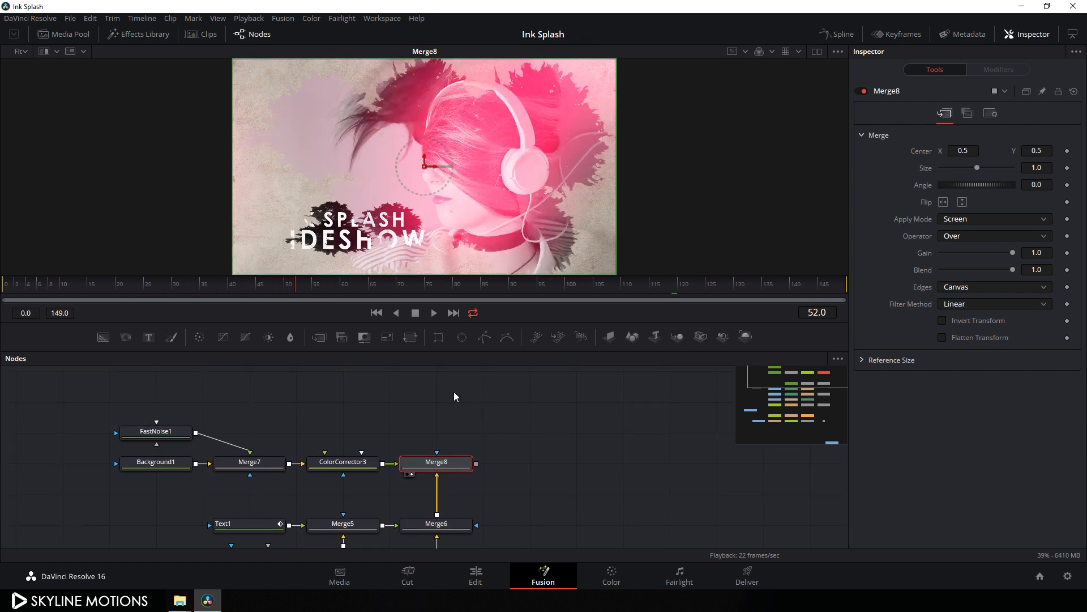
{"action": "left_click", "coordinate": [65, 35]}
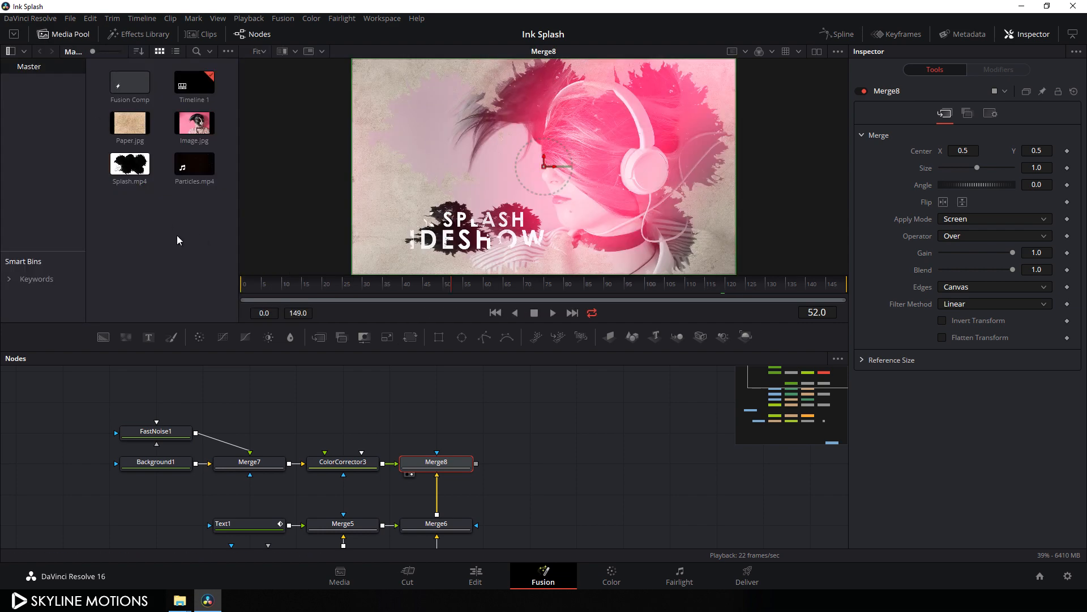
{"action": "left_click_drag", "start_coordinate": [198, 172], "coordinate": [298, 392]}
{"action": "key", "text": "1"}
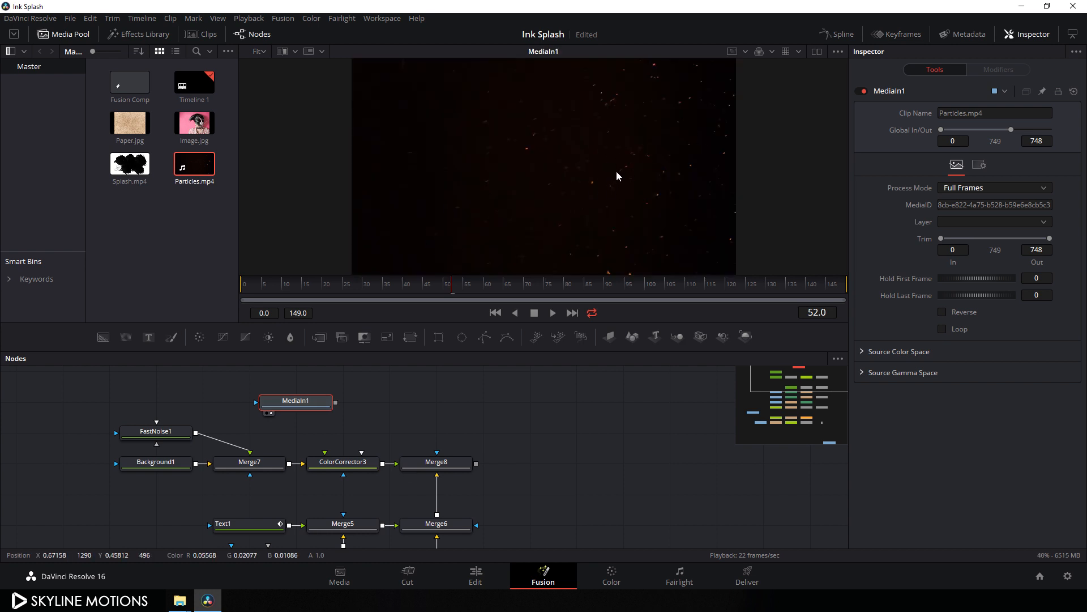
Step: Add a Color Corrector after the particles clip, view it, and set Saturation to 0.0
{"action": "left_click", "coordinate": [199, 340]}
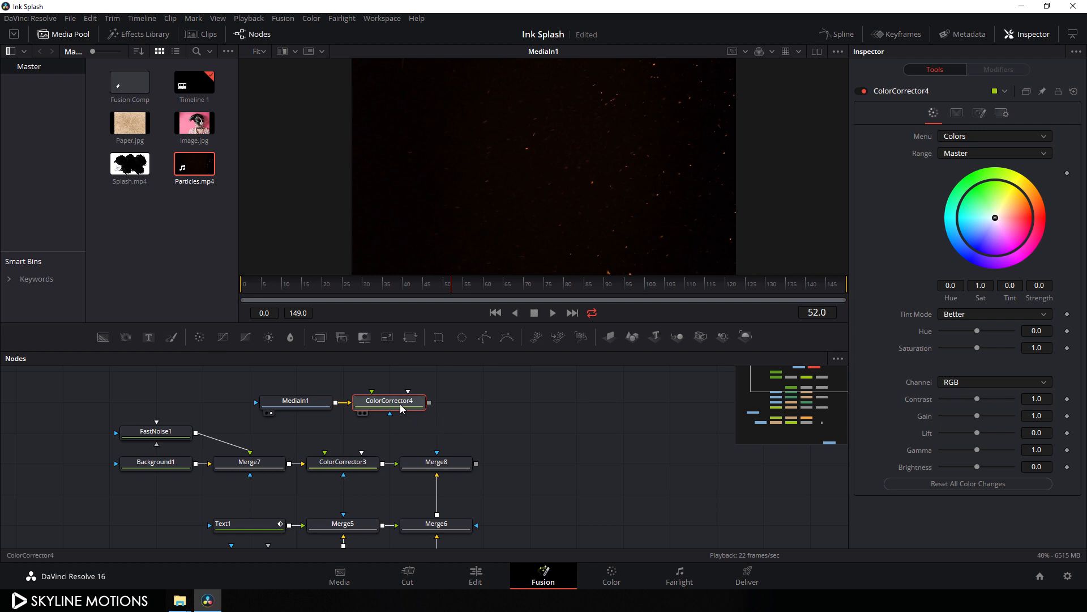
{"action": "left_click_drag", "start_coordinate": [401, 404], "coordinate": [514, 137]}
{"action": "left_click_drag", "start_coordinate": [977, 348], "coordinate": [935, 352]}
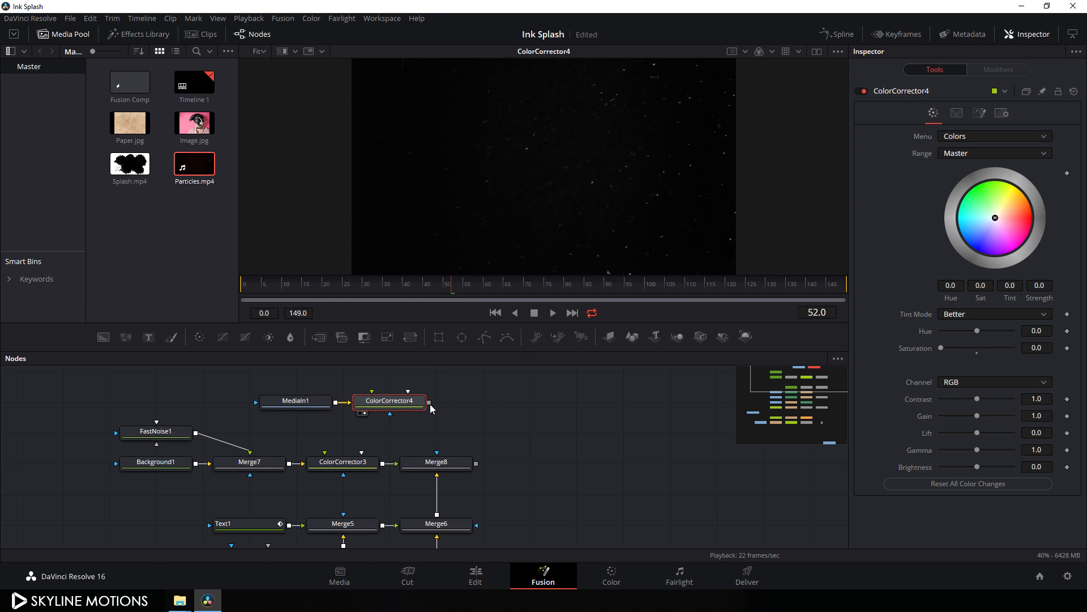
Step: Merge the desaturated particles over Merge8 and view the new merge node
{"action": "left_click_drag", "start_coordinate": [429, 403], "coordinate": [475, 463]}
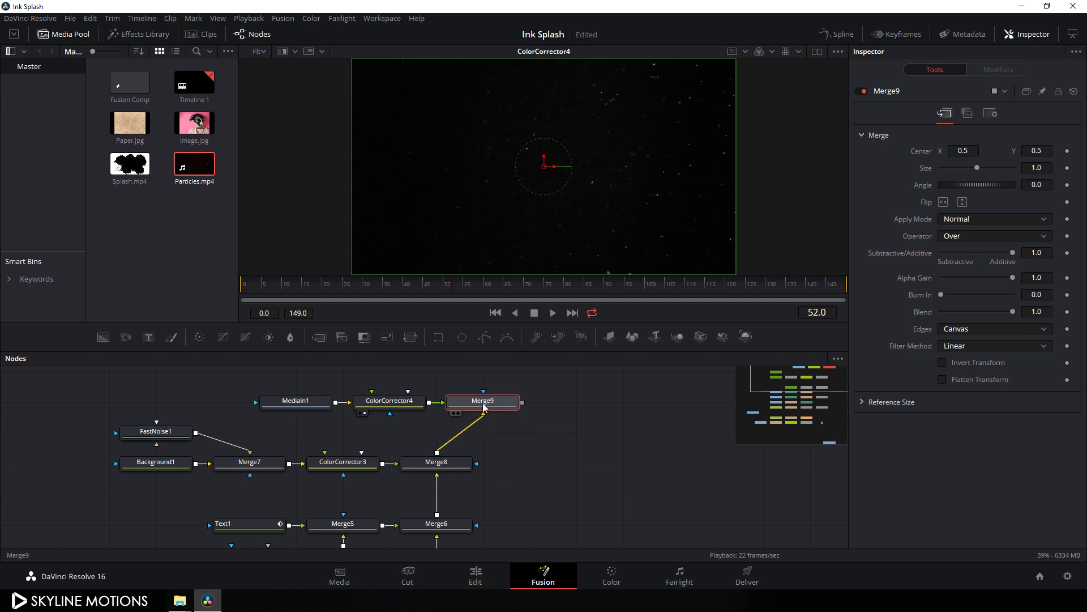
{"action": "key", "text": "1"}
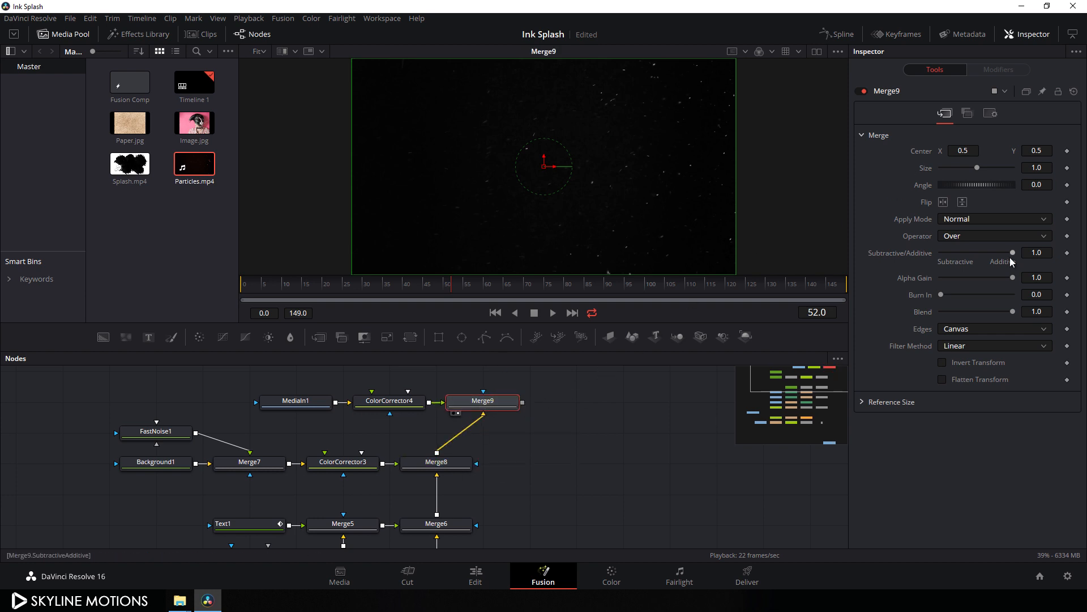
Step: Set Merge9's apply mode to Screen, then scrub the composition to frame 86 with the media pool hidden to check the particle overlay
{"action": "left_click", "coordinate": [966, 223]}
{"action": "left_click", "coordinate": [960, 244]}
{"action": "left_click", "coordinate": [391, 289]}
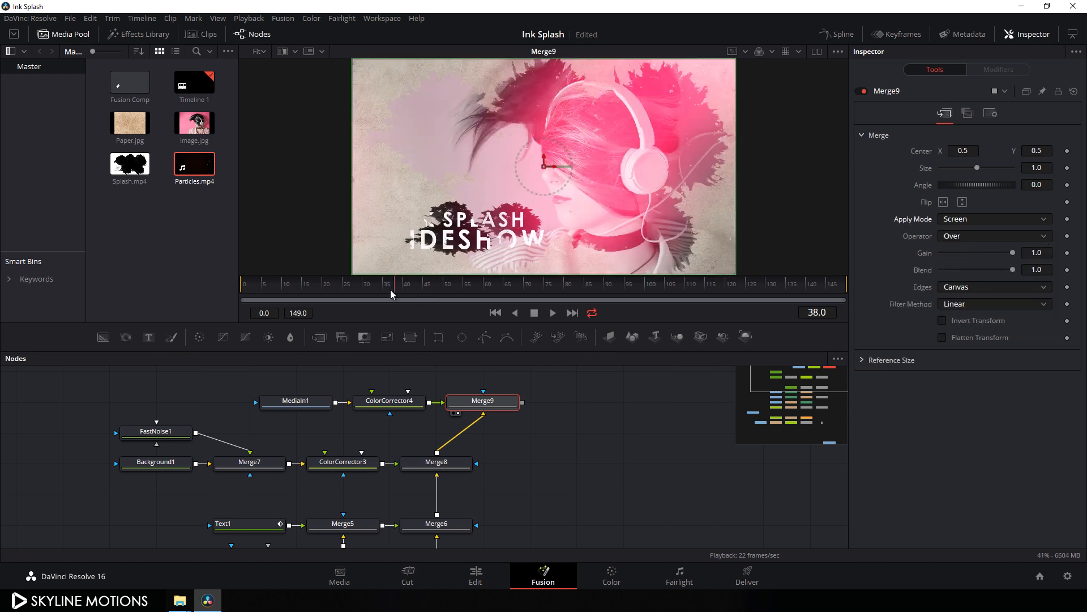
{"action": "left_click", "coordinate": [63, 34]}
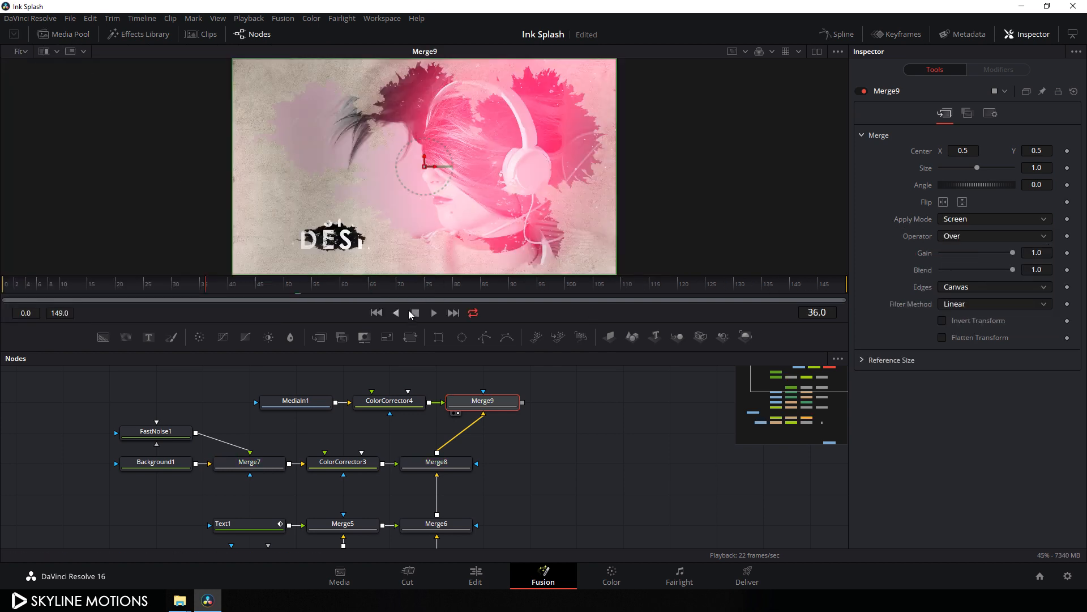
{"action": "left_click_drag", "start_coordinate": [380, 290], "coordinate": [491, 282]}
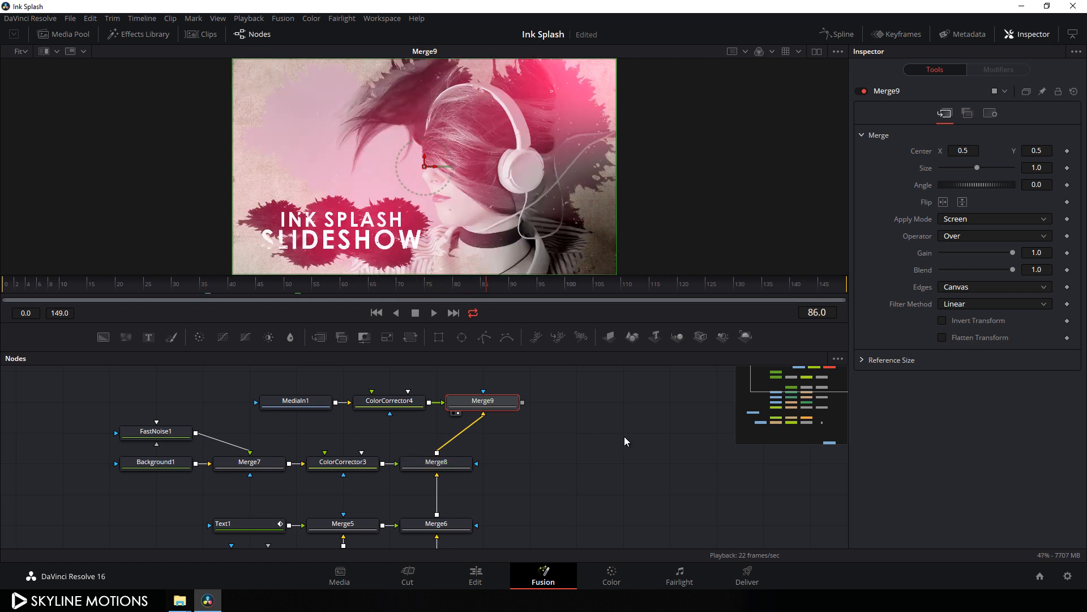
Step: Place the MediaOut1 node beside Merge9 and connect Merge9's output to it
{"action": "scroll", "coordinate": [624, 459], "scroll_direction": "down", "scroll_amount": 10}
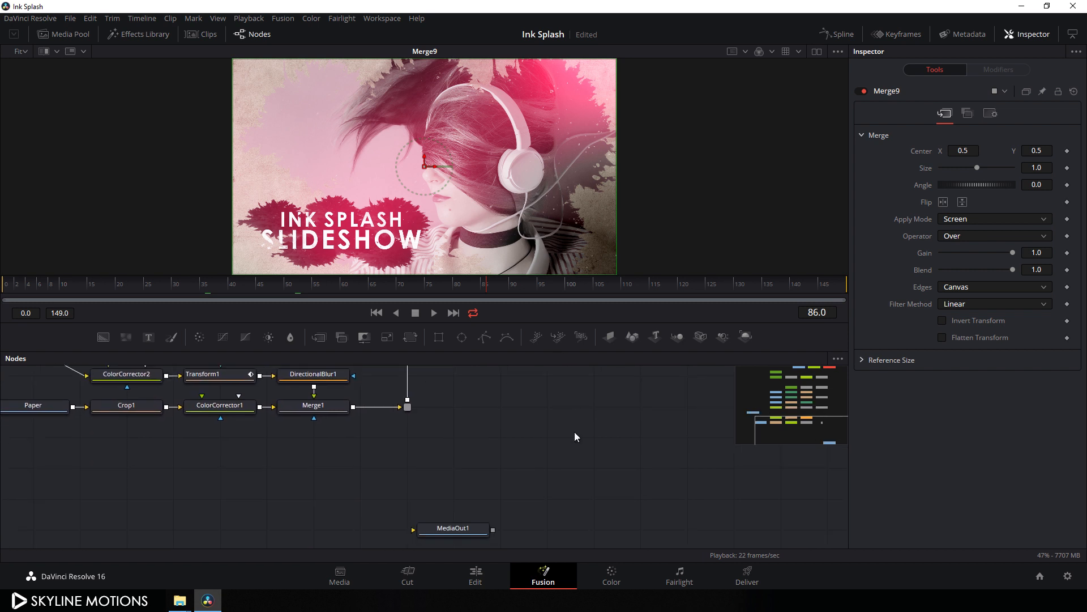
{"action": "left_click_drag", "start_coordinate": [574, 433], "coordinate": [579, 417]}
{"action": "left_click_drag", "start_coordinate": [459, 512], "coordinate": [531, 435]}
{"action": "left_click", "coordinate": [559, 508]}
{"action": "left_click", "coordinate": [512, 506]}
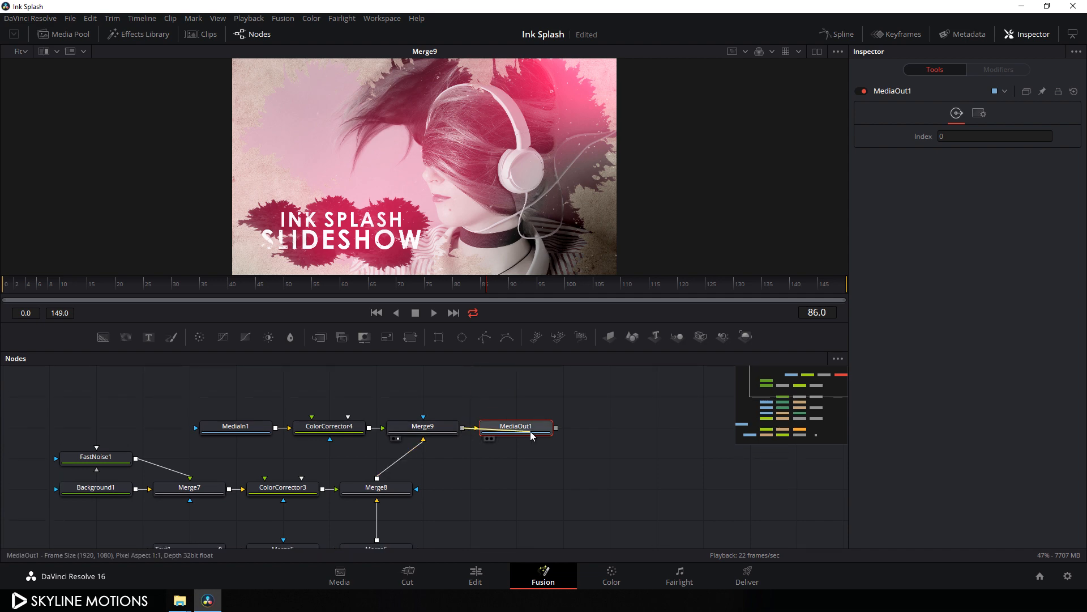
Step: Switch to the Edit page and play the finished Fusion composition from its start with looping on
{"action": "left_click", "coordinate": [477, 576]}
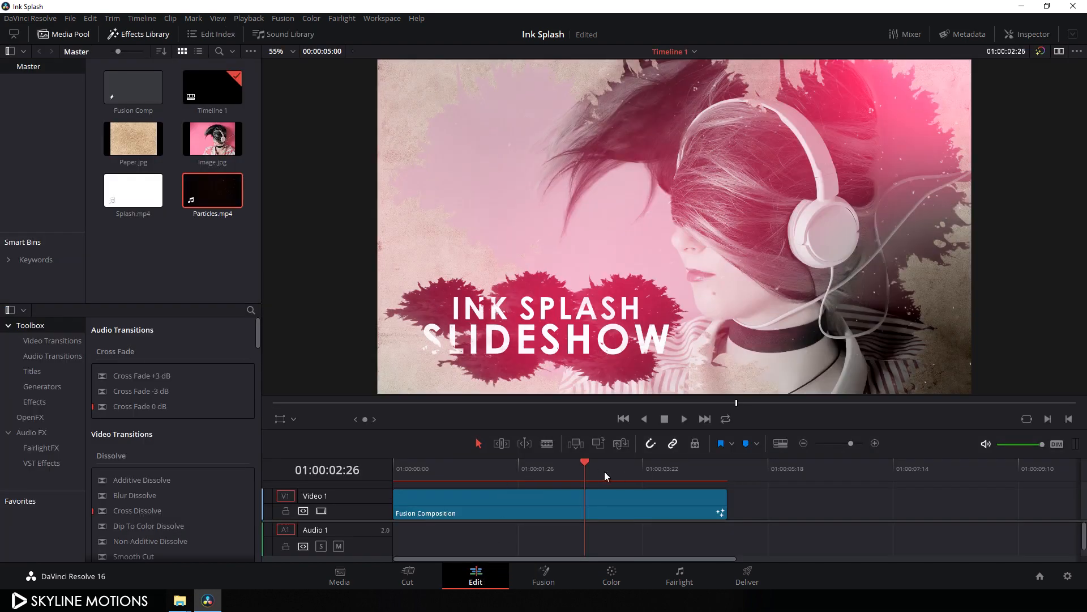
{"action": "left_click_drag", "start_coordinate": [603, 471], "coordinate": [546, 480]}
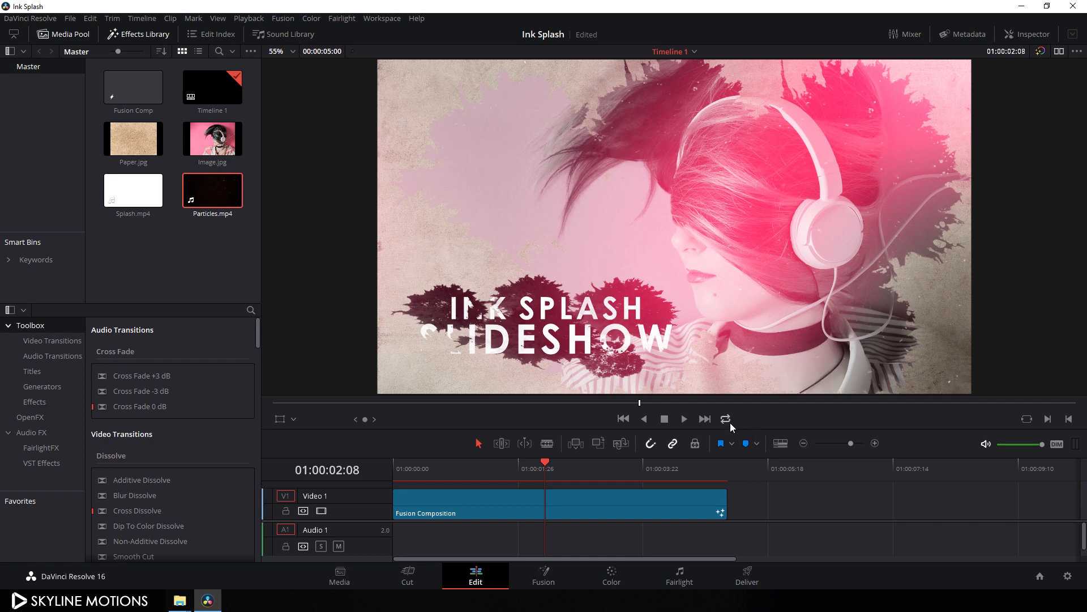
{"action": "left_click", "coordinate": [625, 419]}
{"action": "left_click_drag", "start_coordinate": [648, 430], "coordinate": [648, 455]}
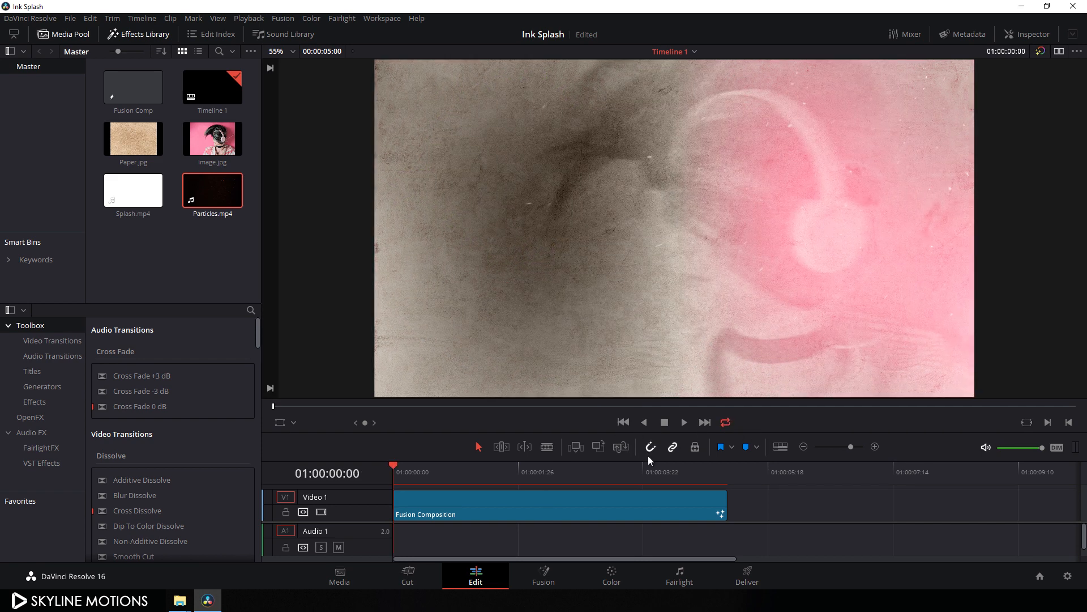
{"action": "key", "text": "space"}
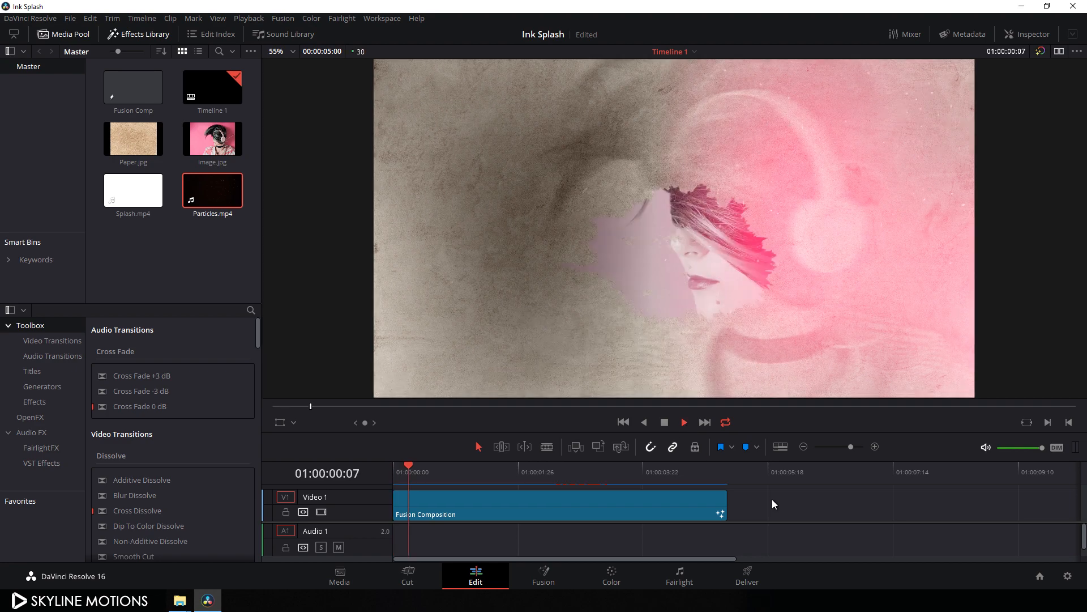